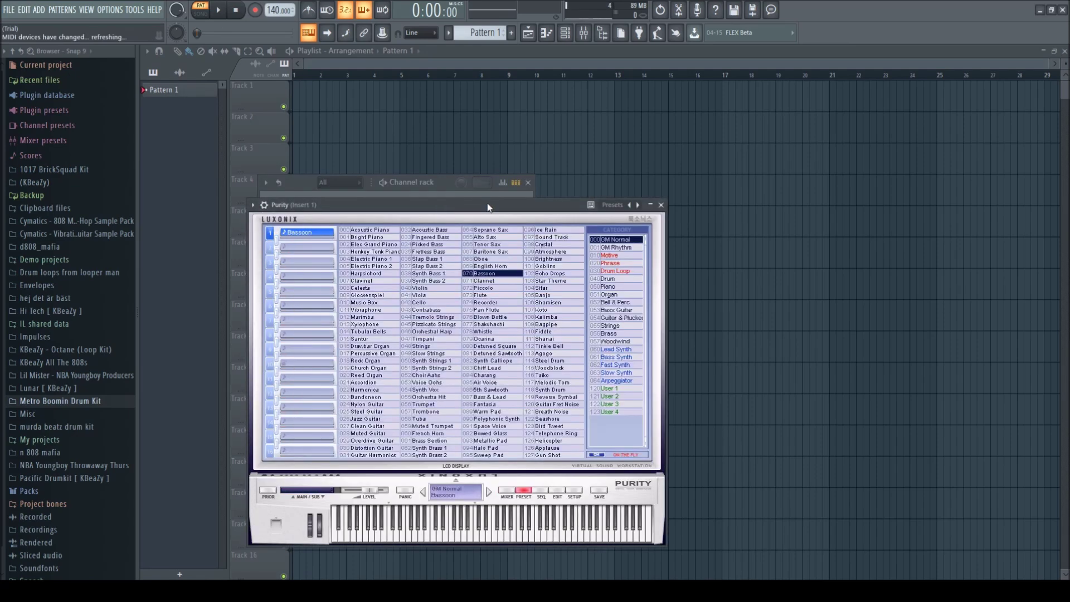
# - Audition Purity's GM Normal presets, including Echo Drops, Glockenspiel, Celesta, Music Box and Marimba, and choose Santur
pyautogui.click(564, 274)
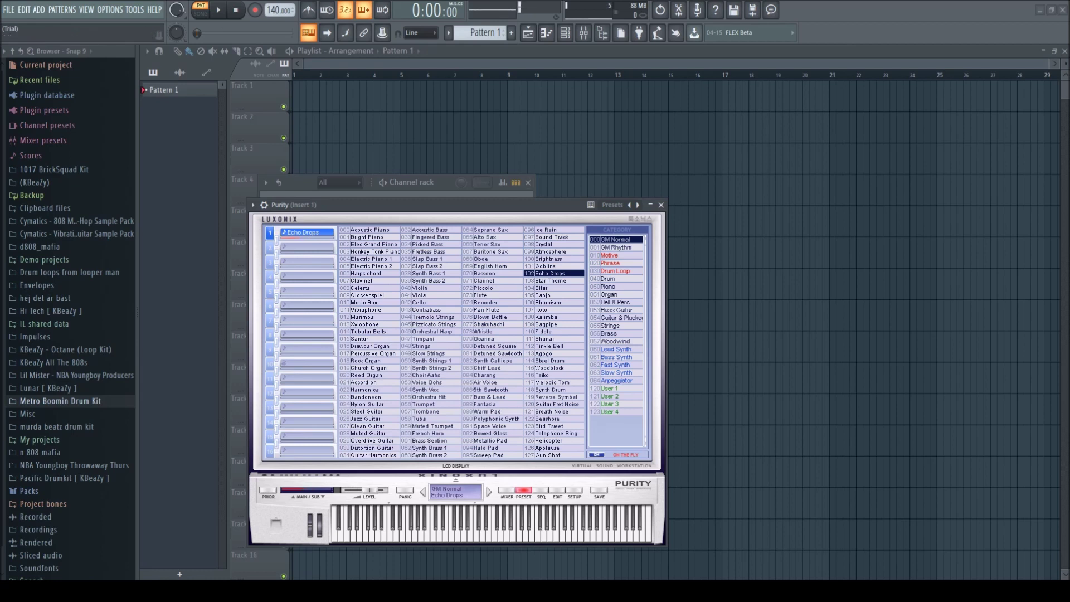
pyautogui.click(369, 296)
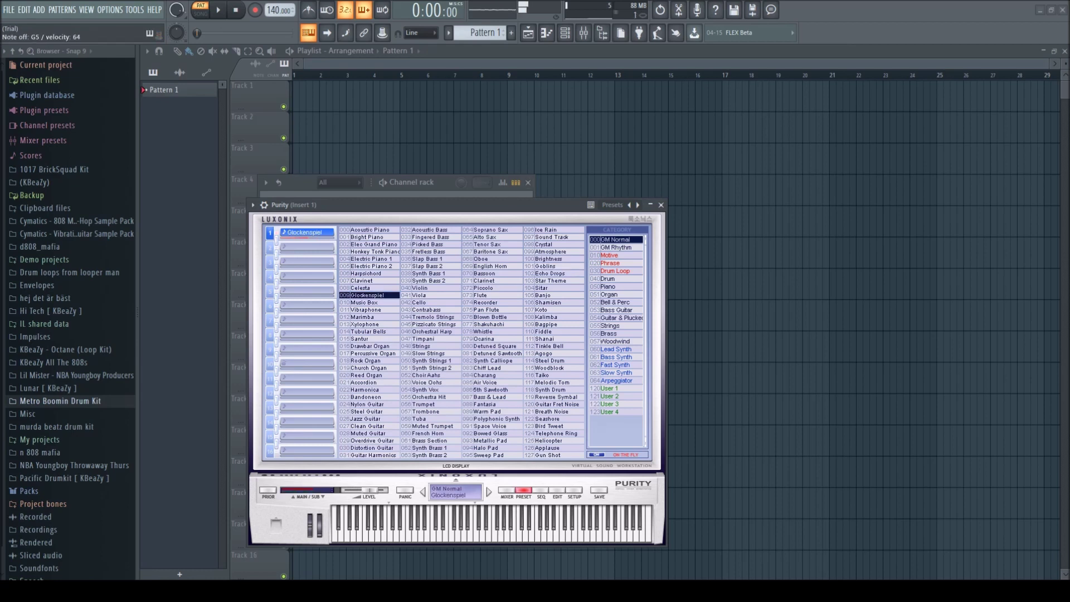
pyautogui.click(369, 288)
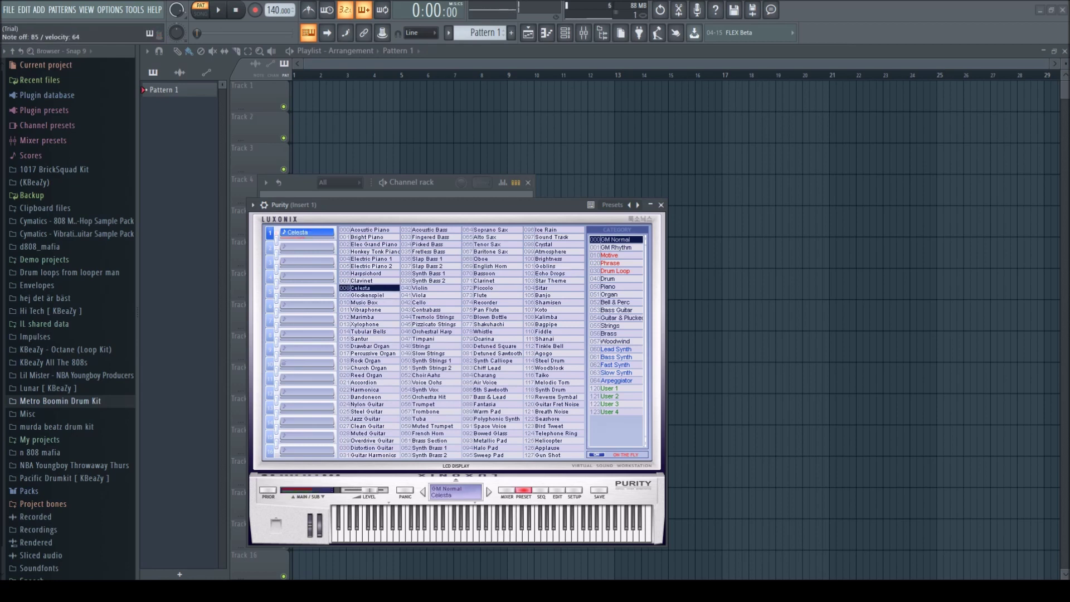
pyautogui.click(369, 302)
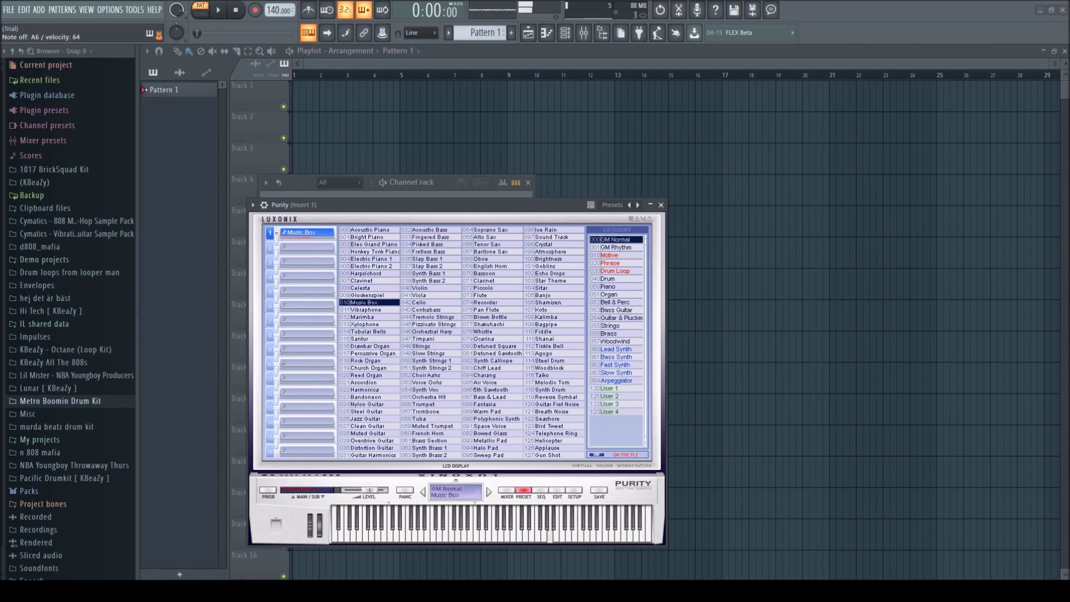
pyautogui.click(369, 310)
pyautogui.click(369, 303)
pyautogui.click(369, 317)
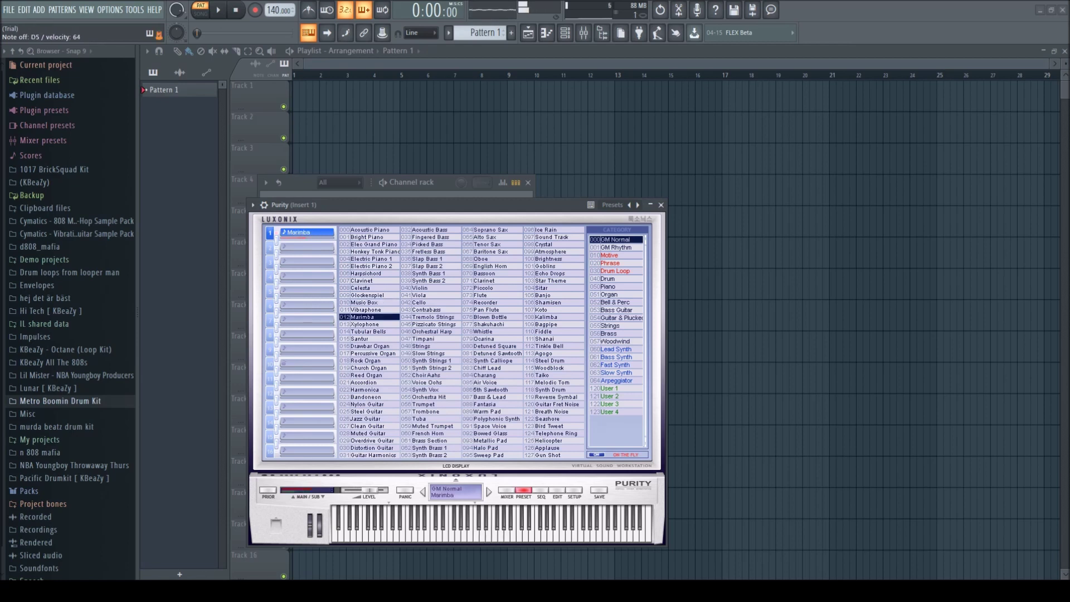
pyautogui.click(369, 346)
pyautogui.click(359, 339)
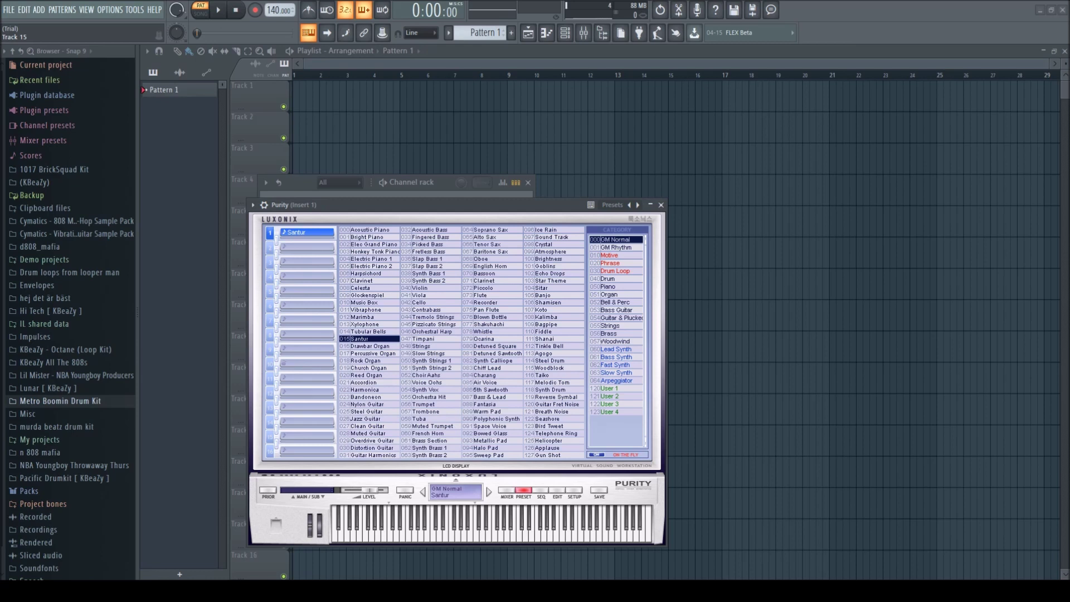
pyautogui.press('Escape')
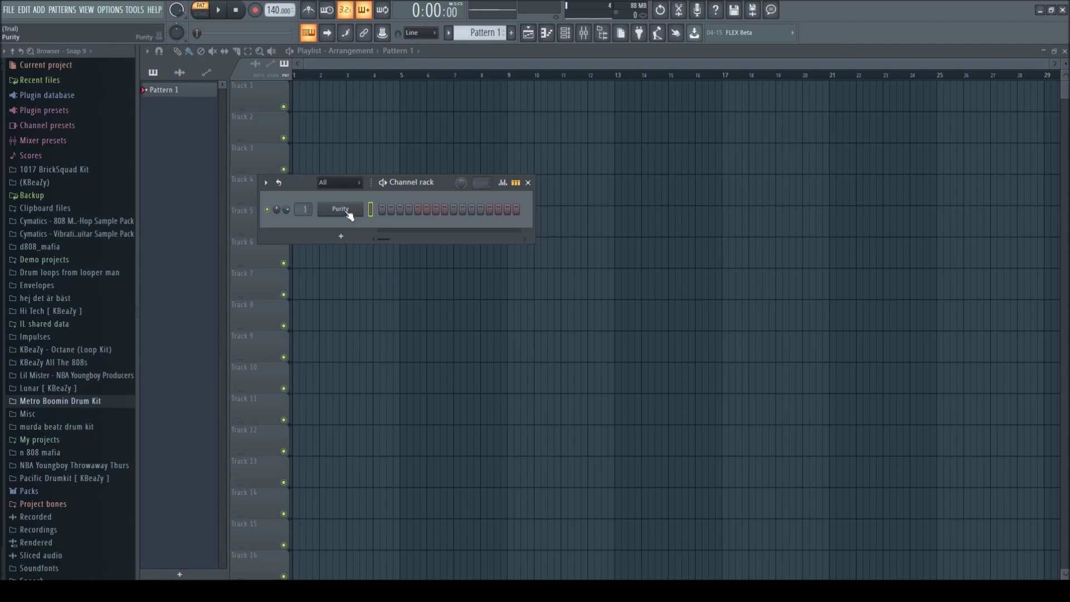
# - Draw the opening melody notes in Purity's piano roll, starting with D6 at the beginning of bar 1
pyautogui.press('F7')
pyautogui.click(189, 238)
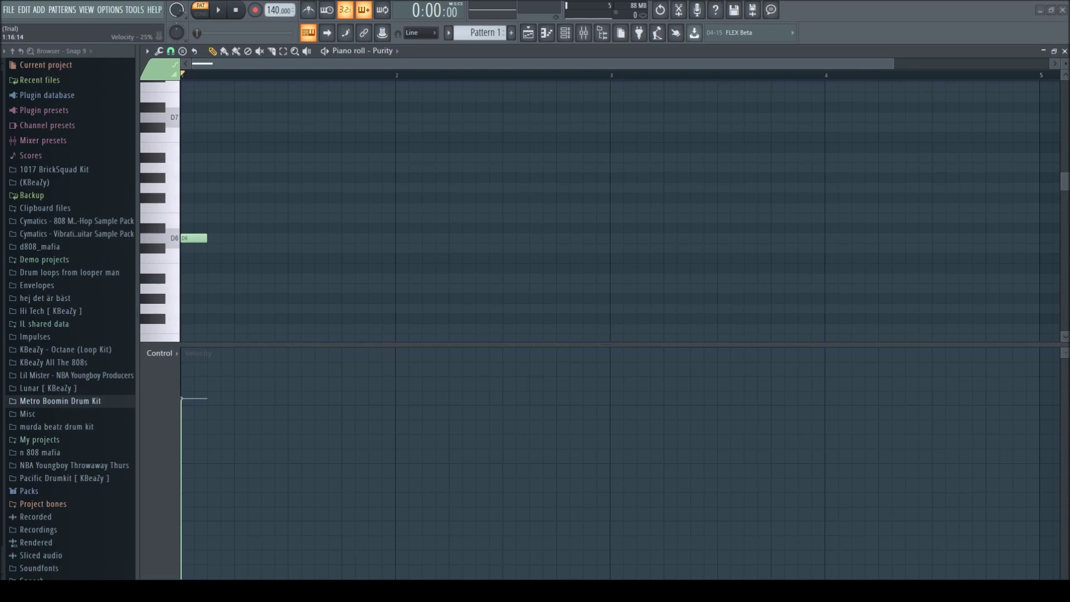
pyautogui.click(220, 187)
pyautogui.click(247, 117)
pyautogui.click(274, 127)
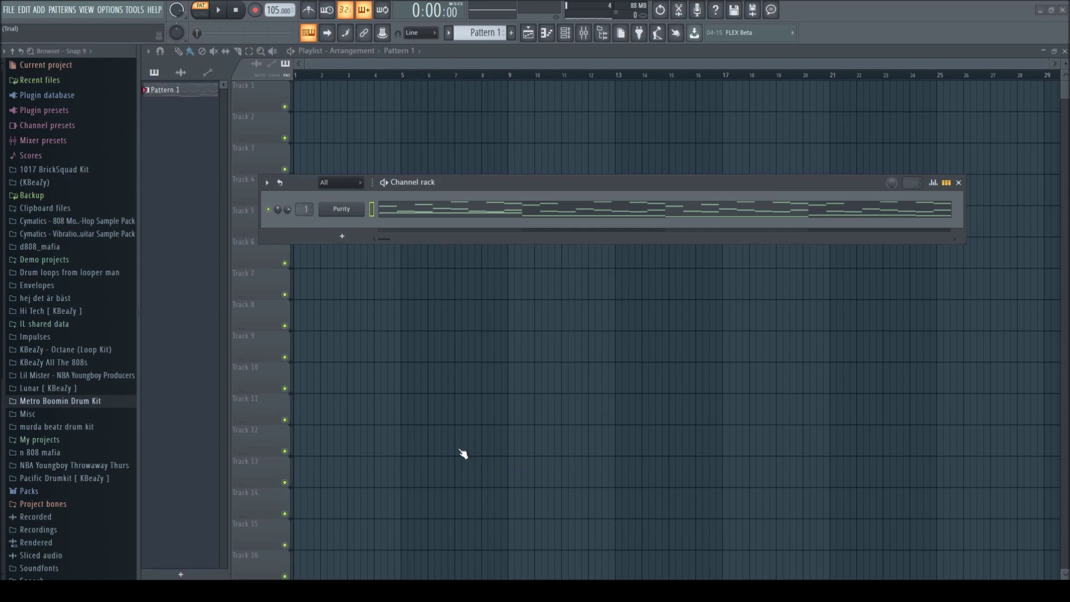
# - Add the Redtron MKII Flute with its melody and route its channel to mixer track 2 during playback
pyautogui.click(438, 413)
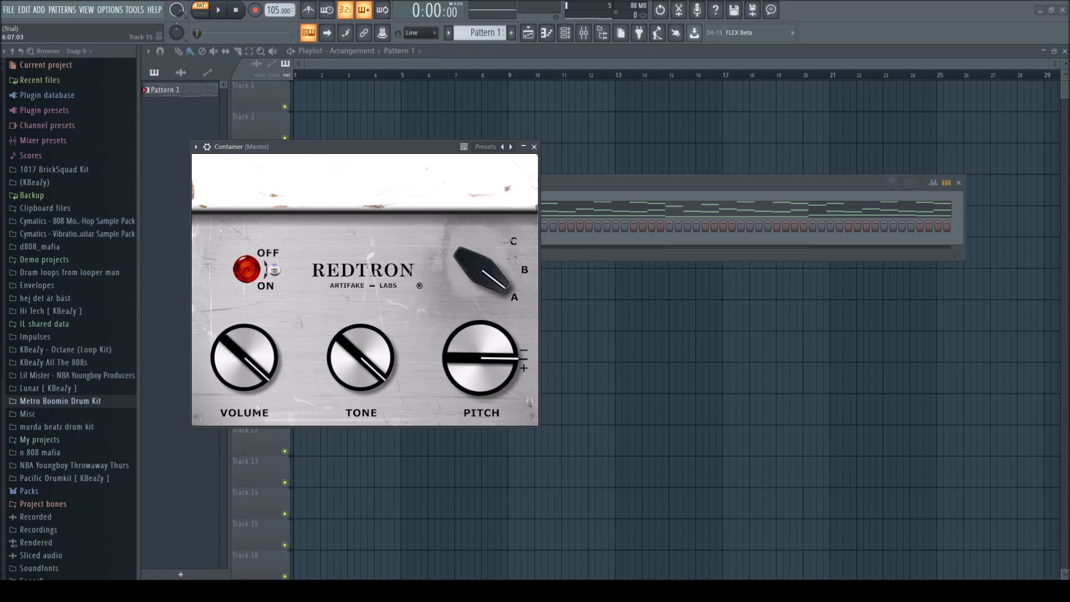
pyautogui.press('space')
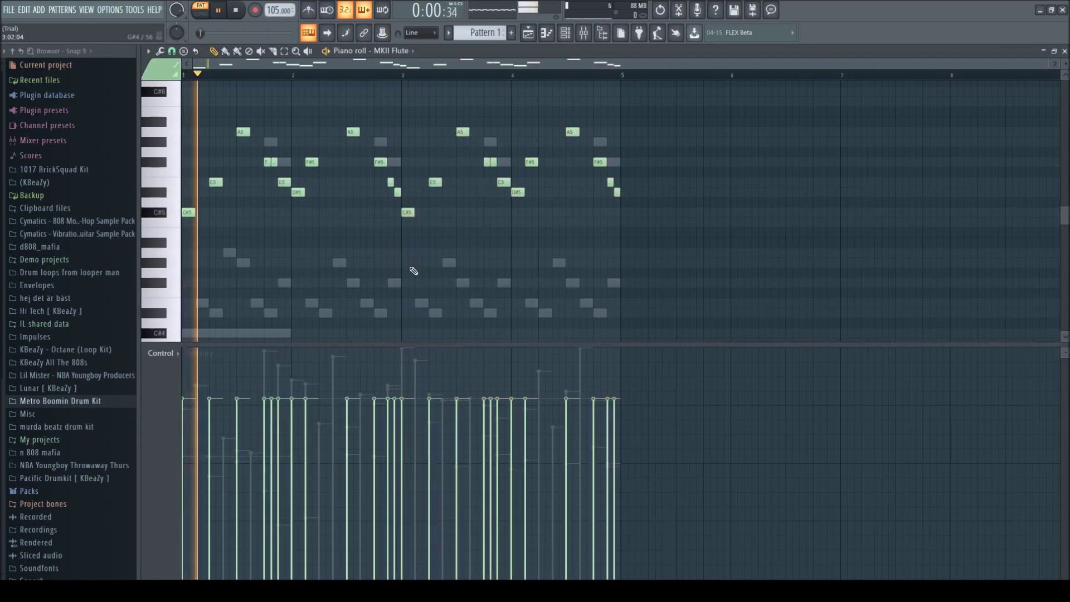
pyautogui.click(1065, 52)
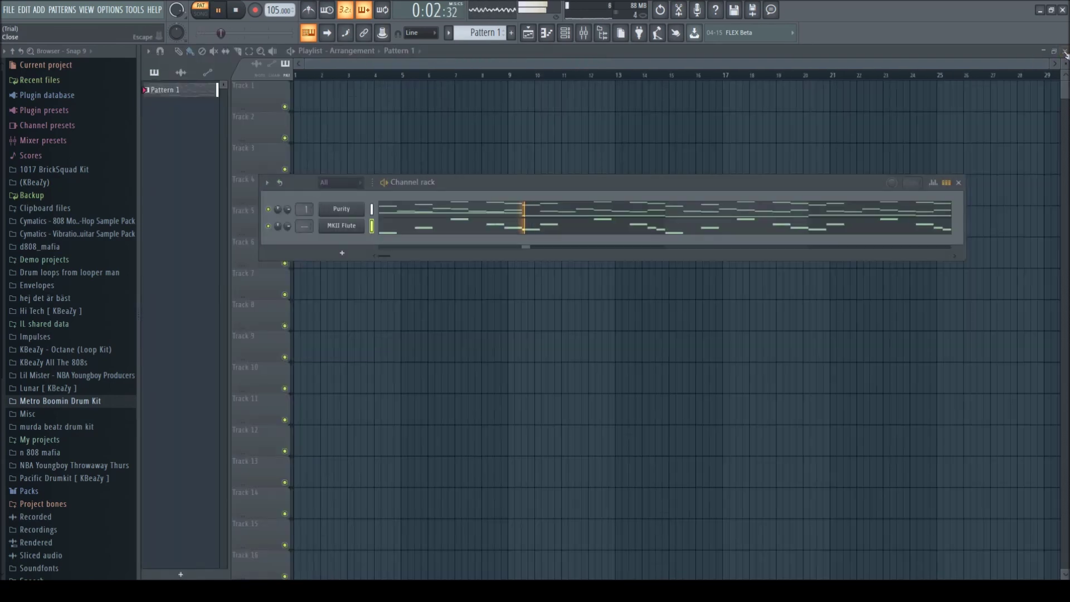
pyautogui.moveTo(305, 226); pyautogui.dragTo(305, 217)
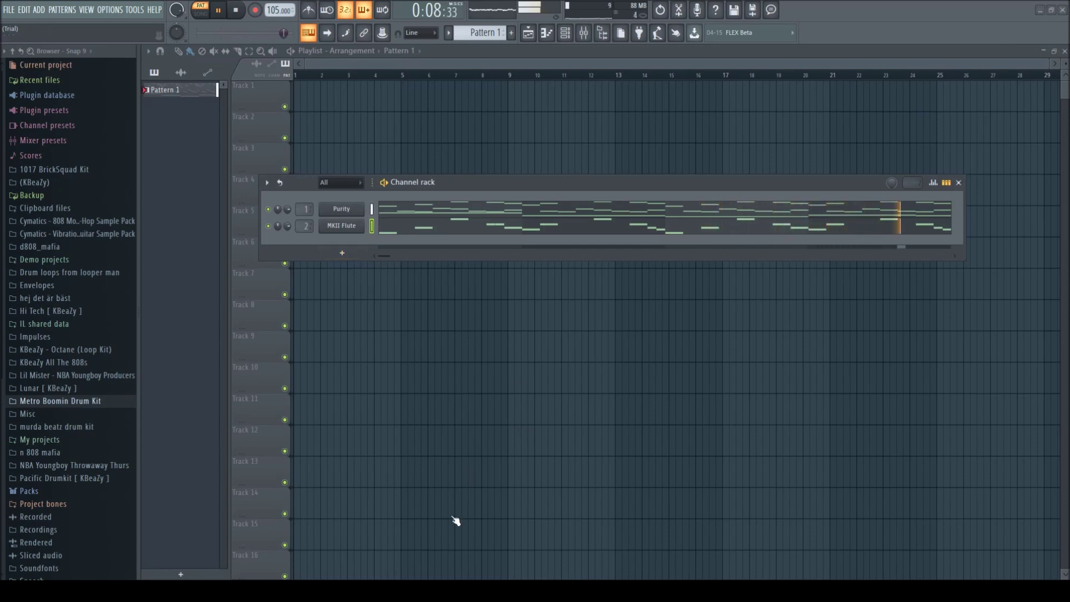
# - Add a reFX Nexus channel, paste the Purity notes into it and play the pattern
pyautogui.click(445, 547)
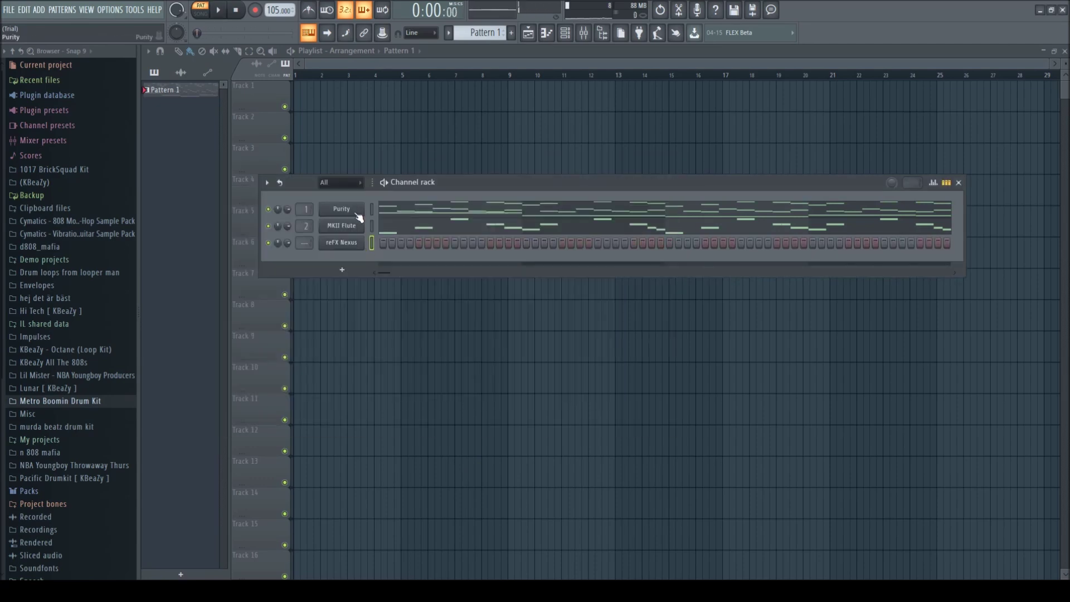
pyautogui.hotkey('ctrl', 'v')
pyautogui.press('space')
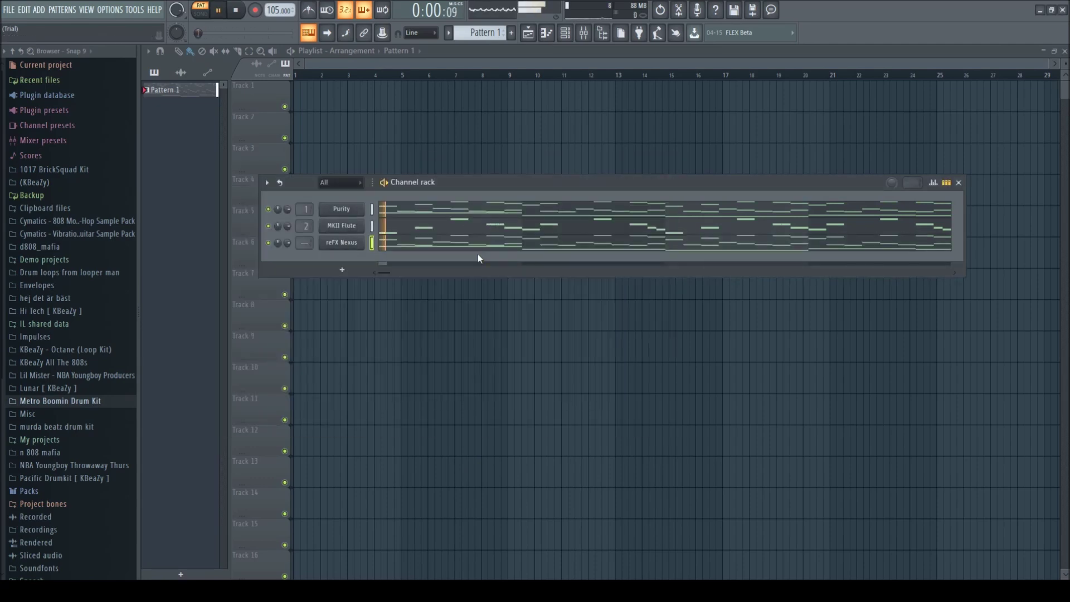
# - Delete the bass and accompaniment notes from reFX Nexus's piano roll, keeping only the top melody, and replay the pattern
pyautogui.click(474, 245)
pyautogui.scroll(-3, 446, 245)
pyautogui.press('space')
pyautogui.moveTo(734, 288); pyautogui.dragTo(183, 99)
pyautogui.press('Delete')
pyautogui.press('space')
pyautogui.scroll(-1, 353, 190)
pyautogui.scroll(3, 379, 217)
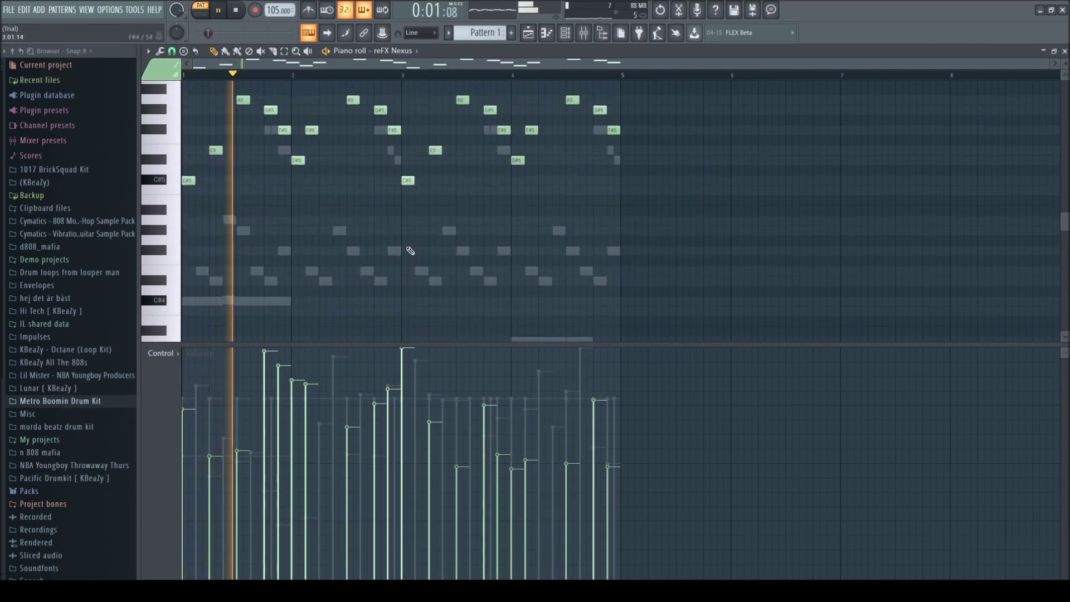
# - Route reFX Nexus to mixer track 3 and move its channel above MKII Flute in the channel rack
pyautogui.click(1065, 52)
pyautogui.moveTo(304, 242); pyautogui.dragTo(305, 237)
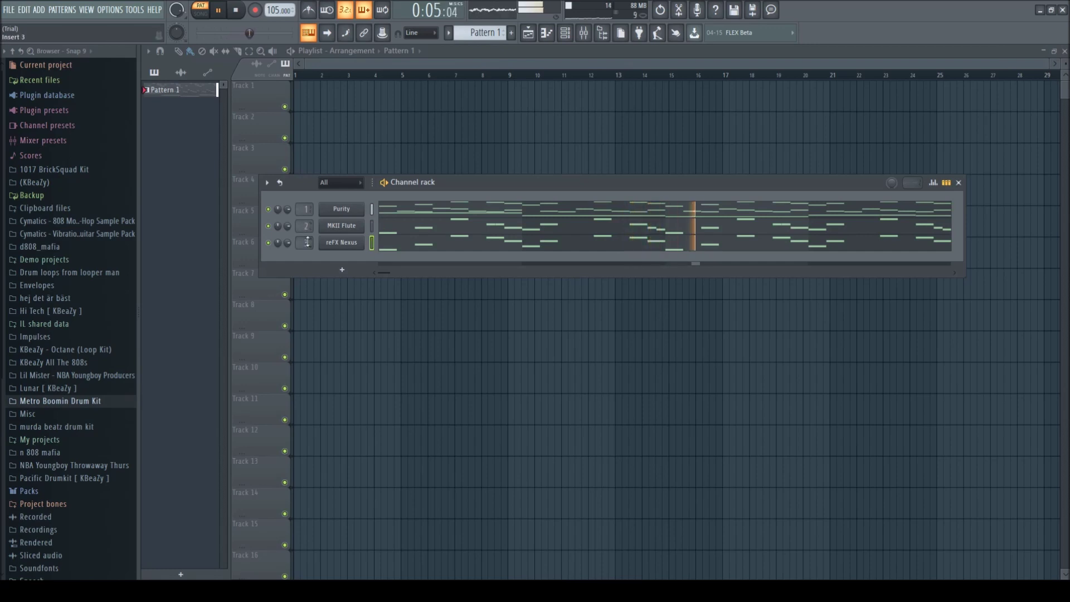
pyautogui.hotkey('alt', 'Up')
# - Lower the volume of mixer track Insert 3 slightly while the pattern plays
pyautogui.click(584, 34)
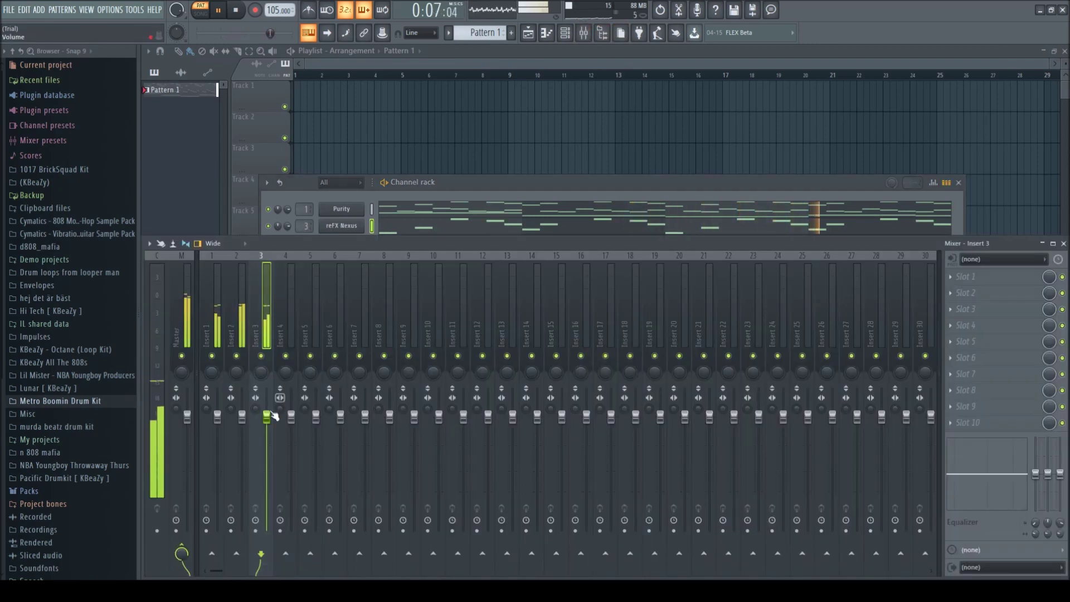
pyautogui.moveTo(267, 438); pyautogui.dragTo(267, 425)
pyautogui.click(1064, 243)
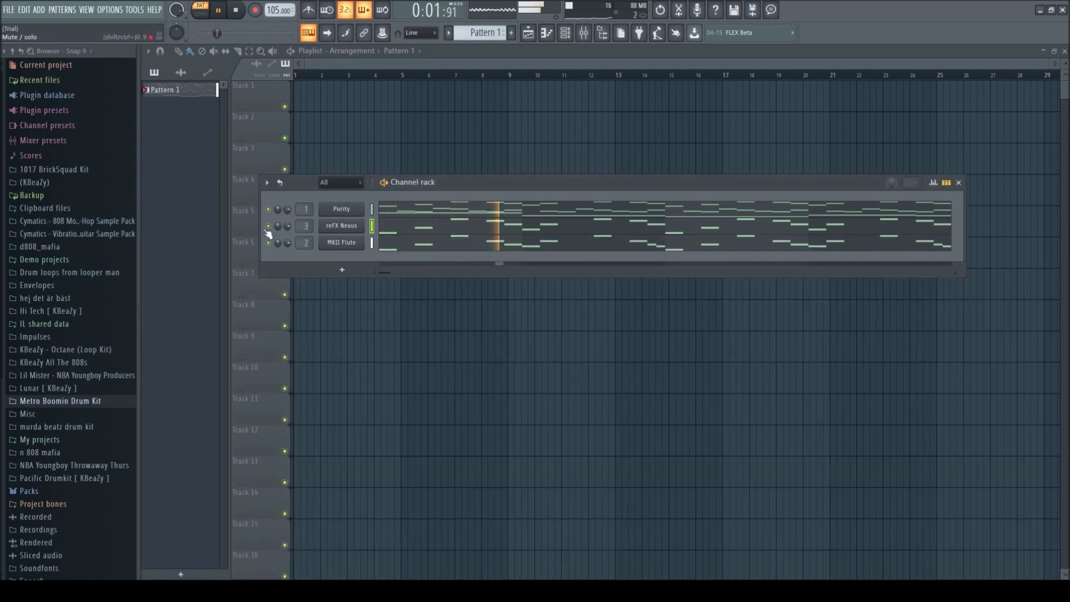
# - Check reFX Nexus on its own, and add Fruity Reeverb 2 to the MKII Flute's mixer track, Insert 2
pyautogui.click(590, 40)
pyautogui.click(589, 41)
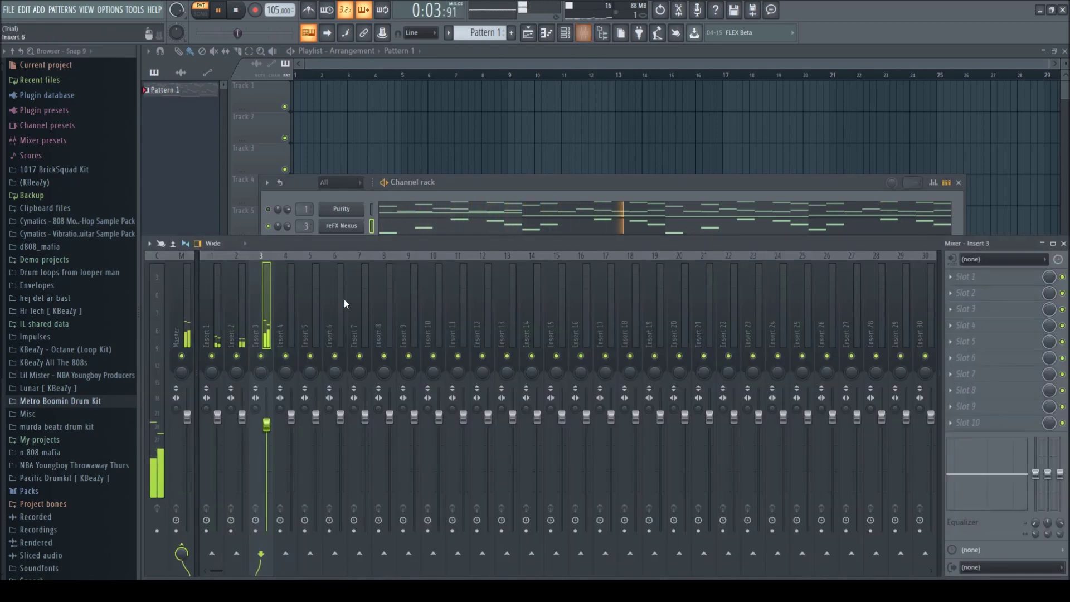
pyautogui.click(456, 188)
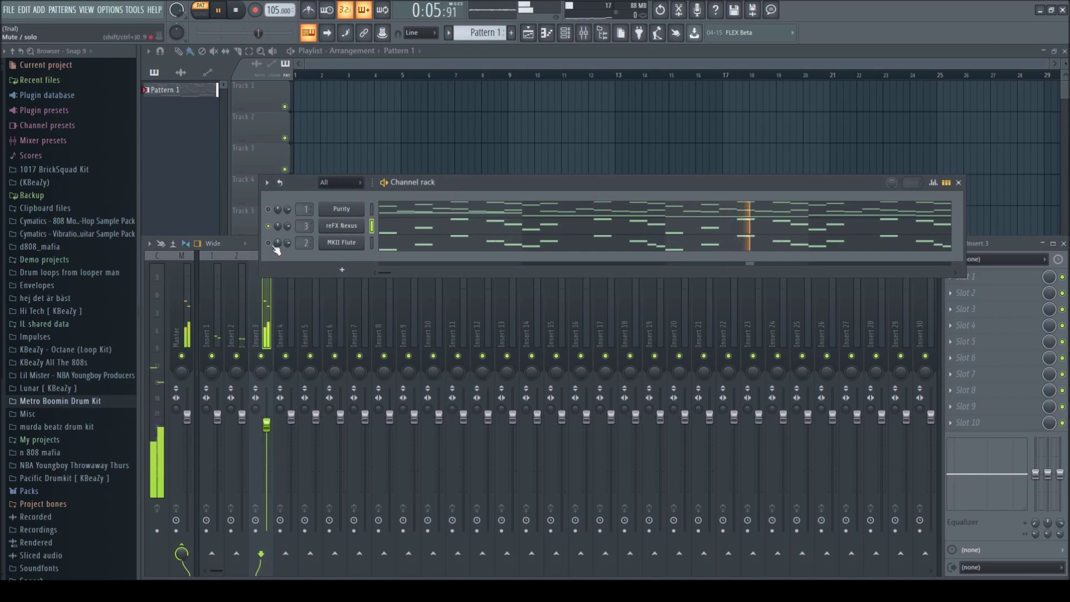
pyautogui.click(263, 268)
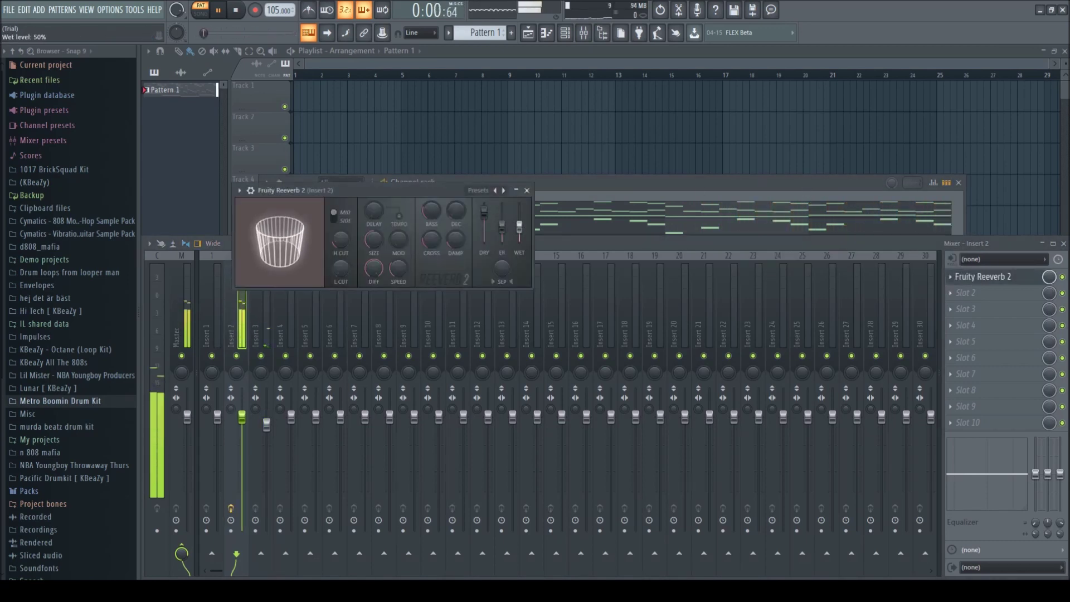
pyautogui.click(527, 191)
# - Unmute all the channels, close the mixer and move the channel rack higher in the workspace
pyautogui.click(458, 189)
pyautogui.click(268, 209)
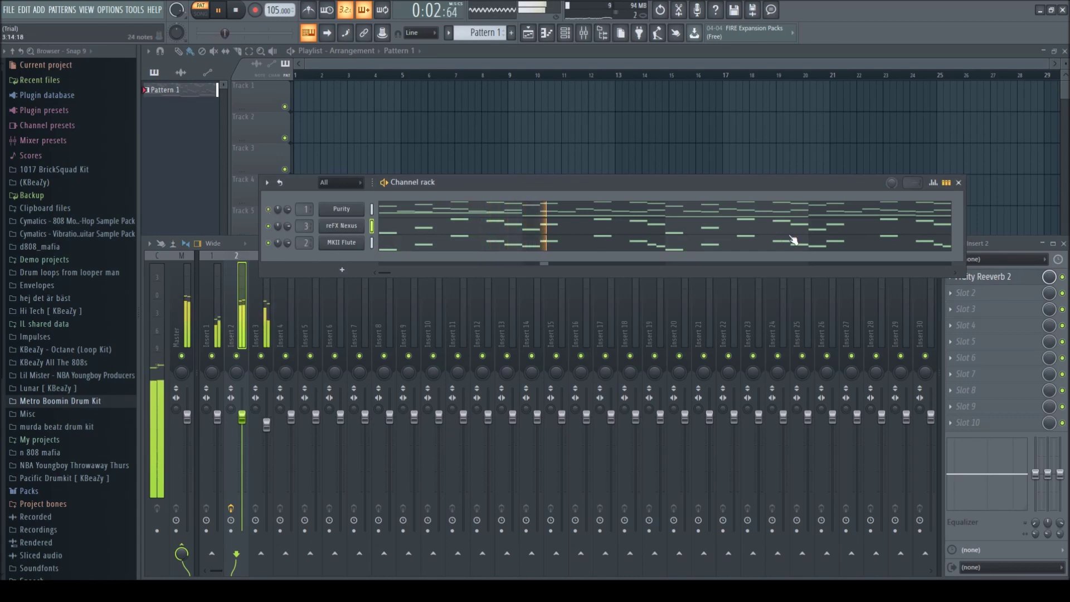
pyautogui.click(1063, 244)
pyautogui.moveTo(706, 185); pyautogui.dragTo(681, 156)
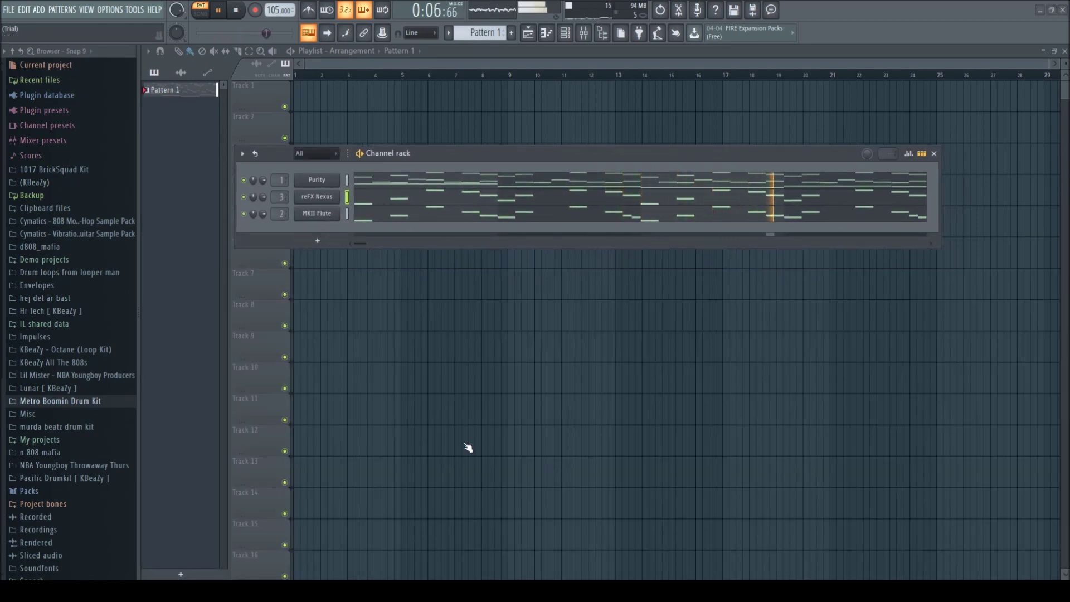
pyautogui.click(440, 413)
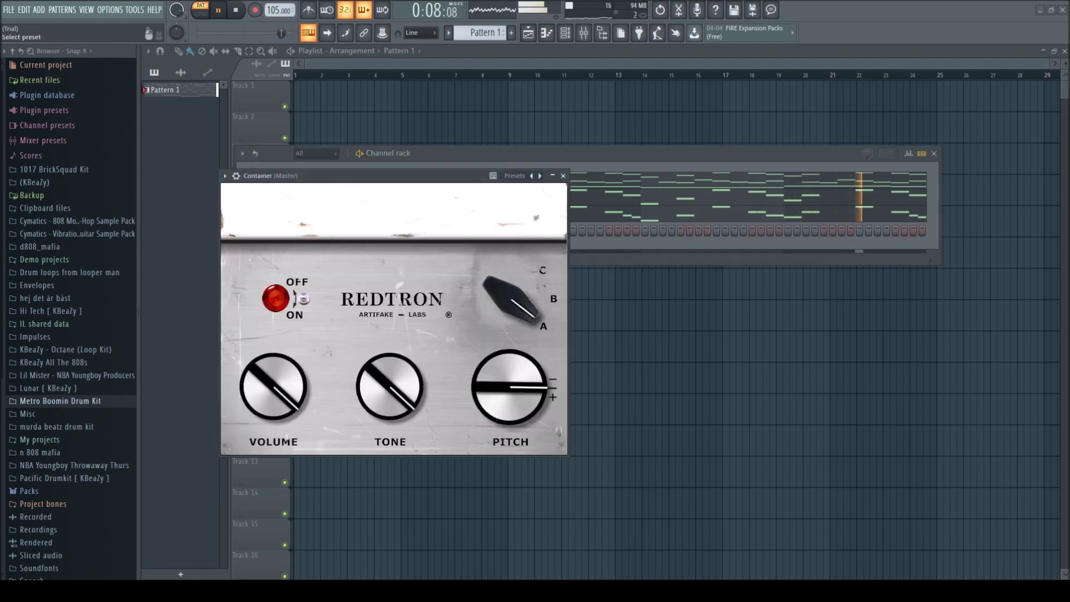
pyautogui.click(564, 176)
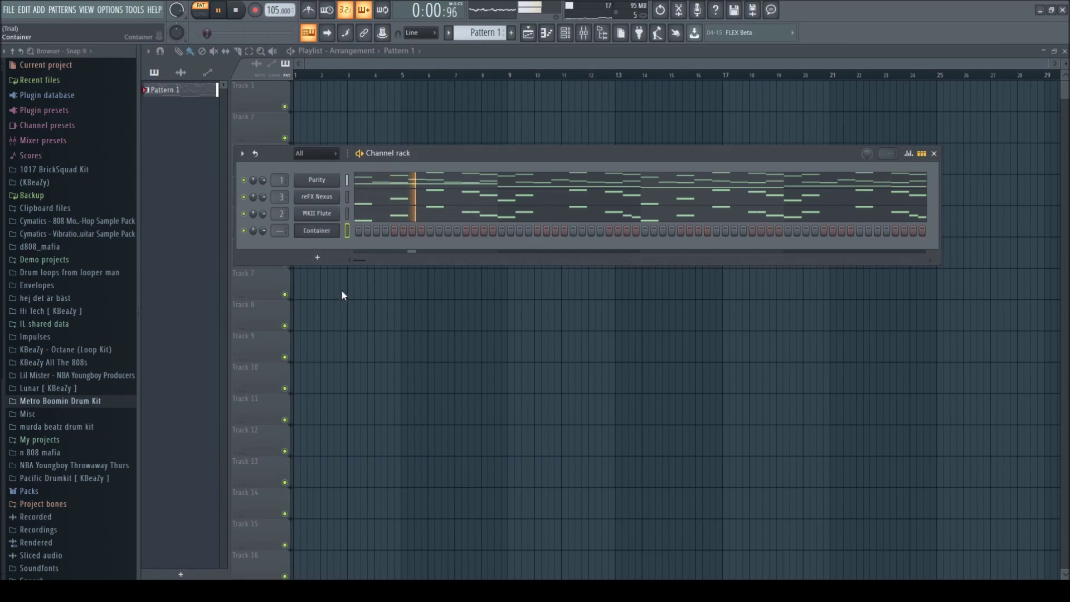
pyautogui.hotkey('ctrl', 'z')
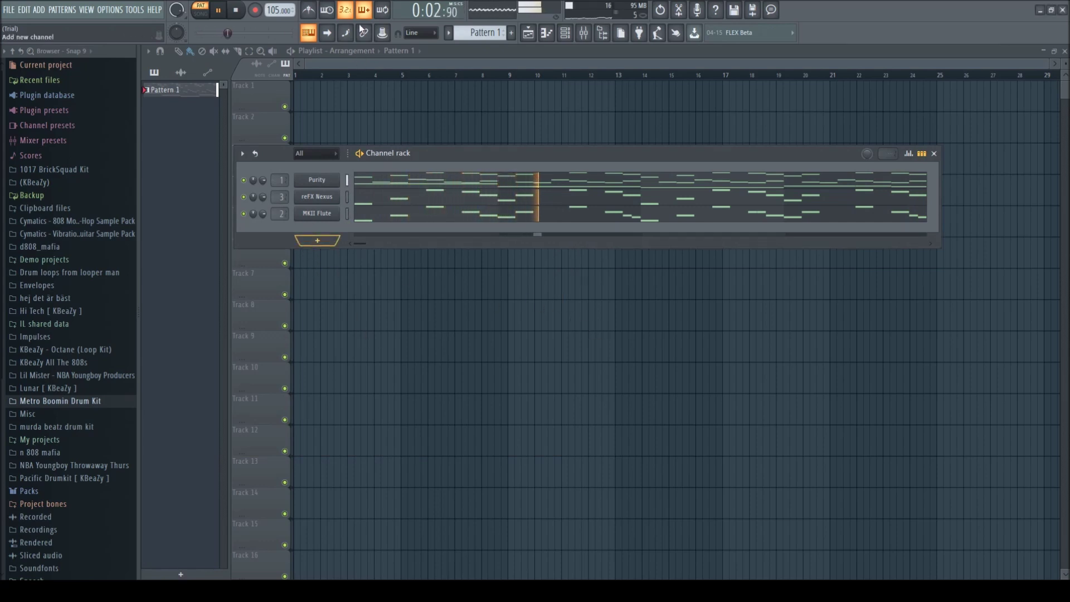
# - Add a Keyzone Classic channel with the Keyzone Piano program, paste the Purity notes into it and play it back
pyautogui.click(458, 483)
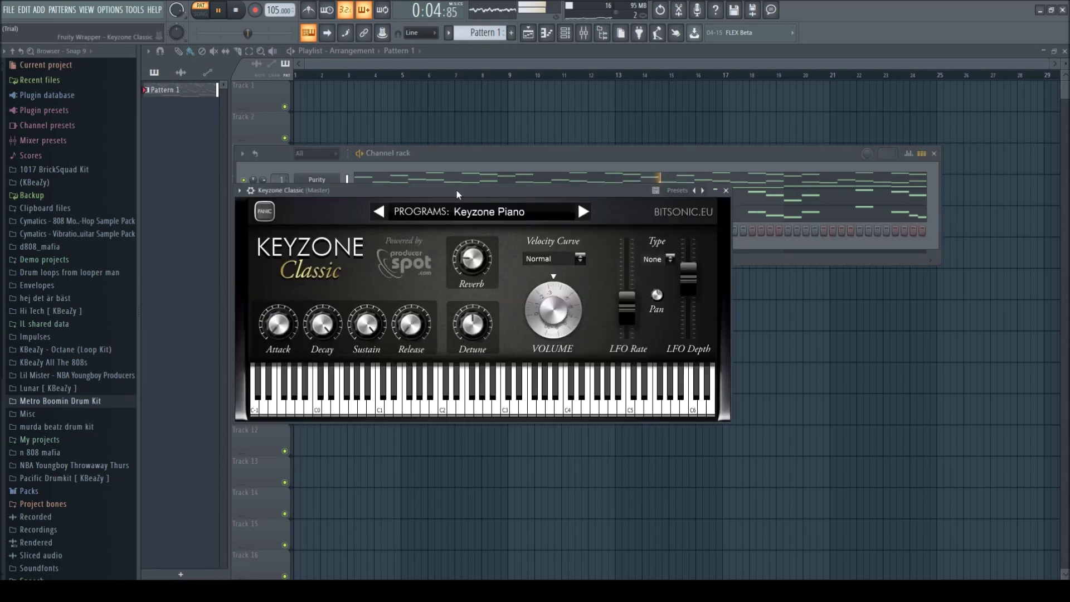
pyautogui.press('space')
pyautogui.press('Escape')
pyautogui.click(347, 231)
pyautogui.hotkey('ctrl', 'v')
pyautogui.press('space')
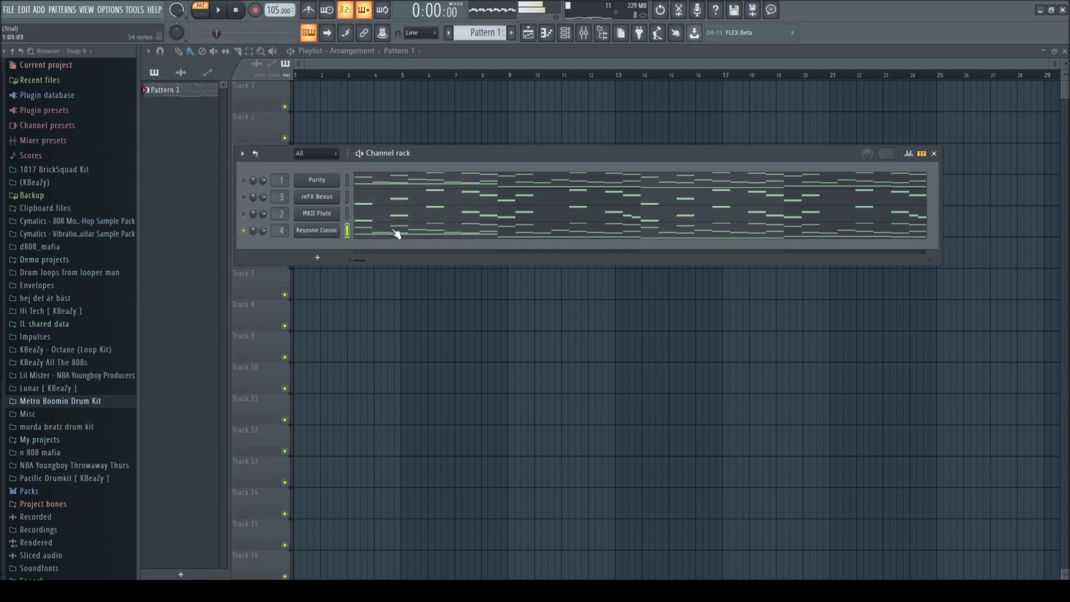
# - Add a short G#5 note at the start of bar 1 in Keyzone Classic's piano roll and play it back
pyautogui.click(395, 232)
pyautogui.scroll(5, 393, 264)
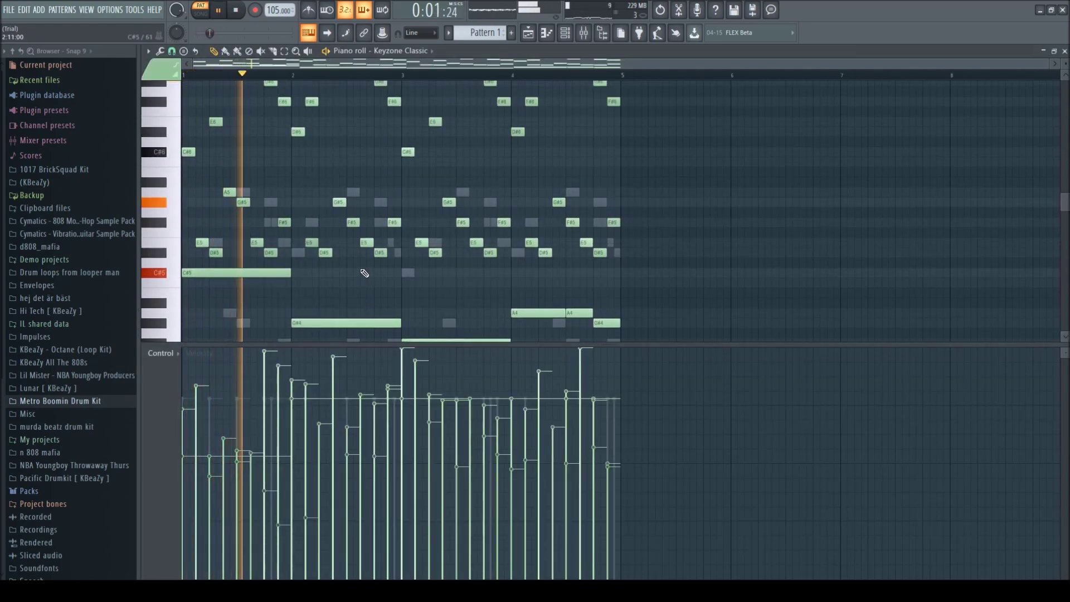
pyautogui.scroll(-9, 303, 254)
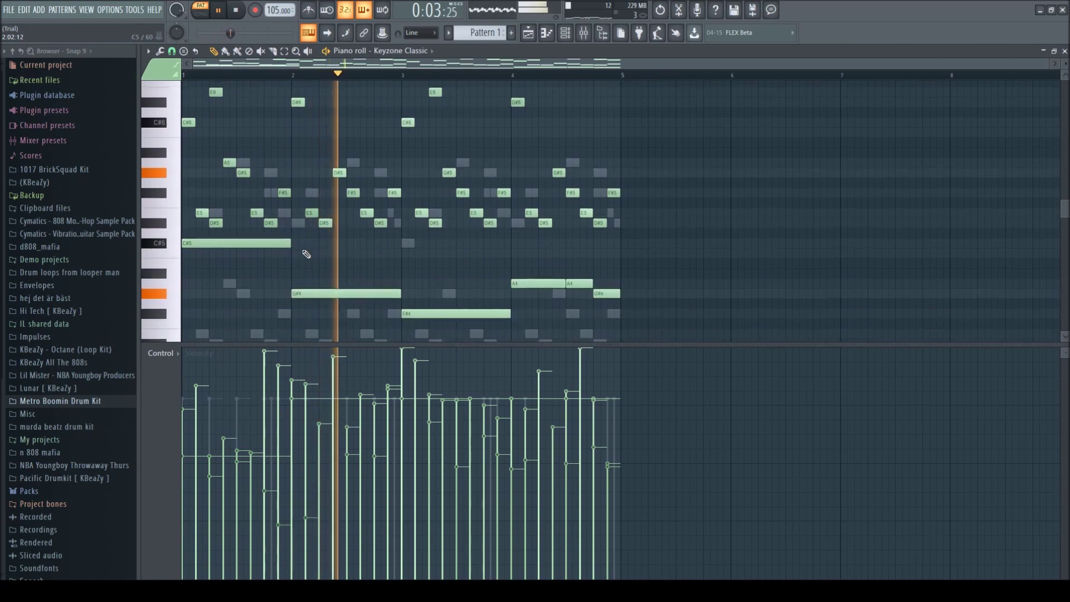
pyautogui.scroll(5, 289, 266)
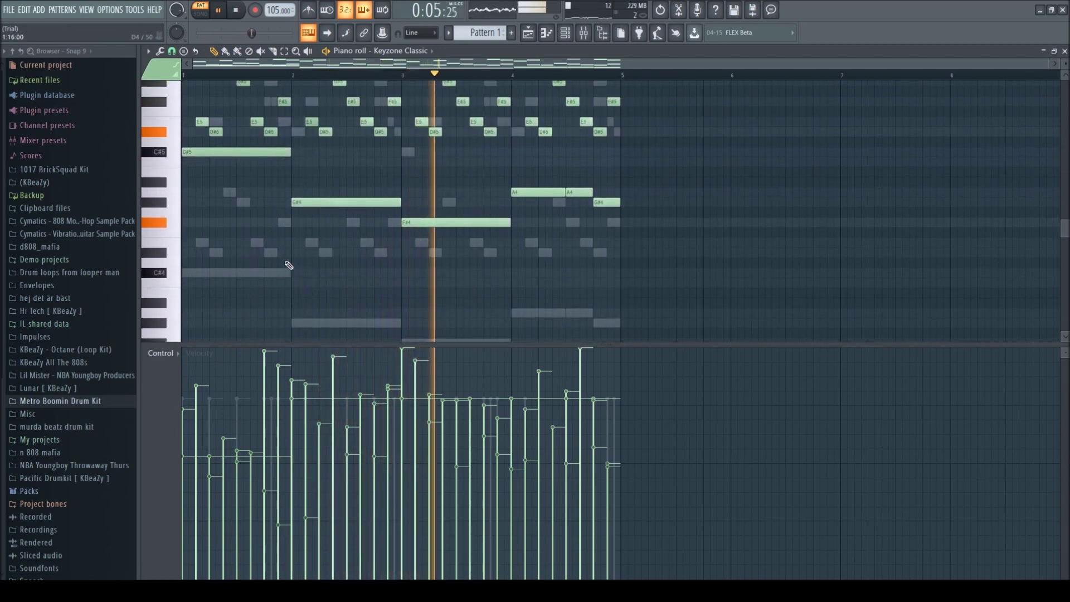
pyautogui.press('space')
pyautogui.moveTo(675, 207); pyautogui.dragTo(134, 44)
pyautogui.scroll(-6, 272, 282)
pyautogui.keyDown('ctrl'); pyautogui.click(273, 282); pyautogui.keyUp('ctrl')
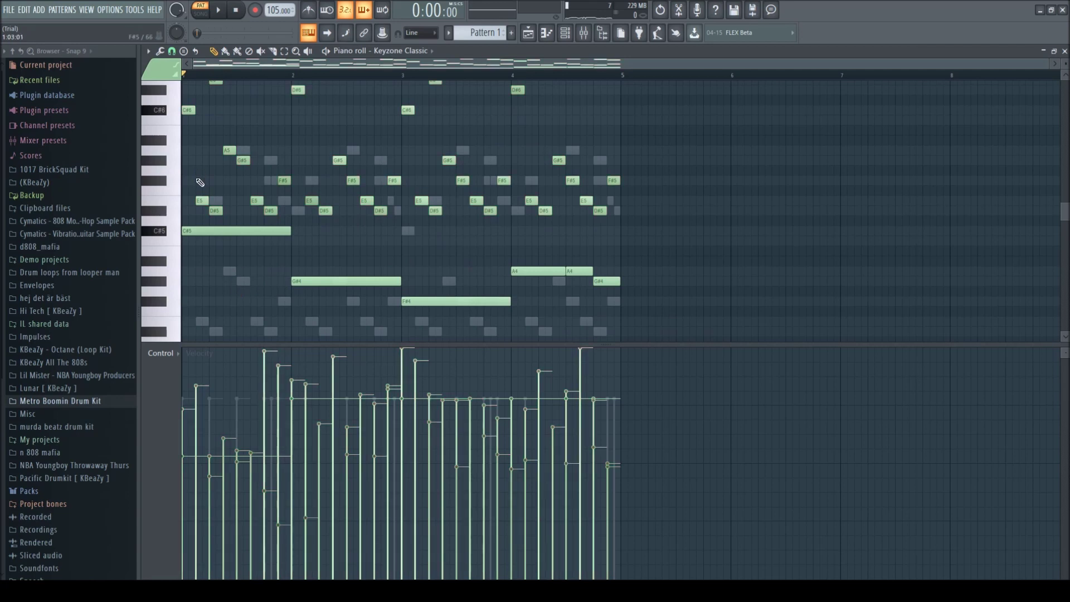
pyautogui.click(188, 181)
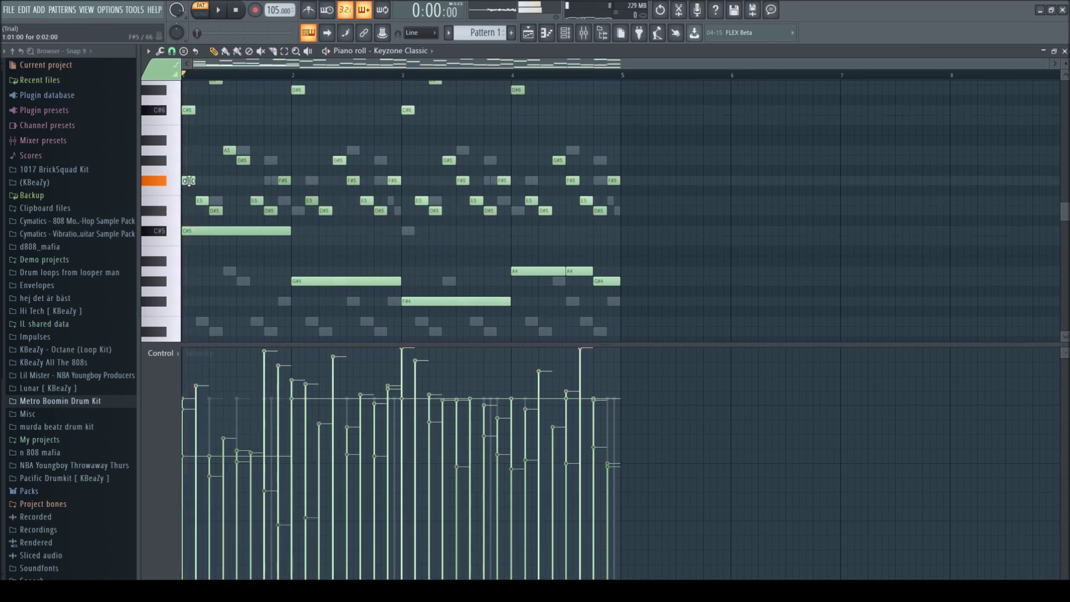
pyautogui.press('space')
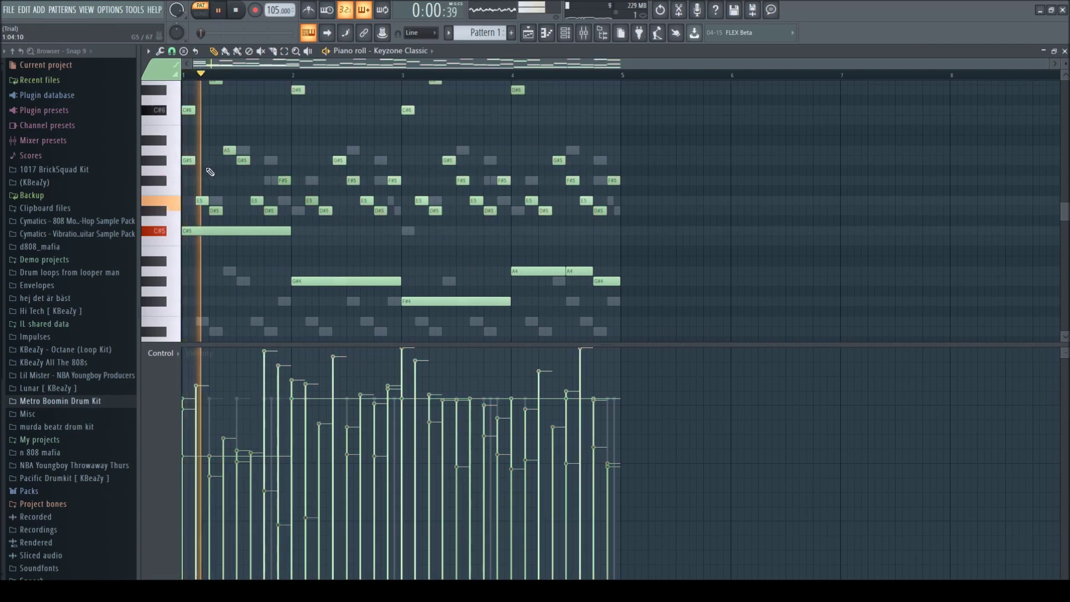
# - Add a short F#5 note at the start of bar 2 and a short C#5 at the start of bar 3, checking by playback
pyautogui.press('space')
pyautogui.click(297, 210)
pyautogui.press('space')
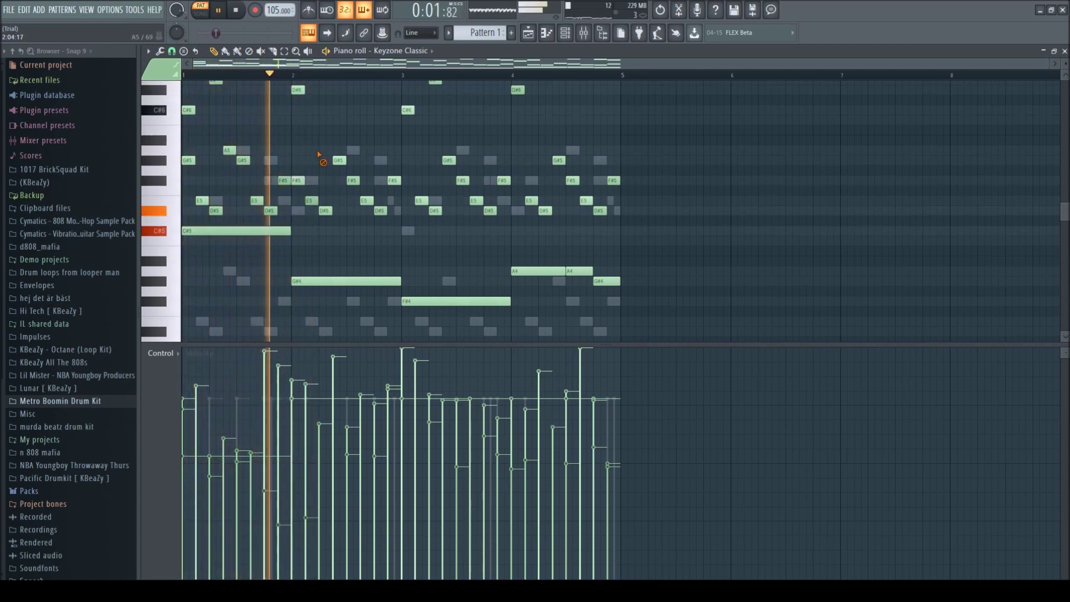
pyautogui.click(408, 210)
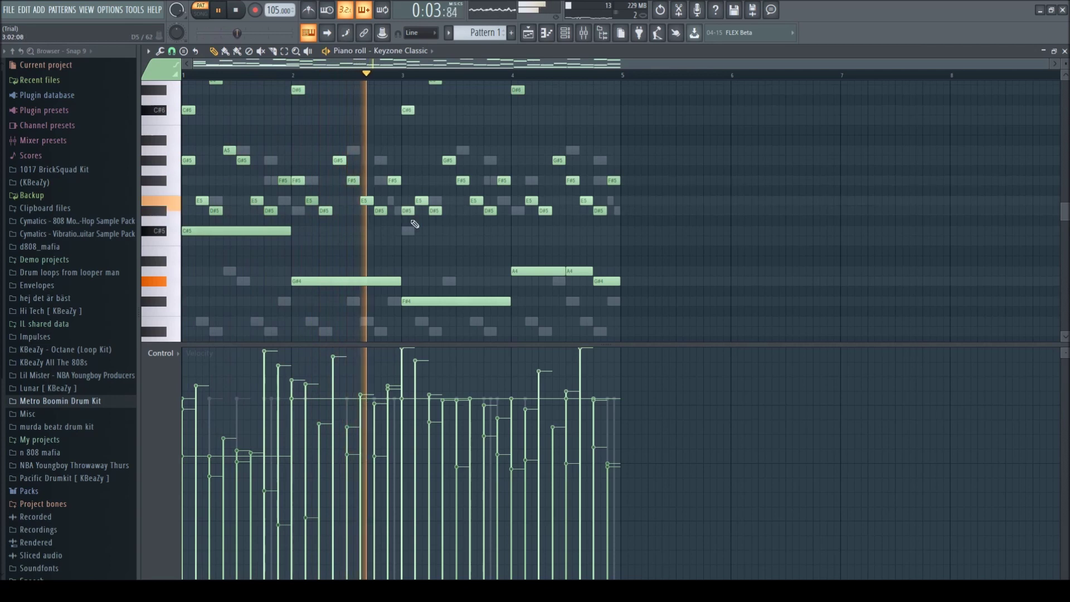
pyautogui.press('space')
pyautogui.moveTo(409, 212); pyautogui.dragTo(409, 230)
pyautogui.press('space')
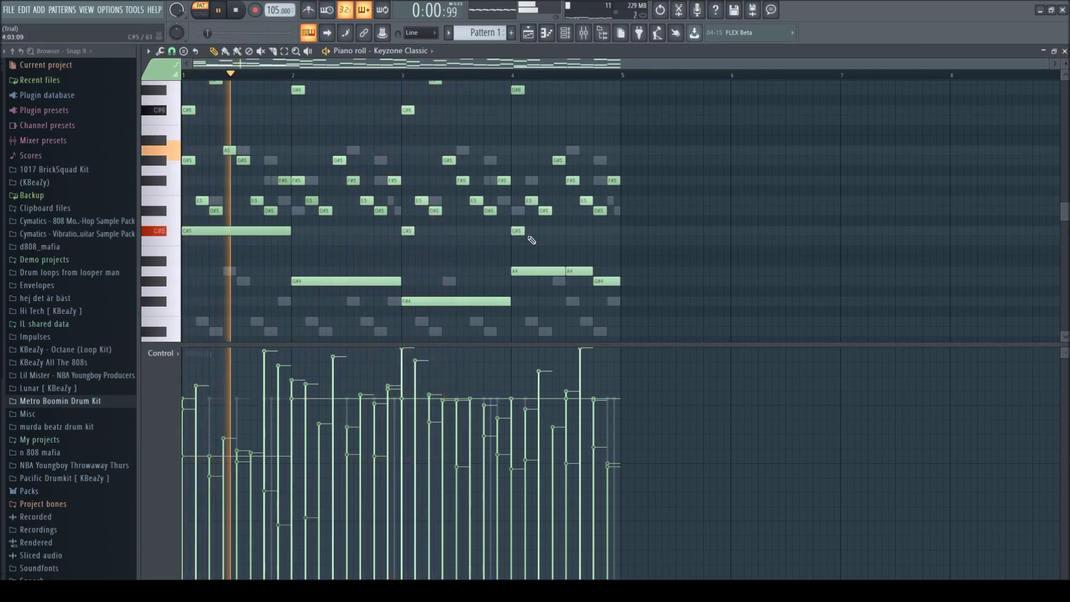
# - Add short G#5 notes at the start of bar 4 and on its fourth beat, and play the part back
pyautogui.moveTo(519, 208); pyautogui.dragTo(518, 160)
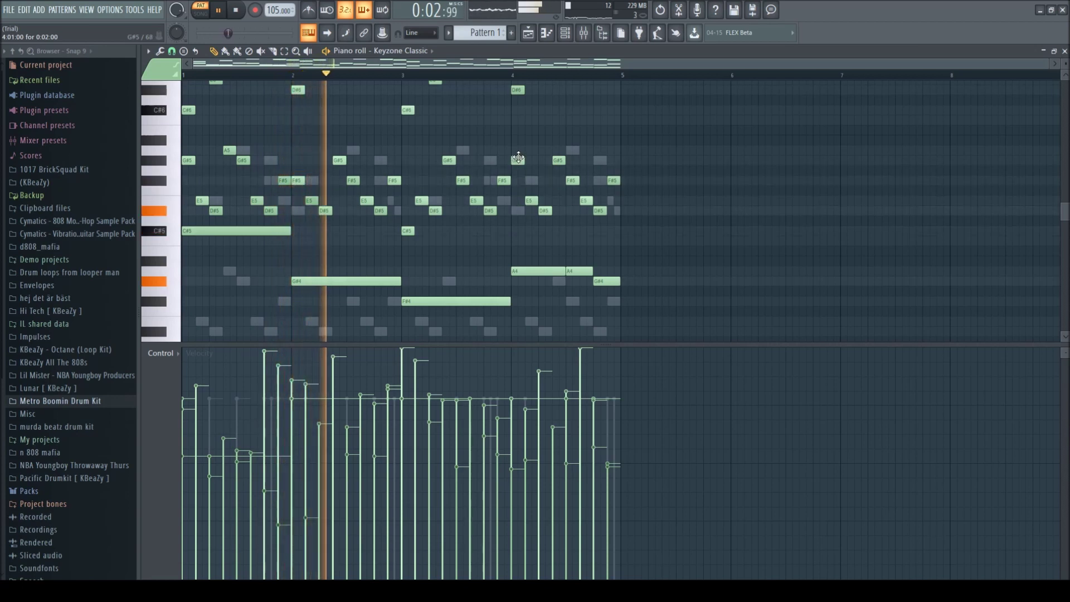
pyautogui.click(572, 160)
pyautogui.rightClick(574, 161)
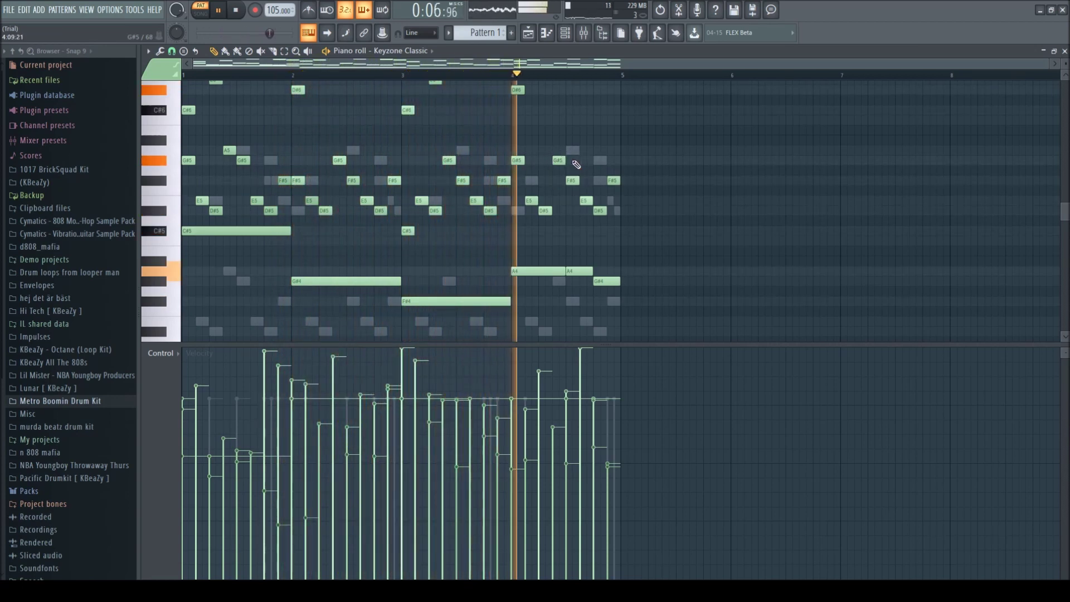
pyautogui.press('space')
pyautogui.click(613, 231)
pyautogui.press('space')
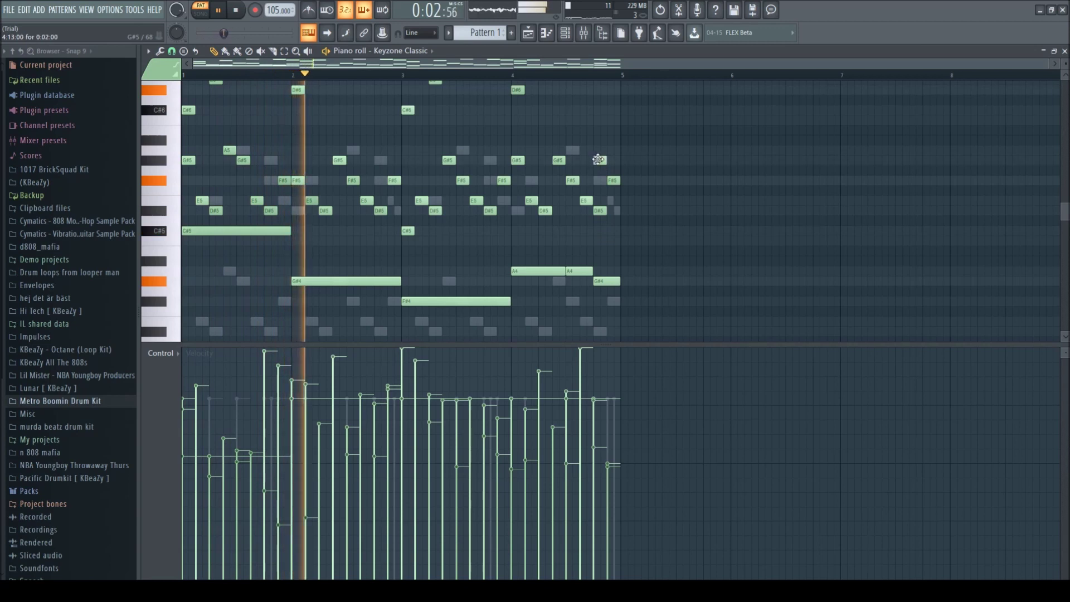
pyautogui.scroll(3, 665, 205)
pyautogui.scroll(-3, 664, 205)
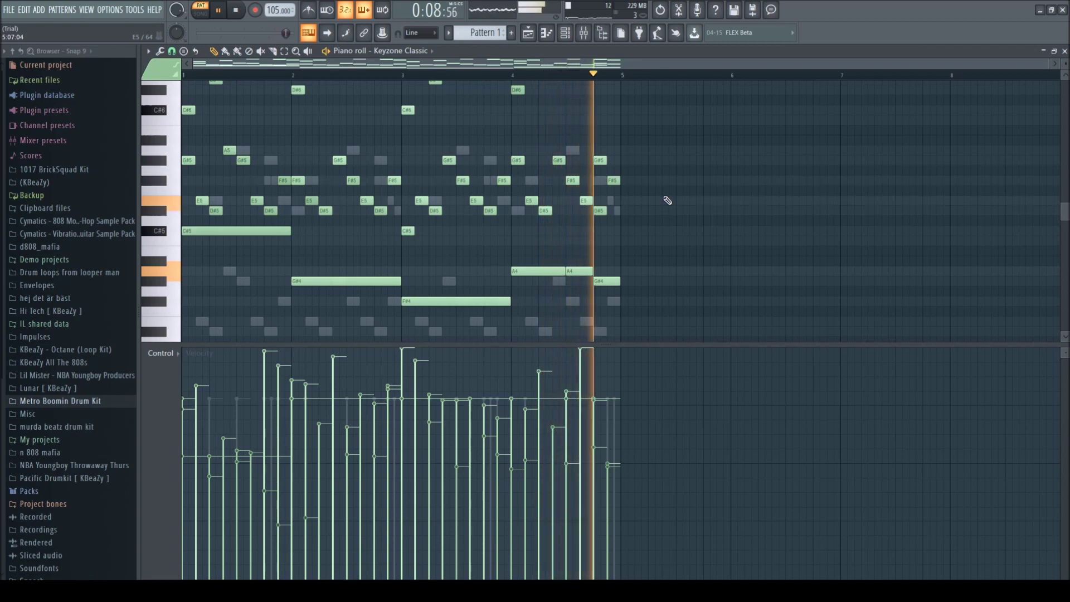
pyautogui.press('space')
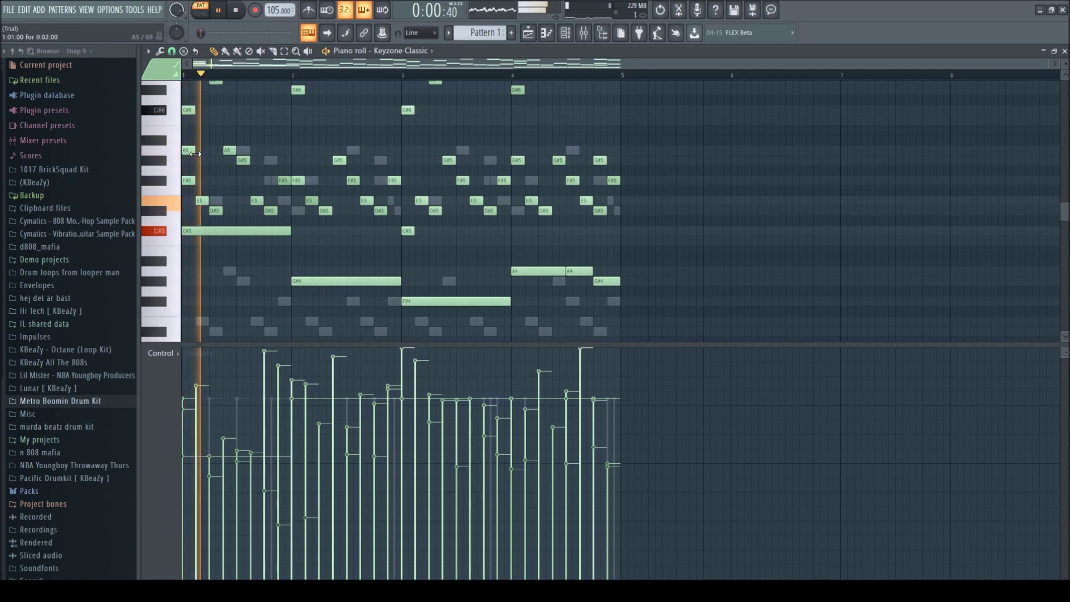
# - Replace the F#5 note at the start of bar 1 with a short G#5 and play it back
pyautogui.scroll(3, 200, 170)
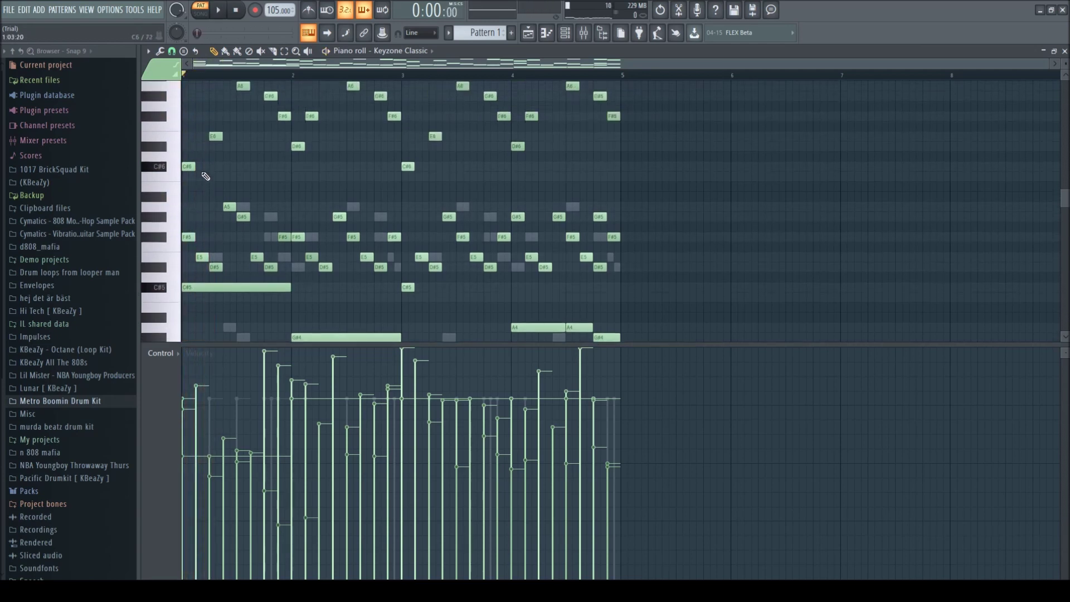
pyautogui.click(196, 293)
pyautogui.press('space')
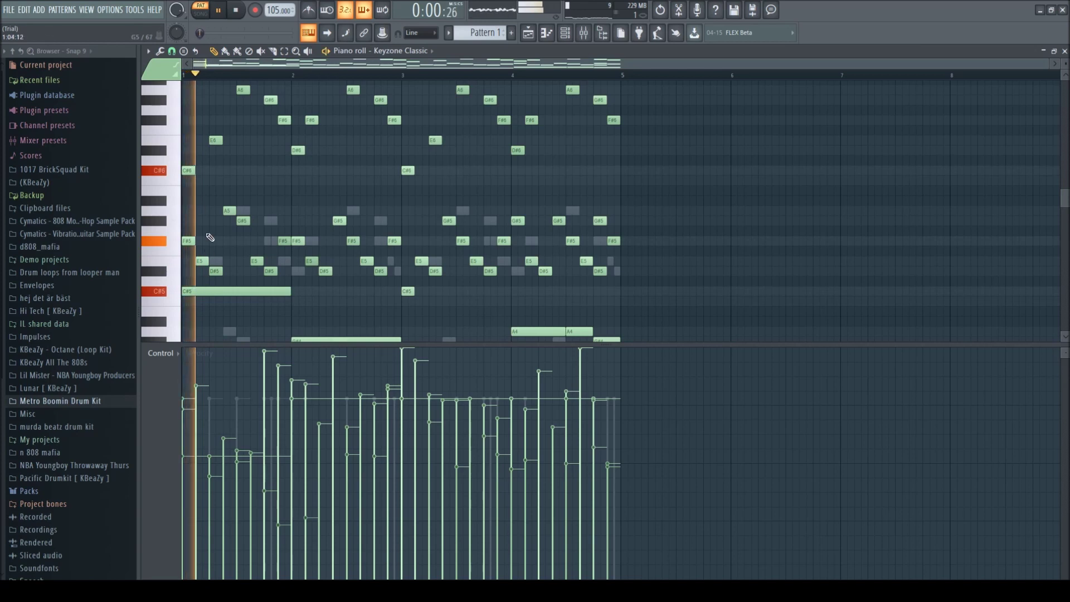
pyautogui.press('space')
pyautogui.rightClick(188, 241)
pyautogui.click(184, 221)
pyautogui.press('space')
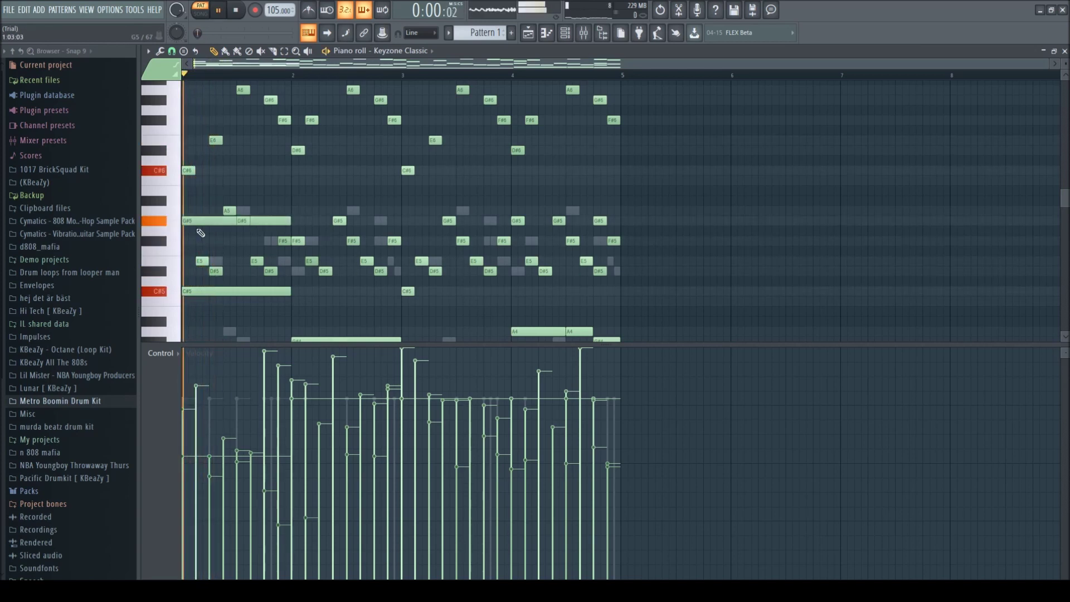
pyautogui.rightClick(201, 224)
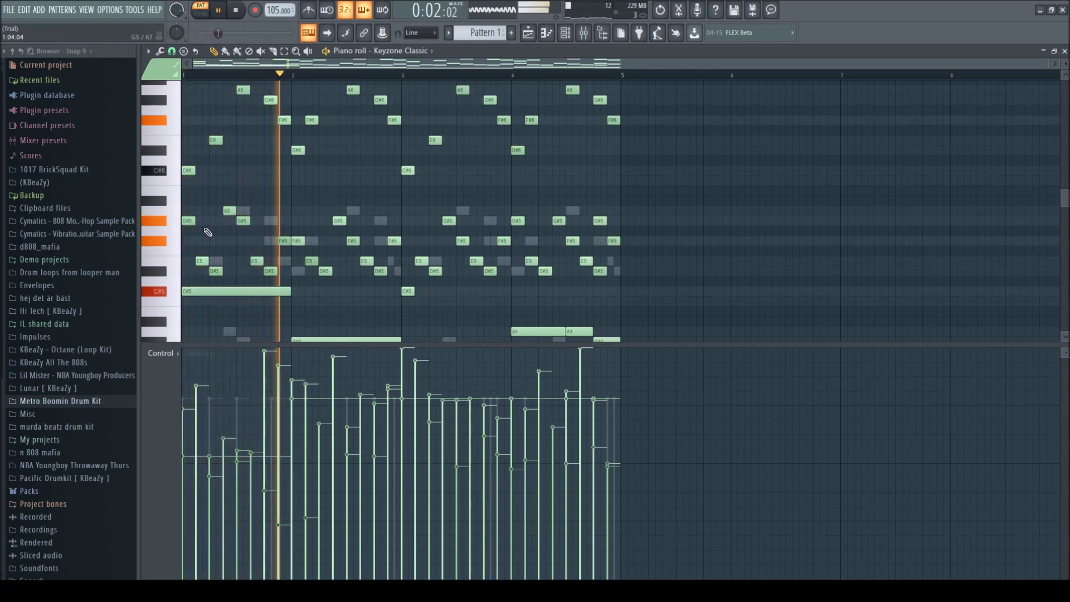
# - Close the piano roll and compare the playing channels with reFX Nexus muted and unmuted
pyautogui.click(1065, 52)
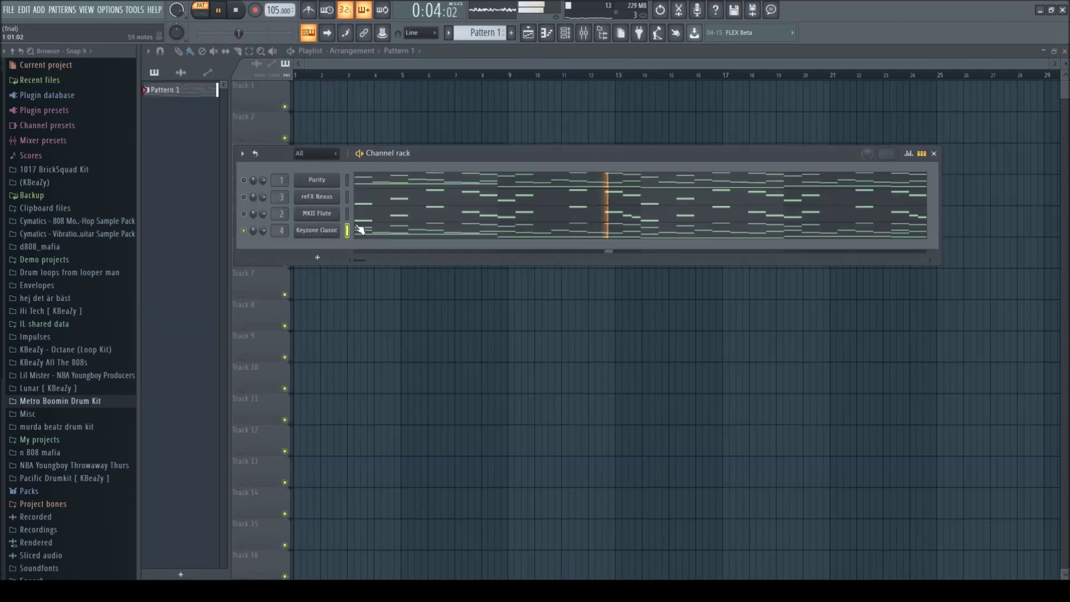
pyautogui.click(243, 198)
pyautogui.click(243, 213)
pyautogui.click(244, 213)
pyautogui.click(243, 196)
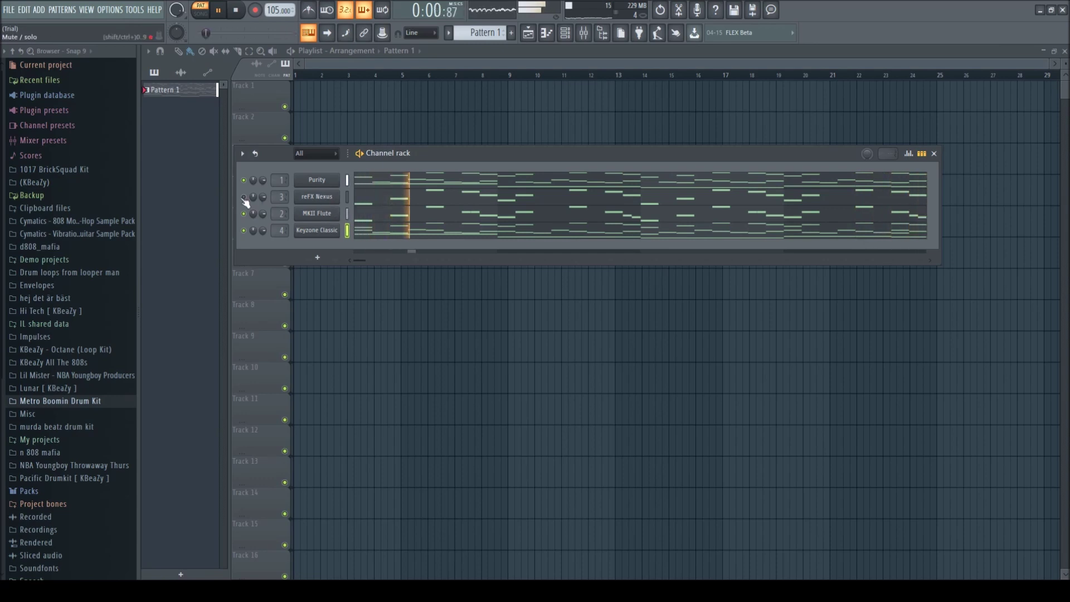
# - Open reFX Nexus and browse its preset categories to XP 808 Mafia
pyautogui.click(317, 197)
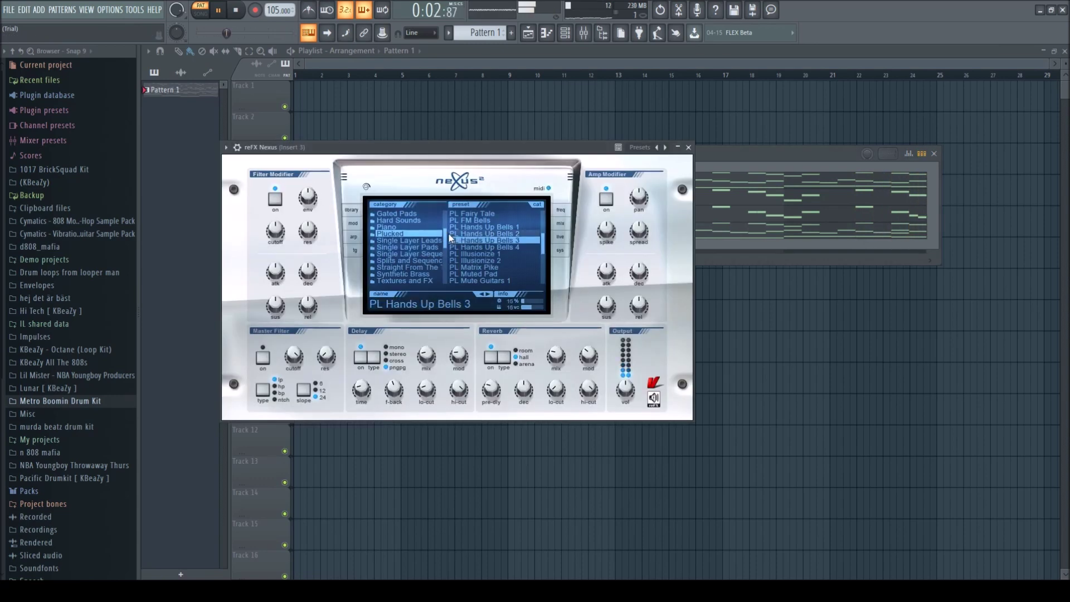
pyautogui.scroll(-5, 415, 241)
pyautogui.click(410, 247)
pyautogui.click(410, 254)
pyautogui.click(482, 254)
pyautogui.click(410, 267)
pyautogui.click(409, 253)
pyautogui.click(409, 261)
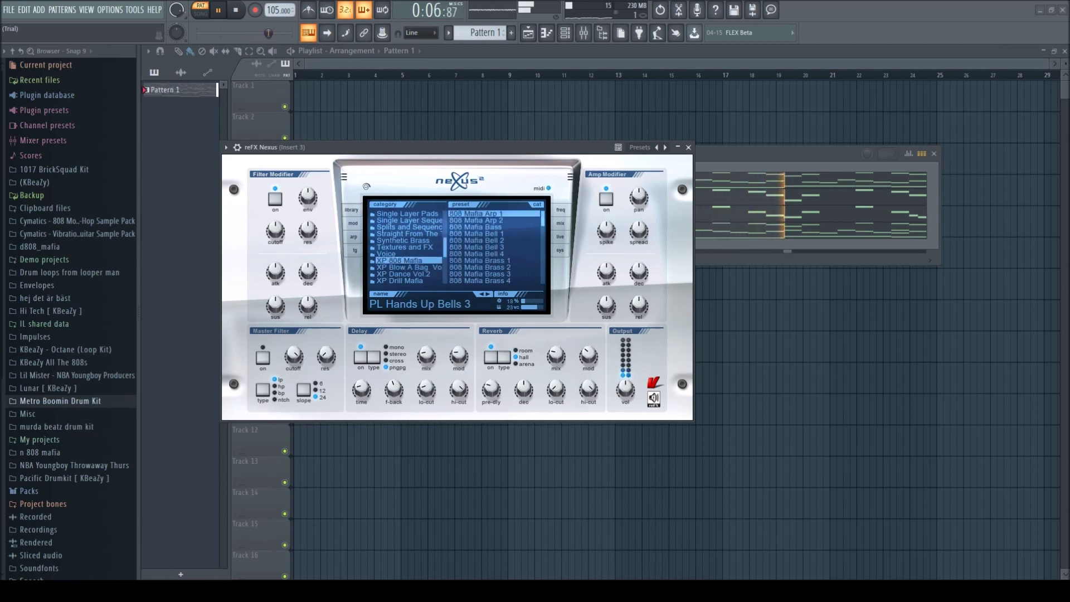
# - Audition 808 Mafia Brass 1 and the 808 Mafia Bell presets up to 808 Mafia Bell 4, and close reFX Nexus
pyautogui.click(482, 261)
pyautogui.click(479, 240)
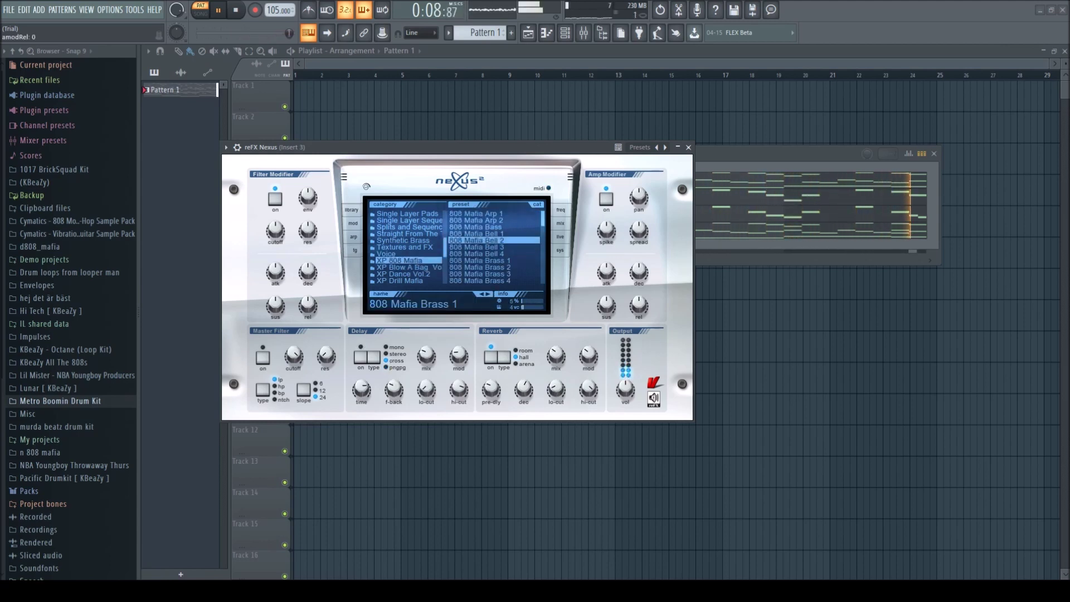
pyautogui.click(500, 235)
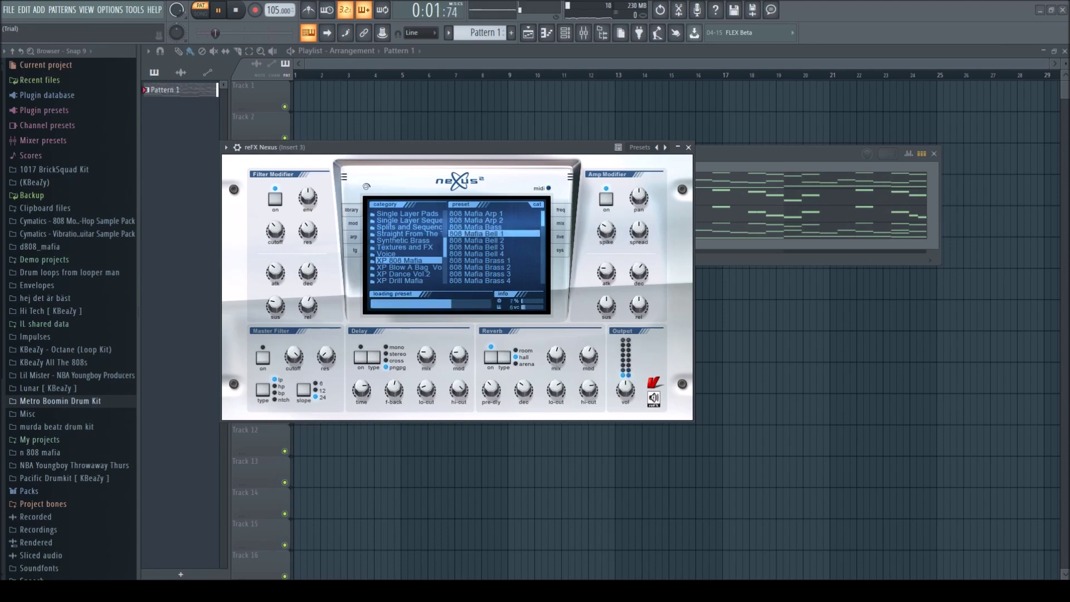
pyautogui.click(501, 247)
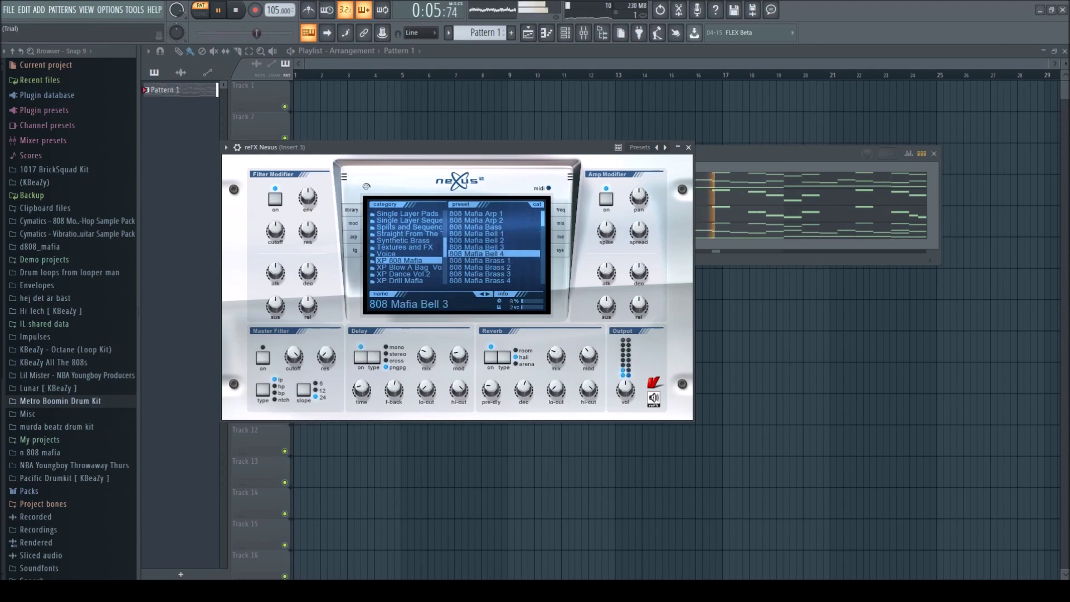
pyautogui.scroll(-2, 495, 247)
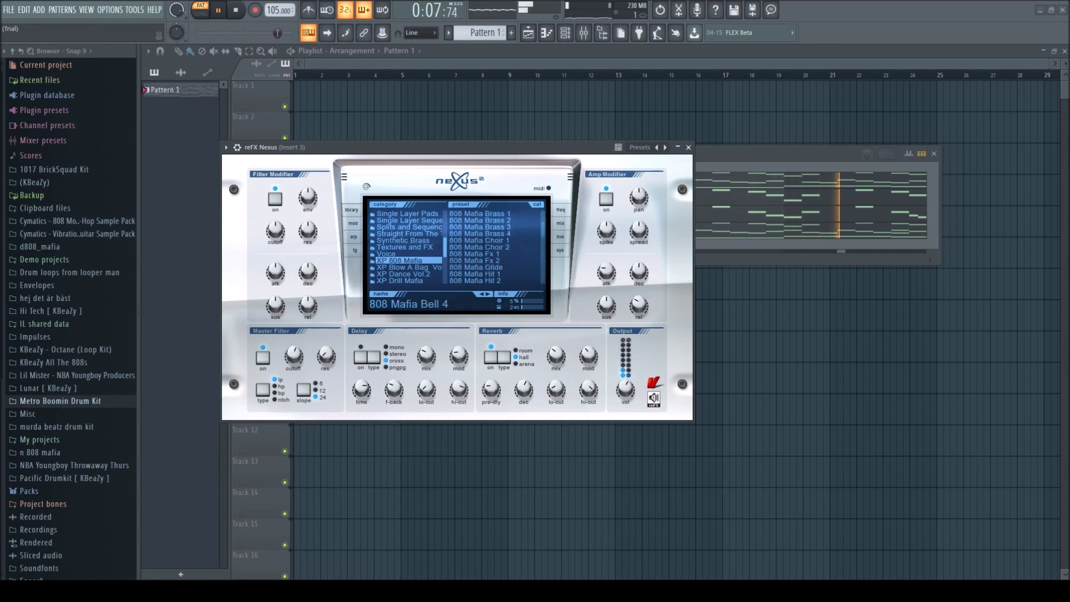
pyautogui.click(688, 147)
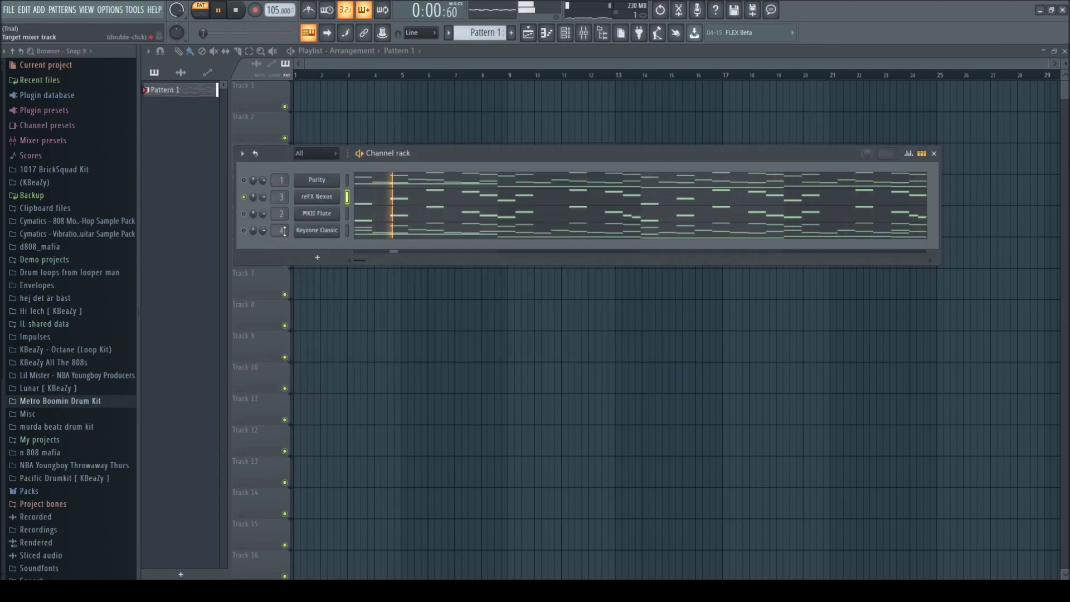
# - Unmute all the channels to hear them together, and check the MKII Flute on its own
pyautogui.click(244, 180)
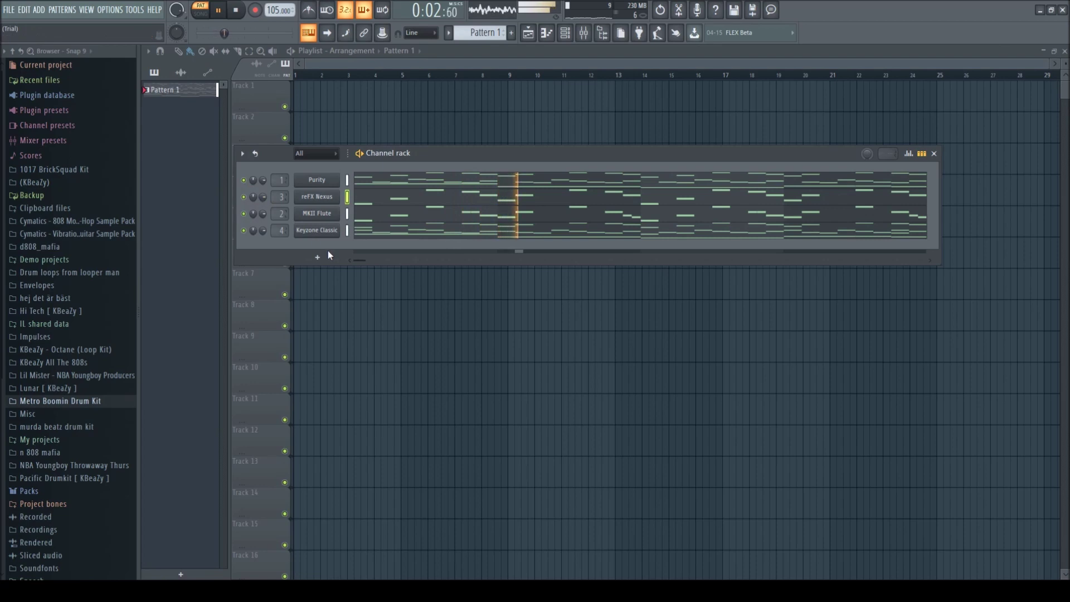
pyautogui.rightClick(243, 213)
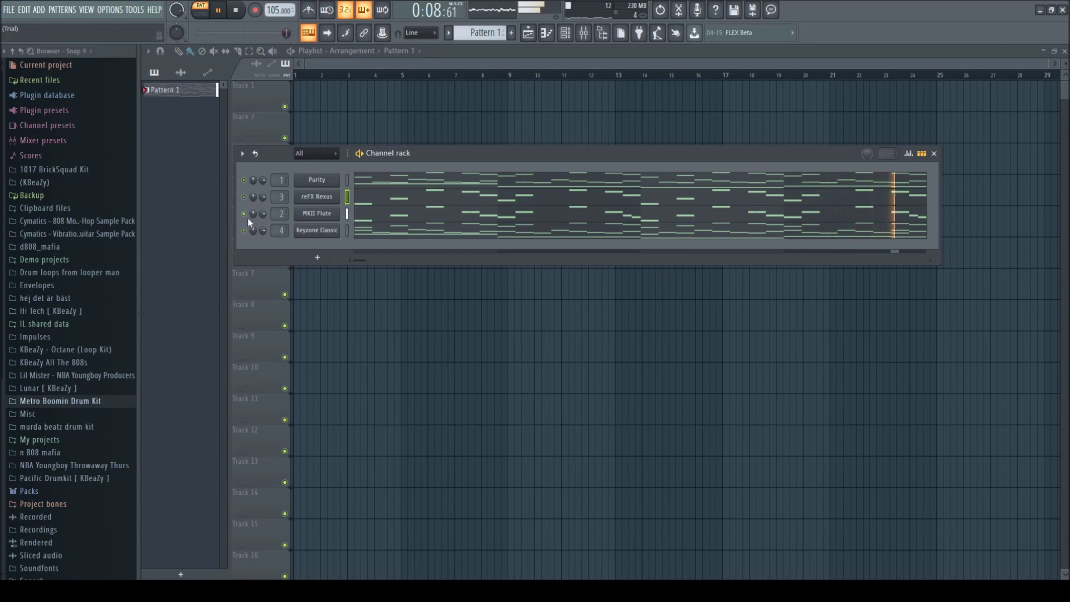
pyautogui.click(66, 189)
pyautogui.click(67, 187)
pyautogui.press('space')
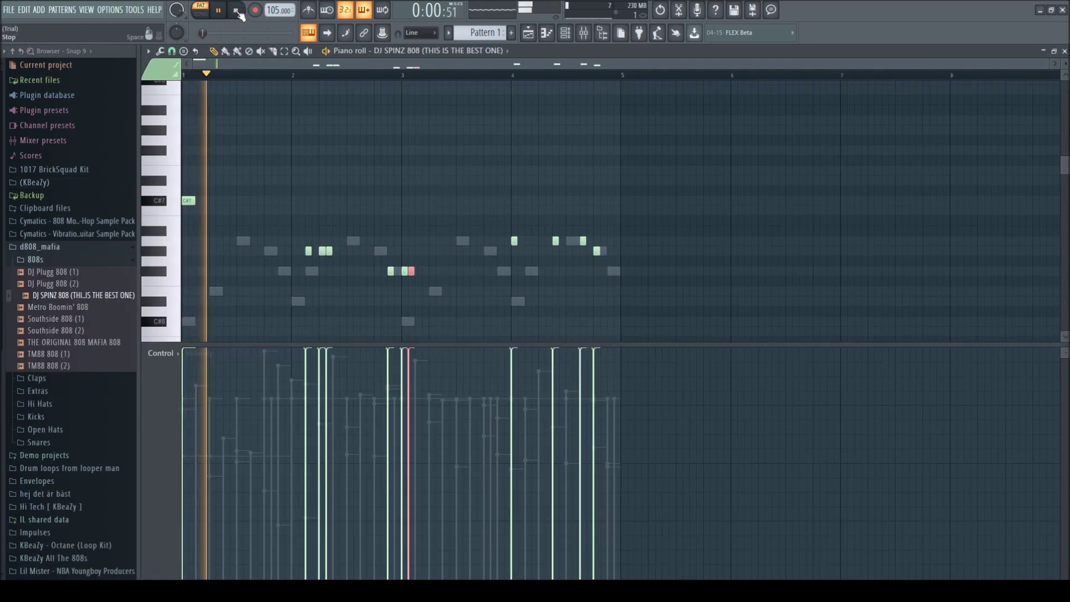
# - Add a short F#6 near the end of bar 3 of the DJ SPINZ 808, then make all its notes legato and one octave lower
pyautogui.click(501, 271)
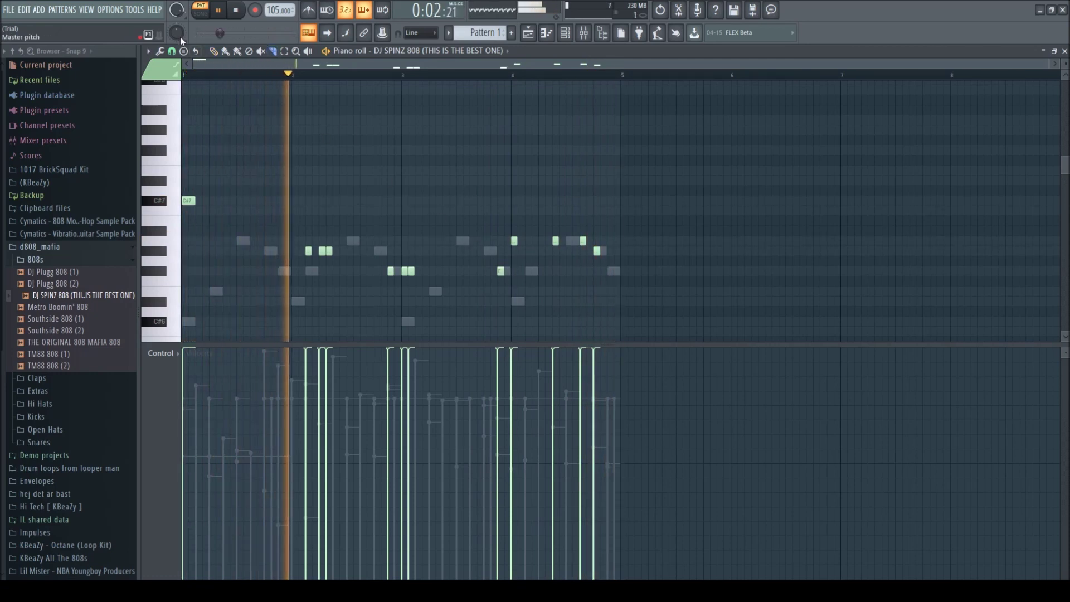
pyautogui.press('space')
pyautogui.hotkey('ctrl', 'a')
pyautogui.hotkey('ctrl', 'l')
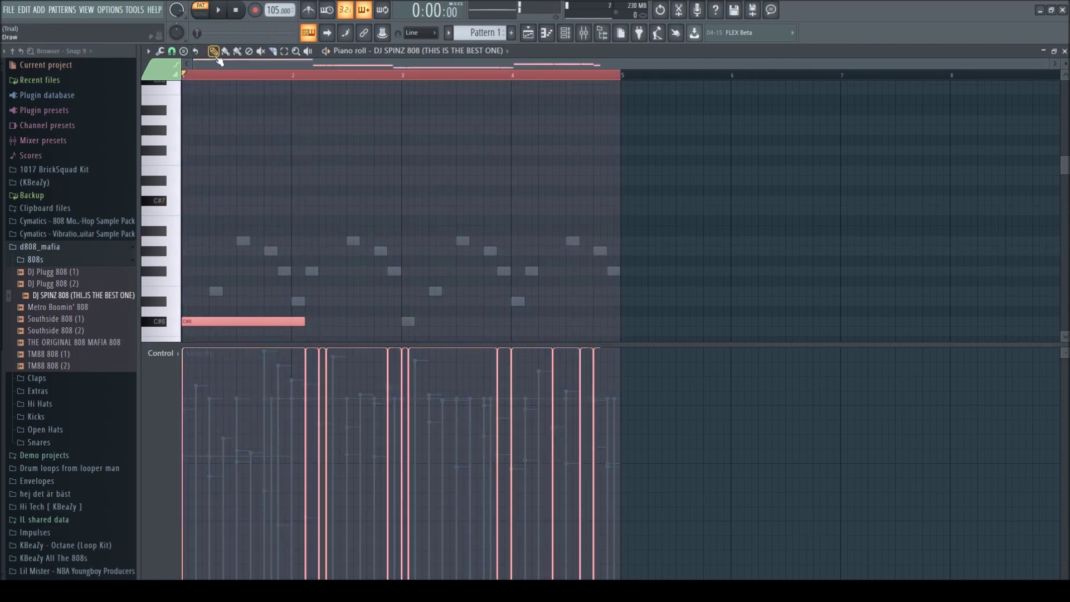
pyautogui.hotkey('ctrl', 'd')
pyautogui.press('space')
# - Shorten the first C#6 note of the 808 and add a short C#6 filling the last eighth of bar 1
pyautogui.scroll(-5, 632, 267)
pyautogui.moveTo(304, 170); pyautogui.dragTo(261, 168)
pyautogui.press('space')
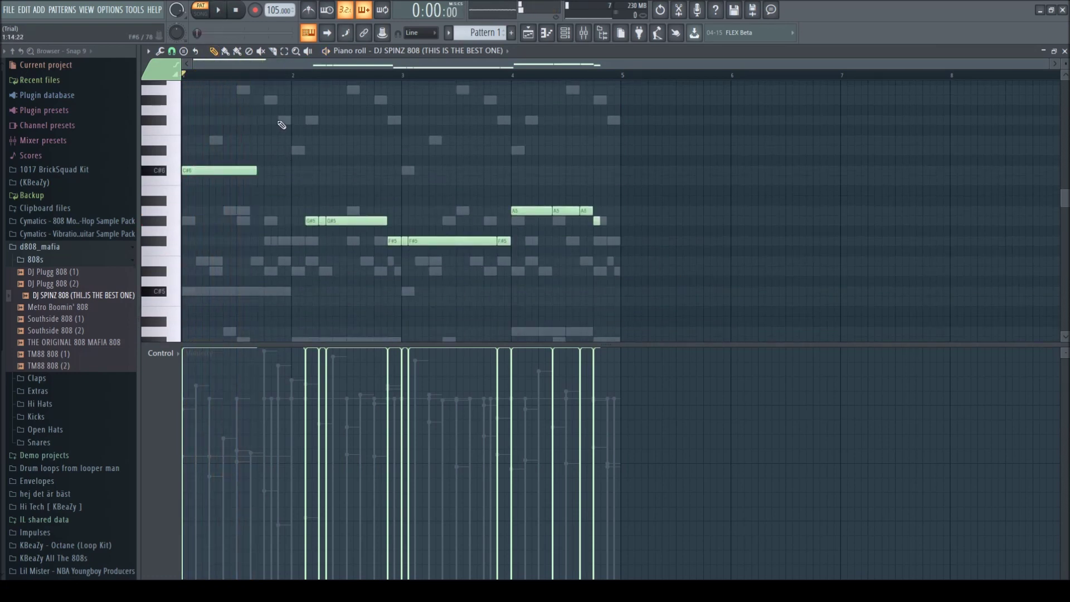
pyautogui.press('space')
pyautogui.click(280, 170)
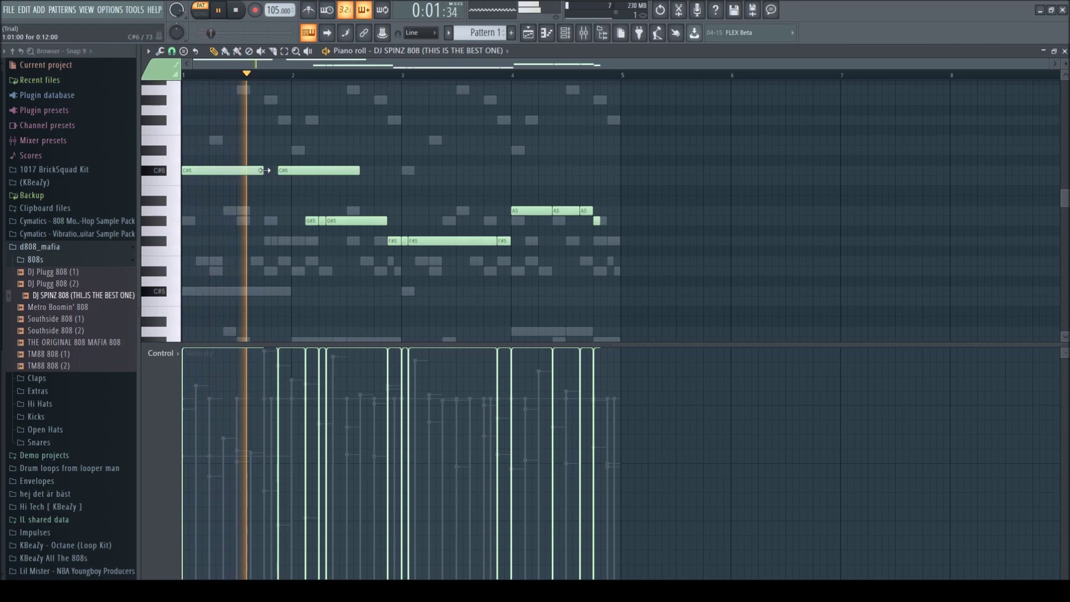
pyautogui.moveTo(358, 170); pyautogui.dragTo(288, 170)
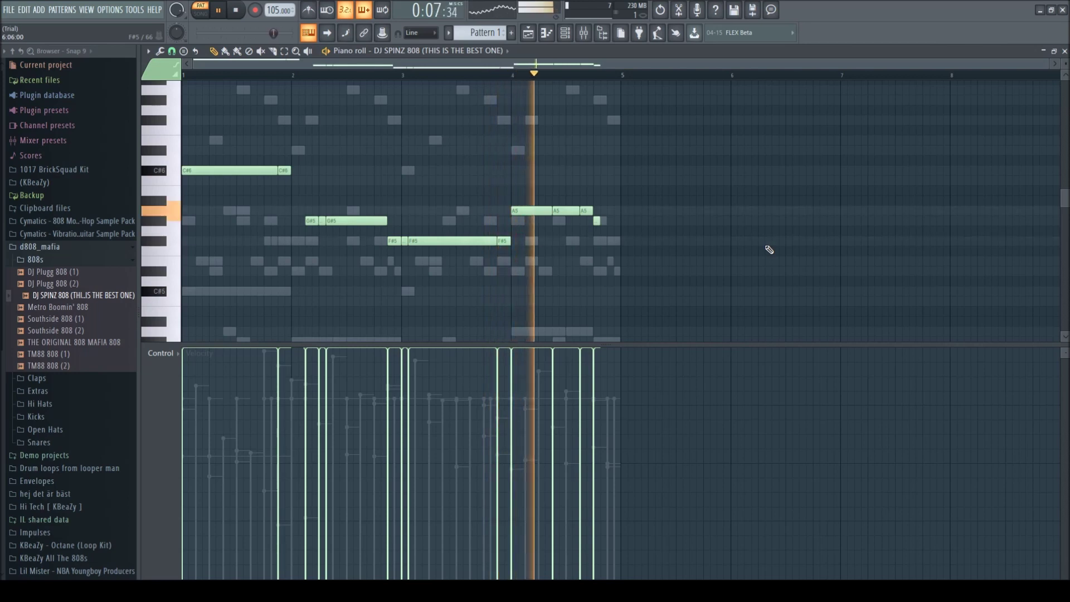
# - Extend the 808 notes legato up to a temporary G#5 note at the start of bar 5, then delete that note
pyautogui.click(624, 221)
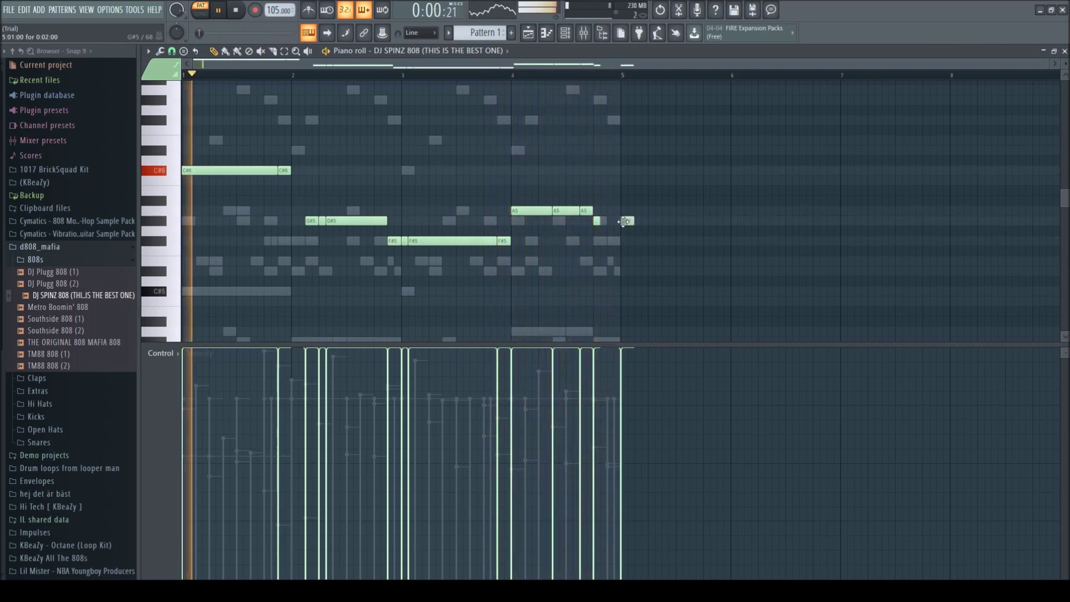
pyautogui.hotkey('ctrl', 'l')
pyautogui.rightClick(625, 222)
pyautogui.press('space')
pyautogui.press('space')
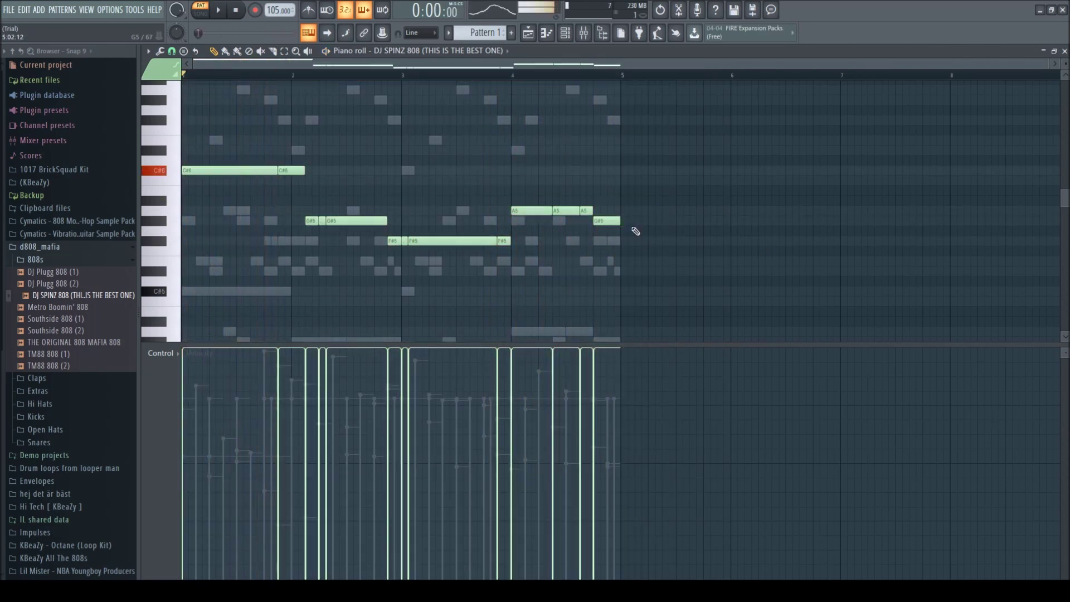
# - Trim the second C#6 note to the end of bar 1, and try a short F#6 early in bar 2 before deleting it
pyautogui.click(297, 120)
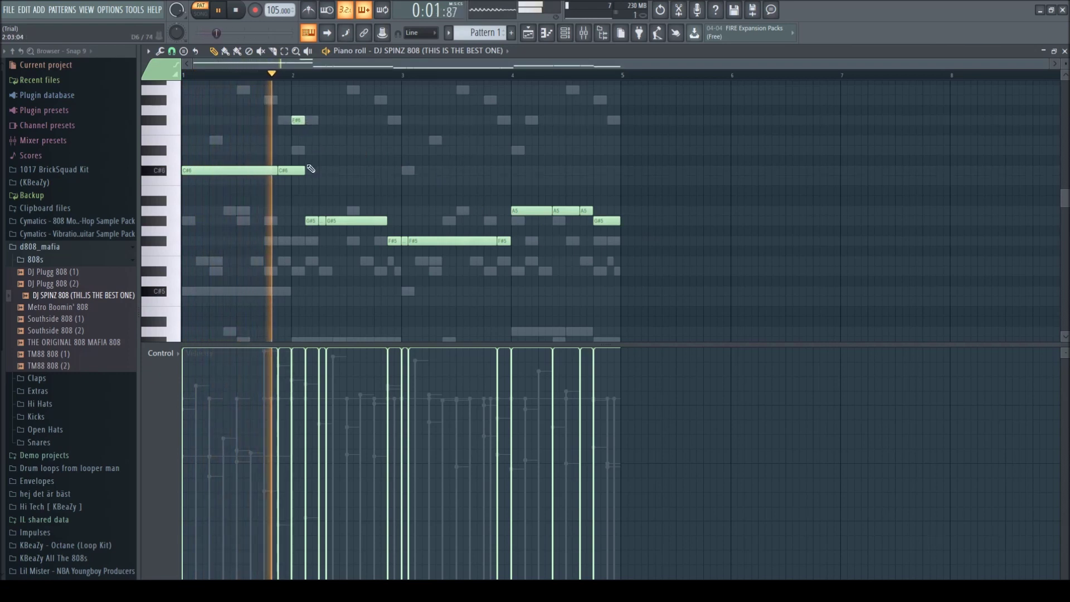
pyautogui.moveTo(303, 171); pyautogui.dragTo(289, 171)
pyautogui.moveTo(296, 121); pyautogui.dragTo(304, 124)
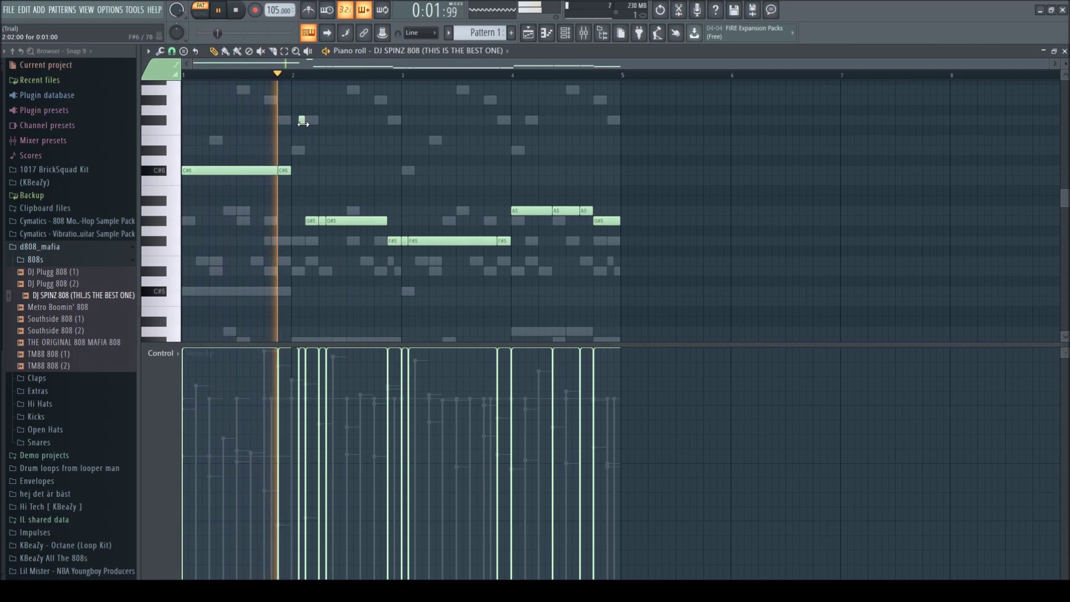
pyautogui.rightClick(303, 123)
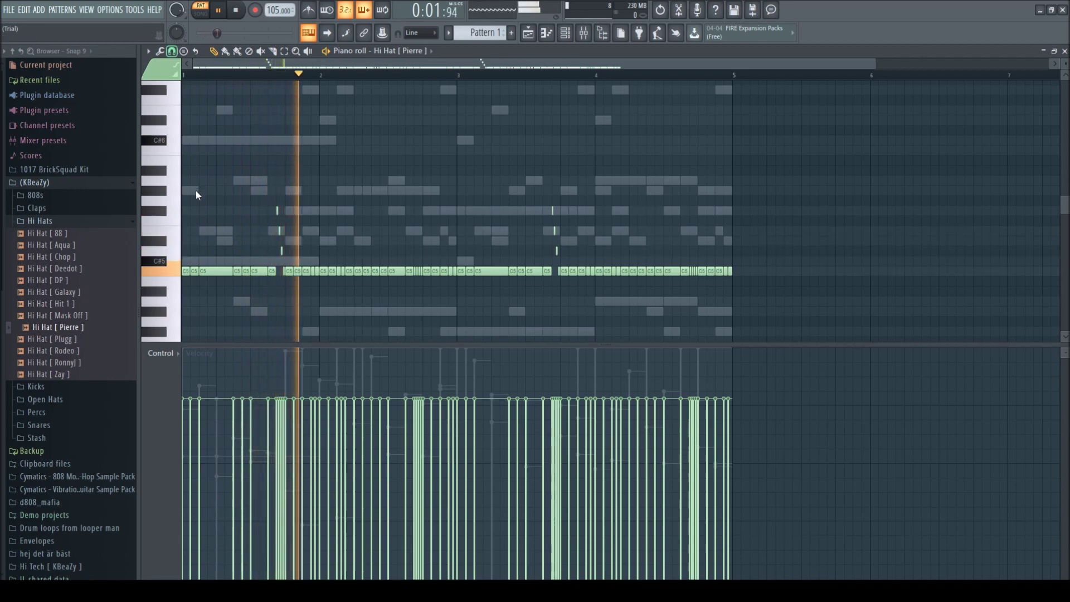
# - Add three short F#4 notes on the last beat of bar 4 in the Hi Hat [ Pierre ] piano roll
pyautogui.scroll(-2, 199, 190)
pyautogui.moveTo(704, 271); pyautogui.dragTo(725, 277)
pyautogui.click(725, 274)
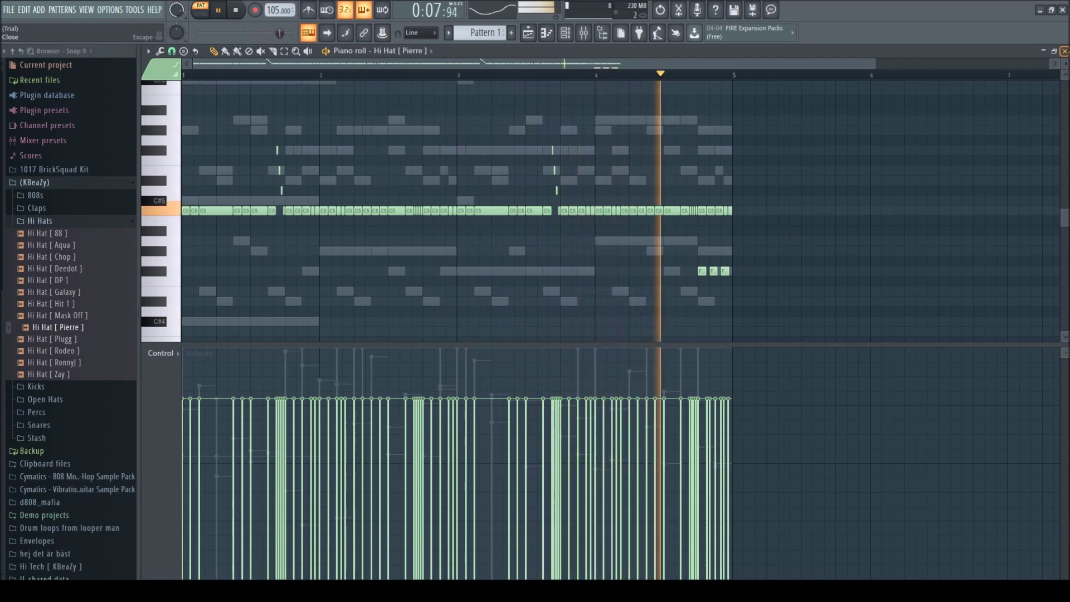
# - Route Hi Hat [ Pierre ] to mixer track 6 and load Clap [ Luger Slap ] from the (KBeaZy) Claps folder into a new channel
pyautogui.click(1065, 51)
pyautogui.press('space')
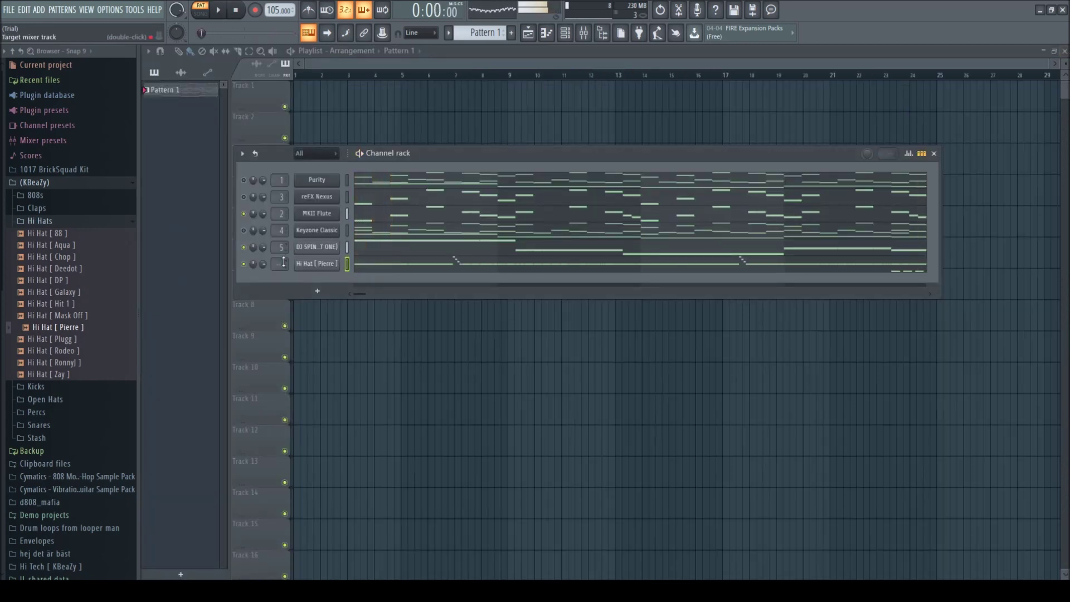
pyautogui.click(74, 222)
pyautogui.click(62, 210)
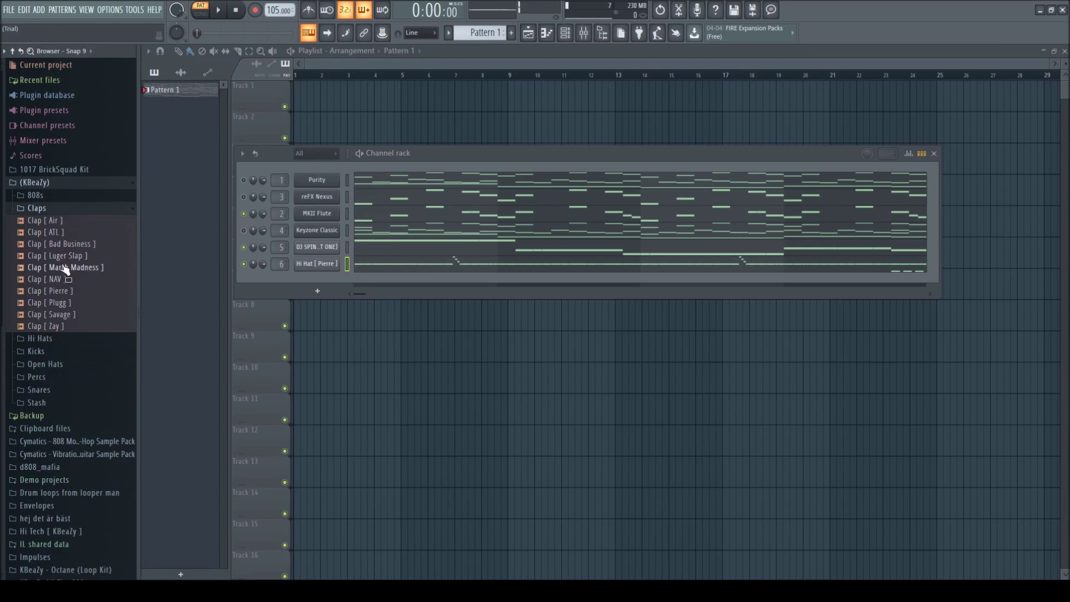
pyautogui.click(69, 258)
pyautogui.moveTo(332, 270); pyautogui.dragTo(322, 282)
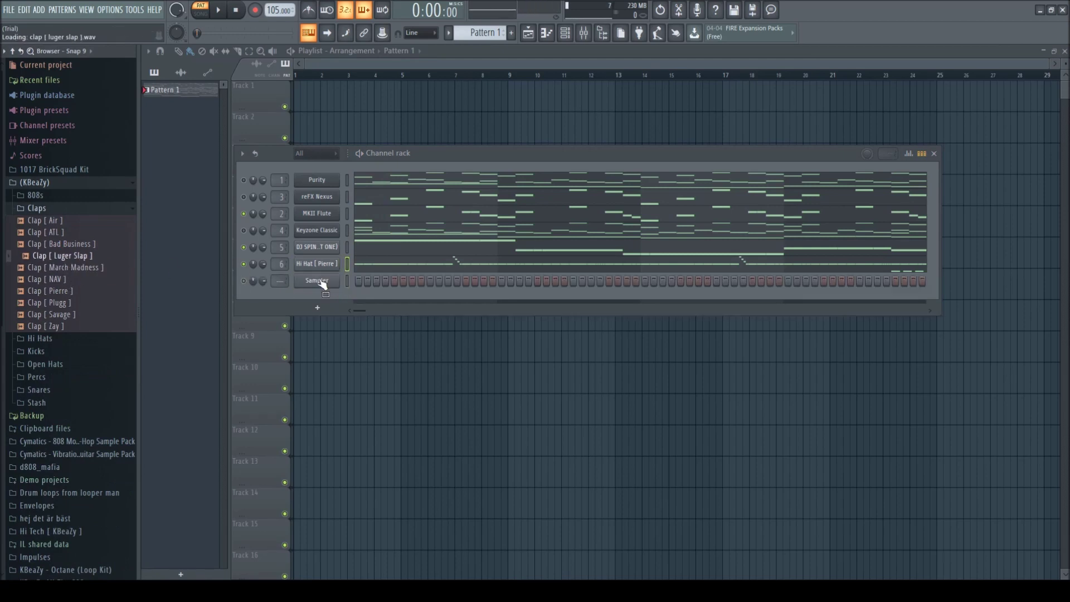
# - Place Clap [ Luger Slap ] hits on every eighth step from step 5 through step 61, and route the channel to mixer track 7
pyautogui.click(431, 282)
pyautogui.press('space')
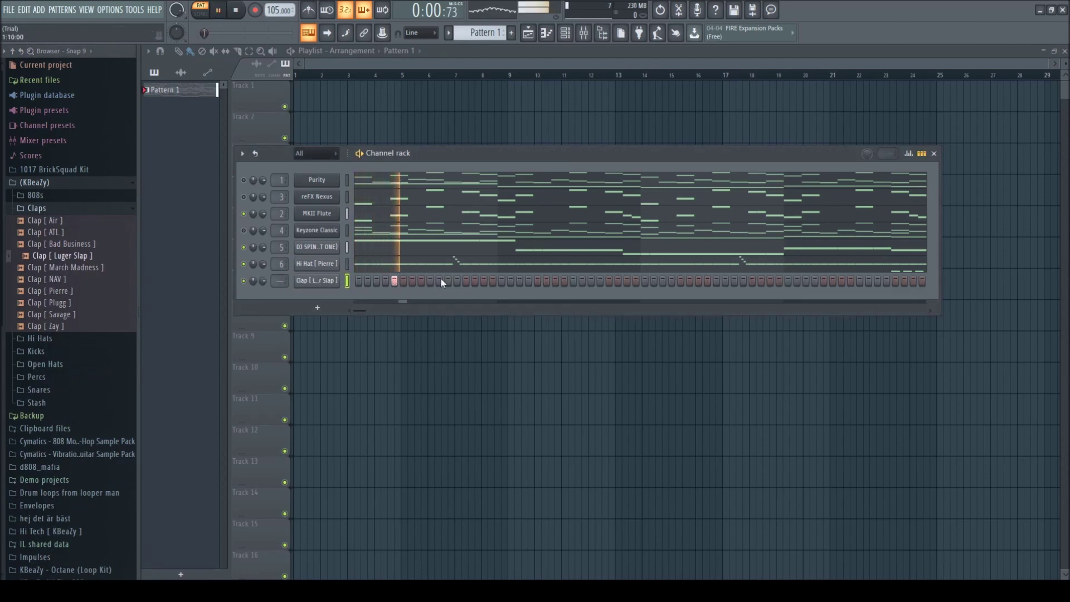
pyautogui.click(467, 281)
pyautogui.click(537, 281)
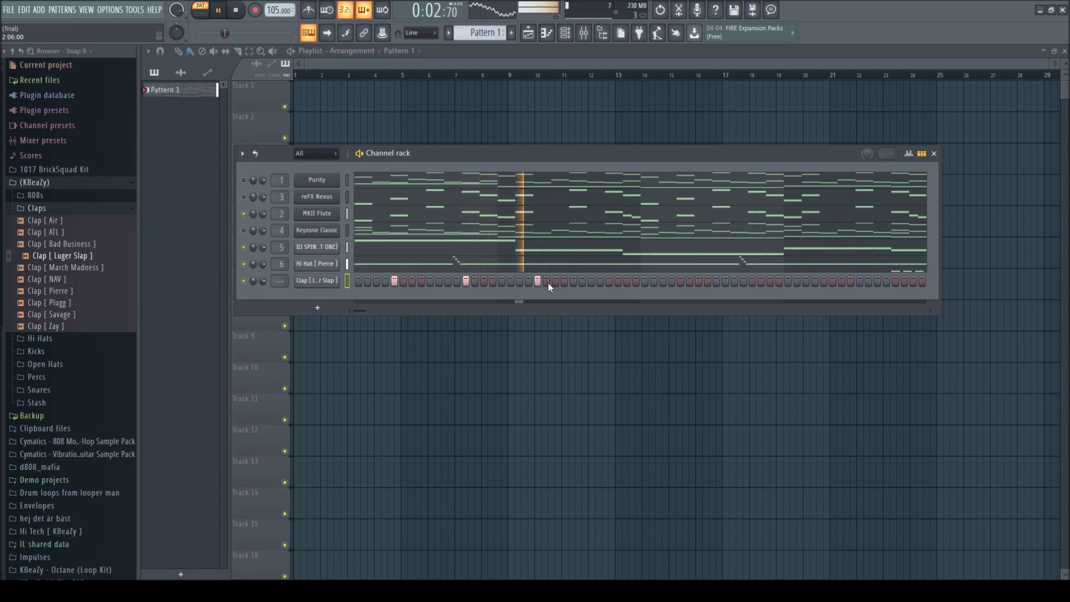
pyautogui.click(680, 281)
pyautogui.click(753, 281)
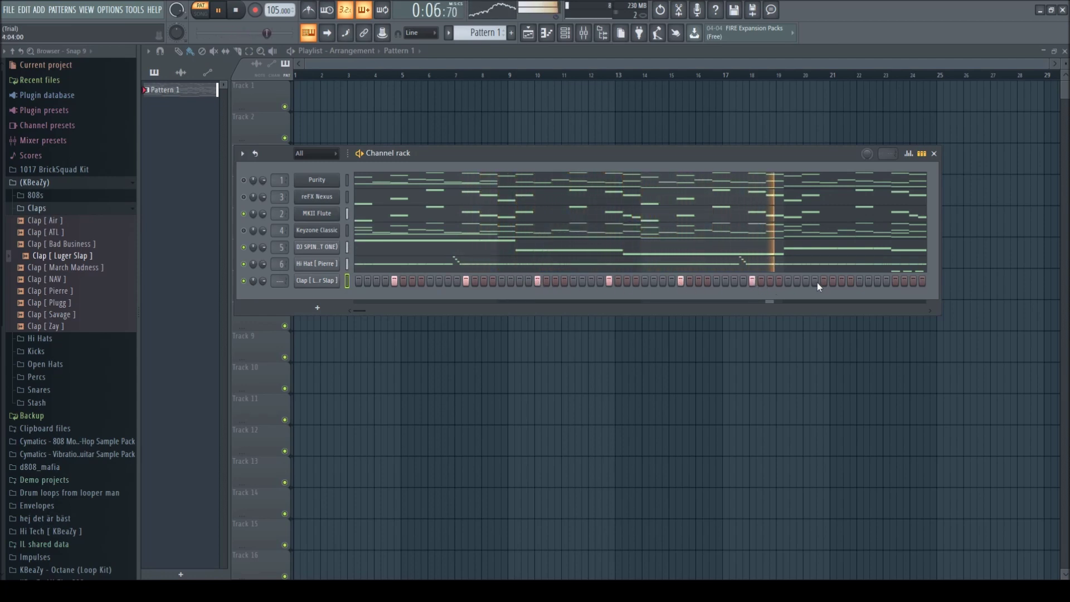
pyautogui.click(895, 282)
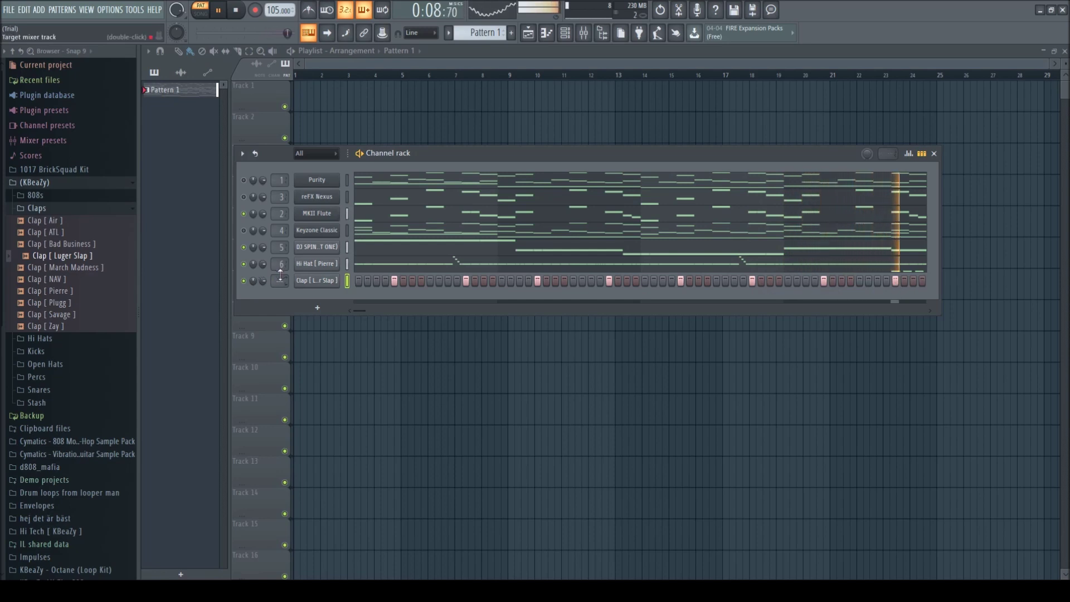
pyautogui.moveTo(280, 281); pyautogui.dragTo(280, 267)
# - From the Percs folder, add Snap [ P-Lo ] on step 7 of every bar, routed to mixer track 8, and load Chant [ Trap ]
pyautogui.click(66, 210)
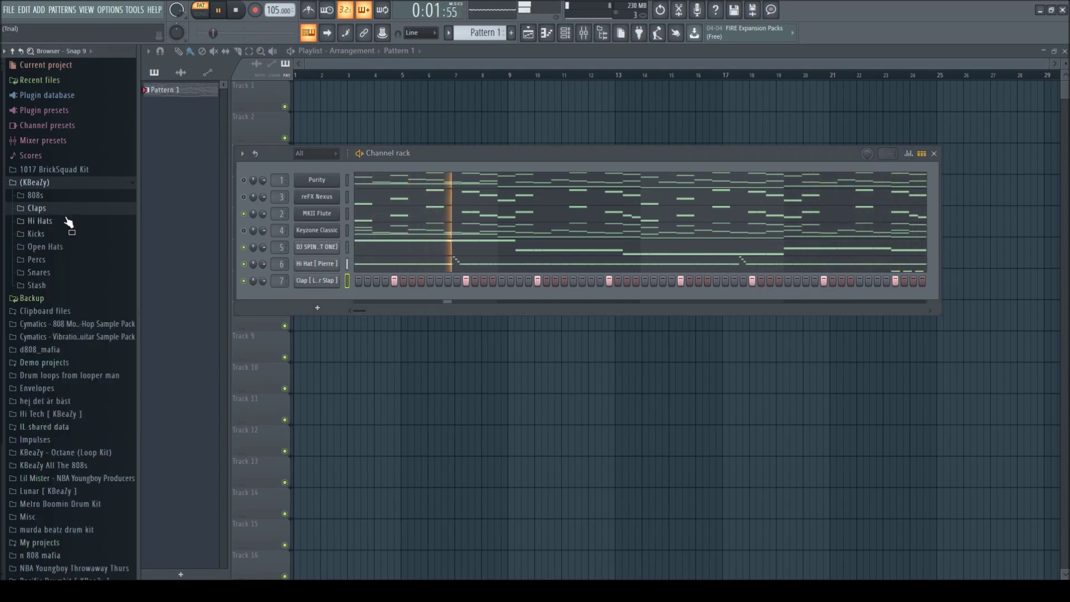
pyautogui.click(38, 259)
pyautogui.click(64, 284)
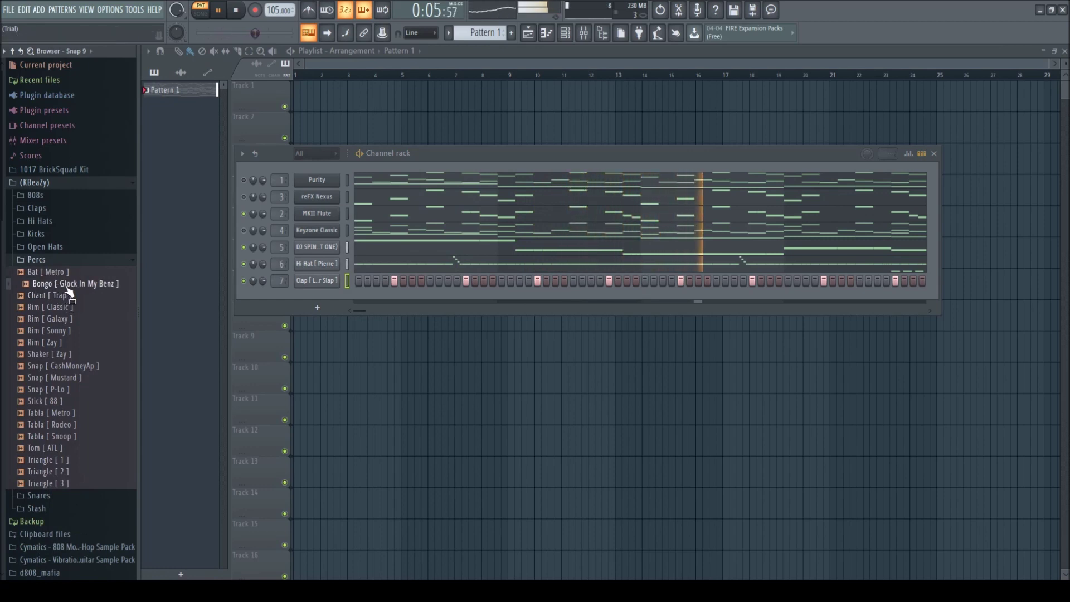
pyautogui.click(62, 389)
pyautogui.click(71, 401)
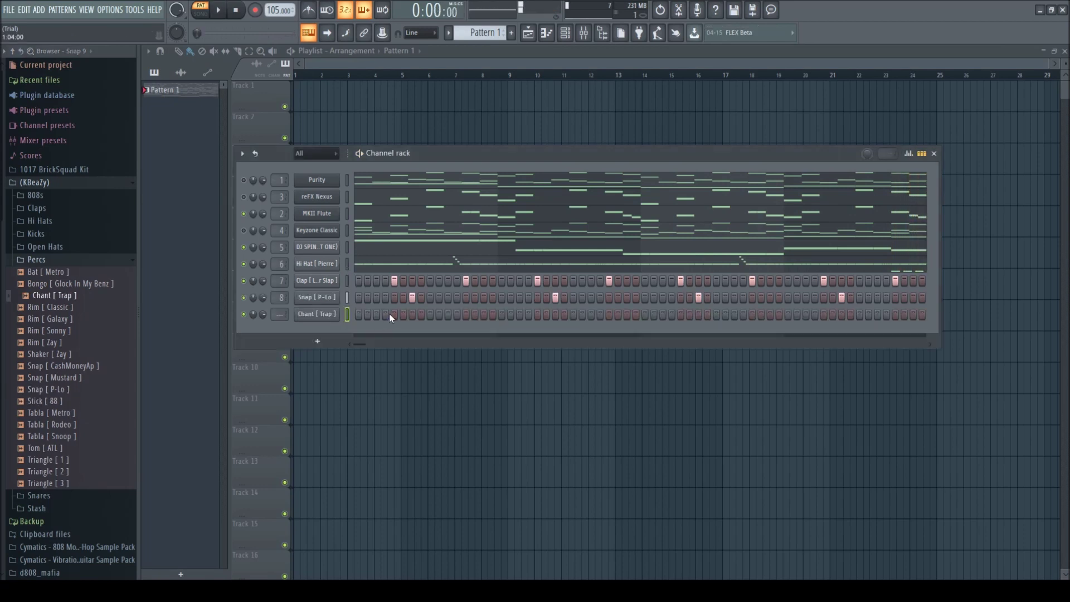
# - Place Chant [ Trap ] hits on step 3 of each of the four bars and route the channel to mixer track 9
pyautogui.click(377, 314)
pyautogui.press('space')
pyautogui.click(519, 314)
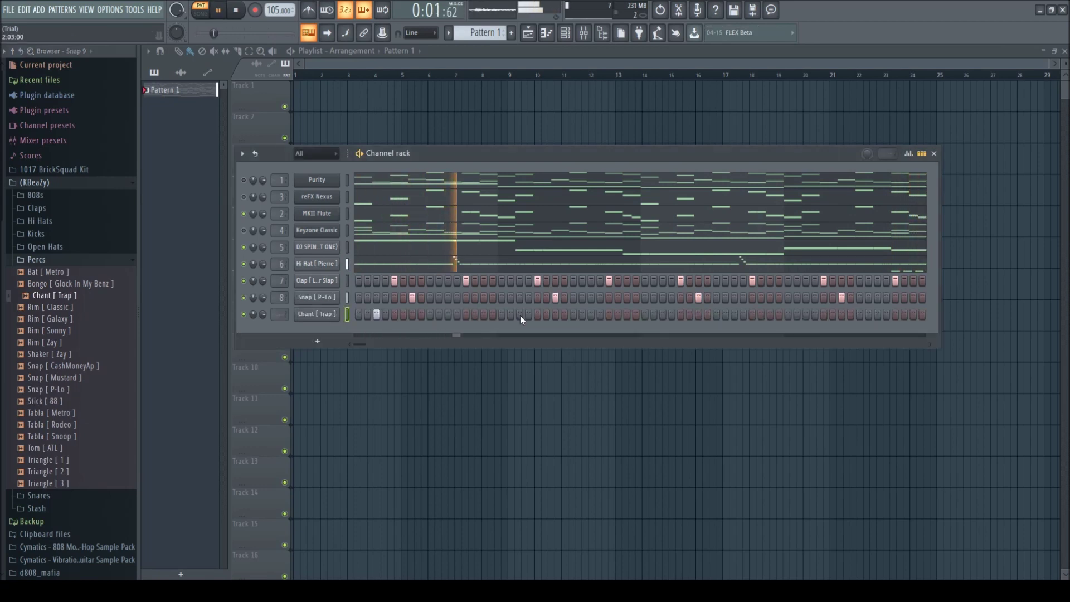
pyautogui.click(520, 314)
pyautogui.click(591, 314)
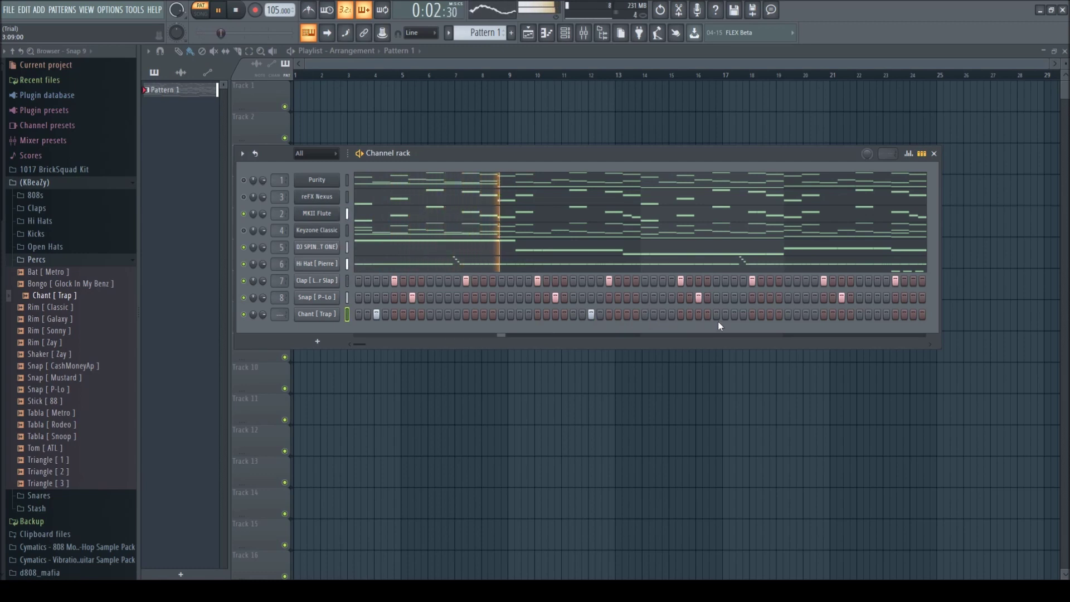
pyautogui.click(591, 314)
pyautogui.click(518, 316)
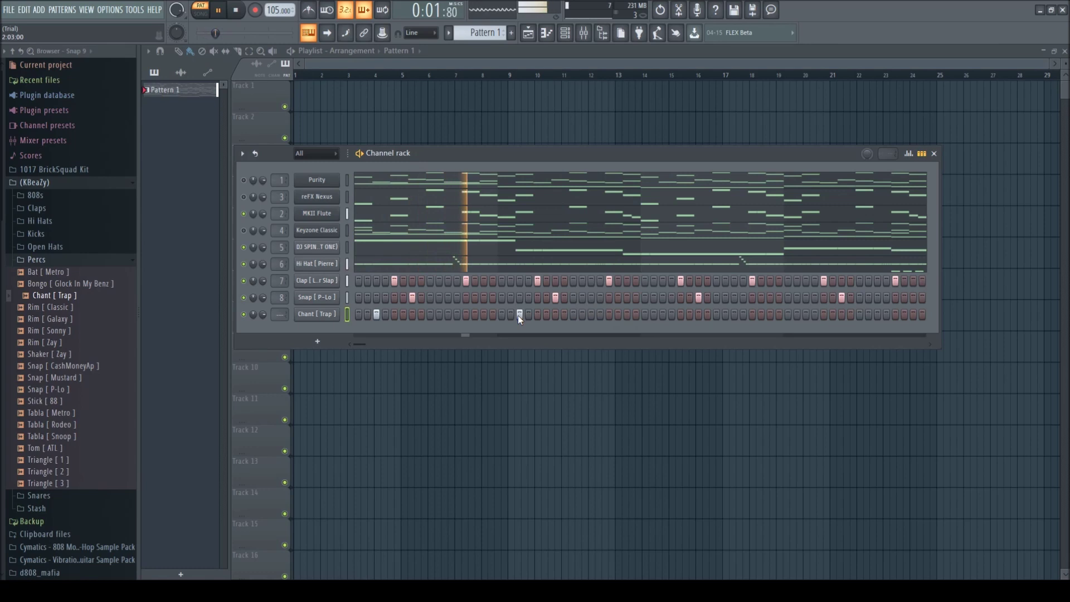
pyautogui.click(662, 315)
pyautogui.click(806, 314)
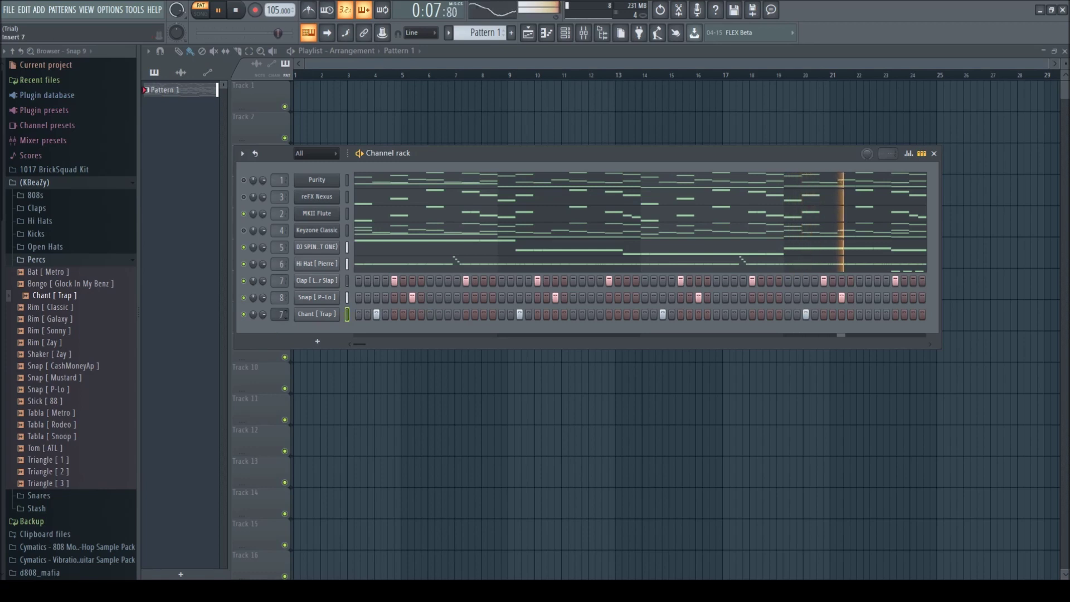
# - Load Open Hat [ DP ] from the Open Hats folder into a new channel and fill each 4 steps
pyautogui.click(83, 246)
pyautogui.moveTo(81, 294); pyautogui.dragTo(332, 329)
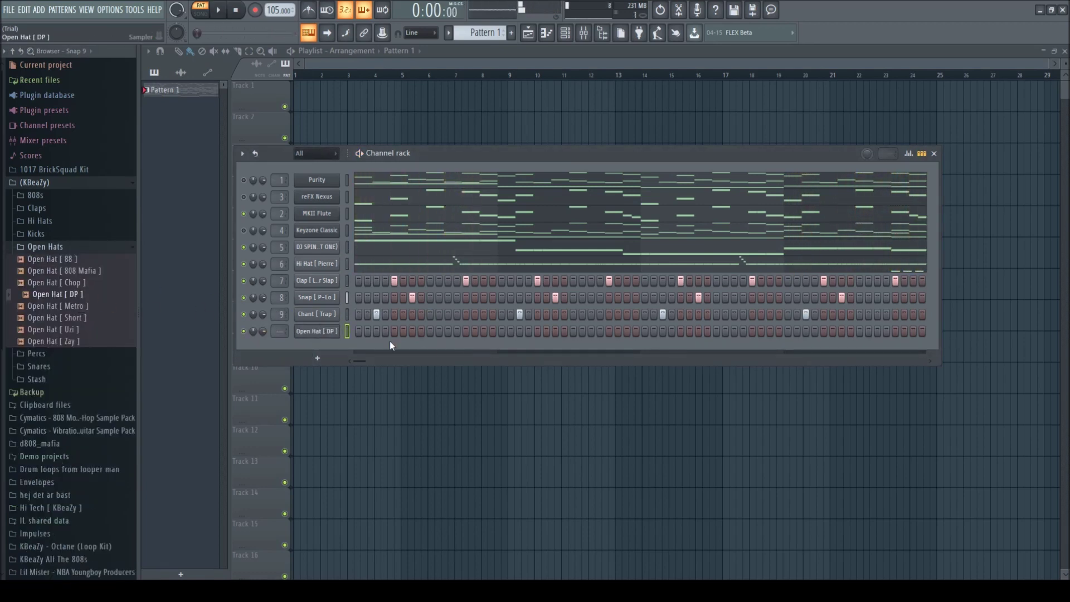
pyautogui.click(492, 376)
pyautogui.press('space')
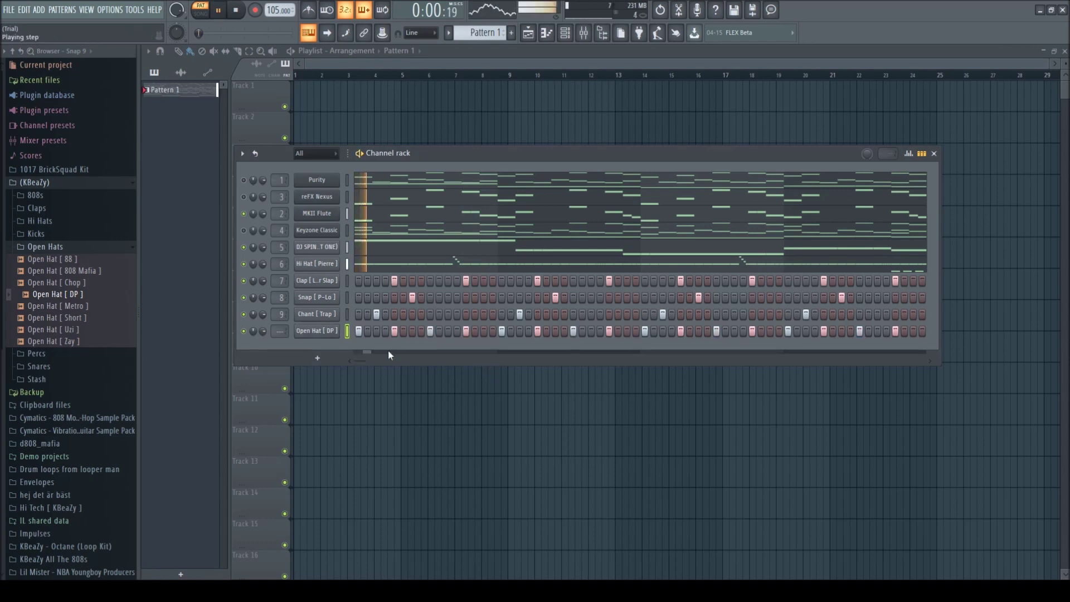
# - Try filling Open Hat [ DP ] on every eighth step against the beat
pyautogui.rightClick(319, 332)
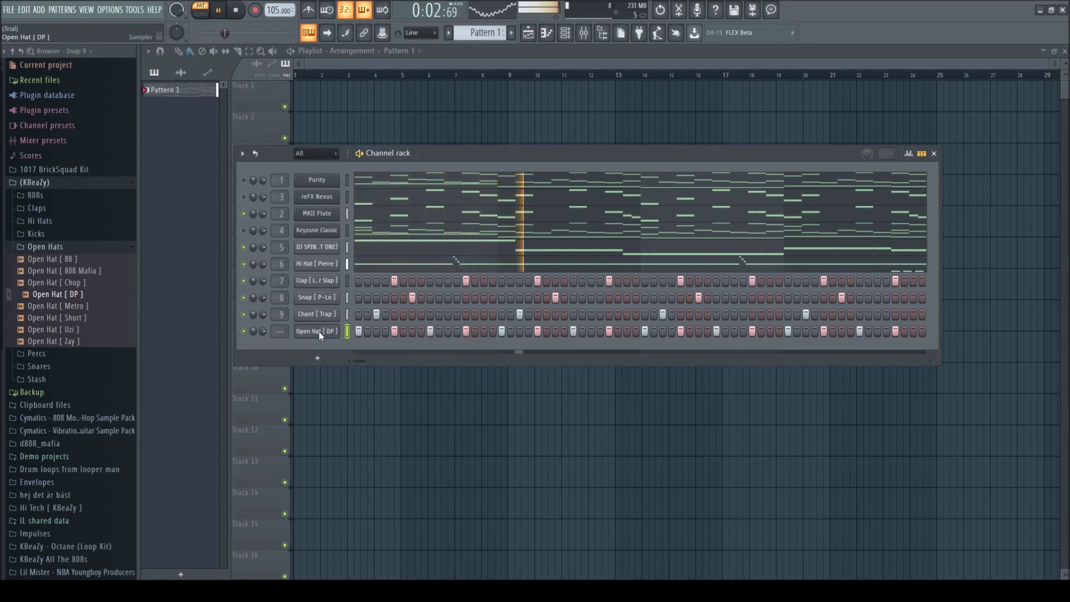
pyautogui.click(511, 389)
pyautogui.press('space')
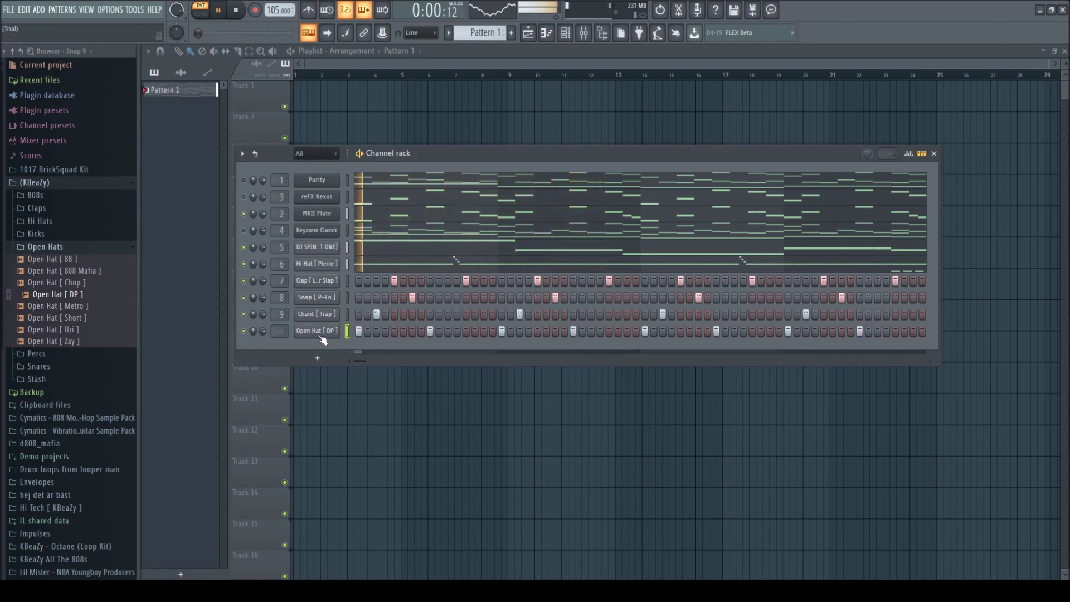
# - Refill Open Hat [ DP ] on every fourth step and load Bongo [ Glock In My Benz ] from the Percs folder into a new channel
pyautogui.click(106, 247)
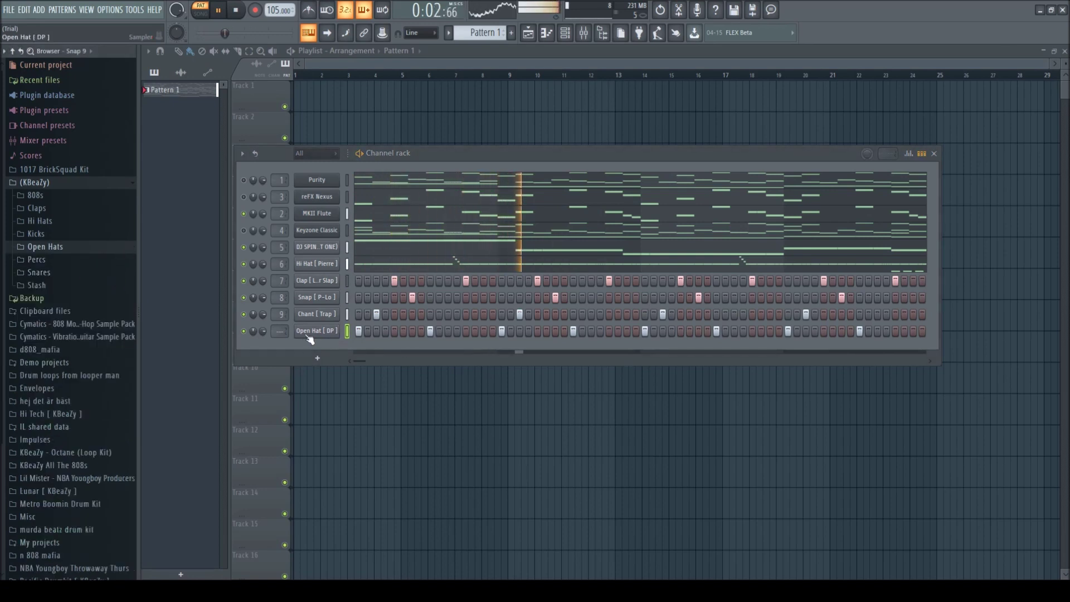
pyautogui.click(70, 261)
pyautogui.moveTo(71, 283); pyautogui.dragTo(319, 342)
pyautogui.press('space')
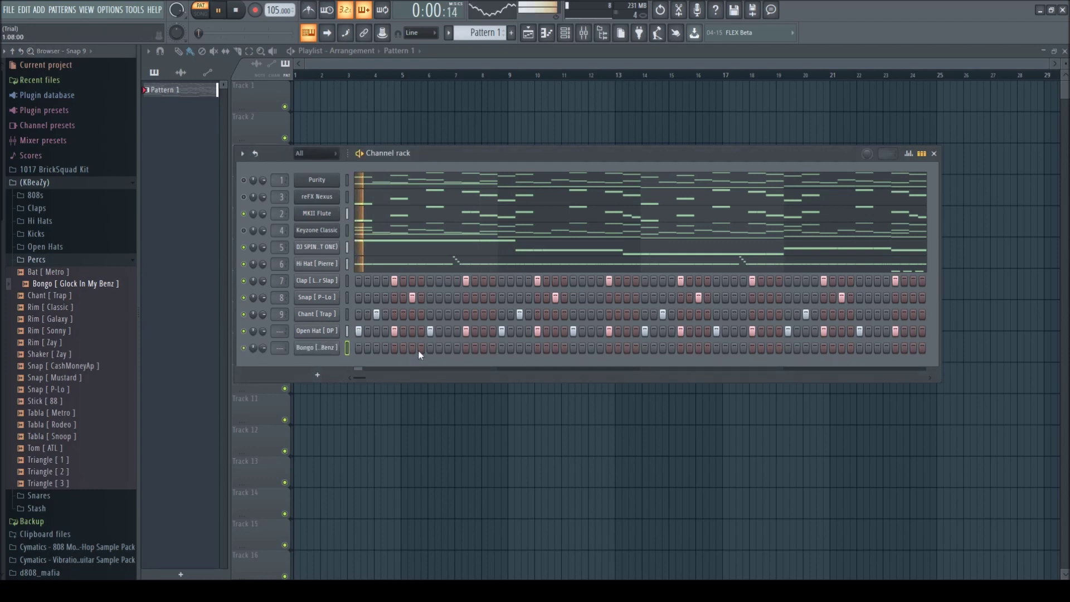
# - Try Bongo [ Glock In My Benz ] hits on steps 11, 15, 16 and 31 while the pattern plays
pyautogui.click(413, 348)
pyautogui.click(413, 348)
pyautogui.click(484, 348)
pyautogui.press('space')
pyautogui.press('space')
pyautogui.click(493, 347)
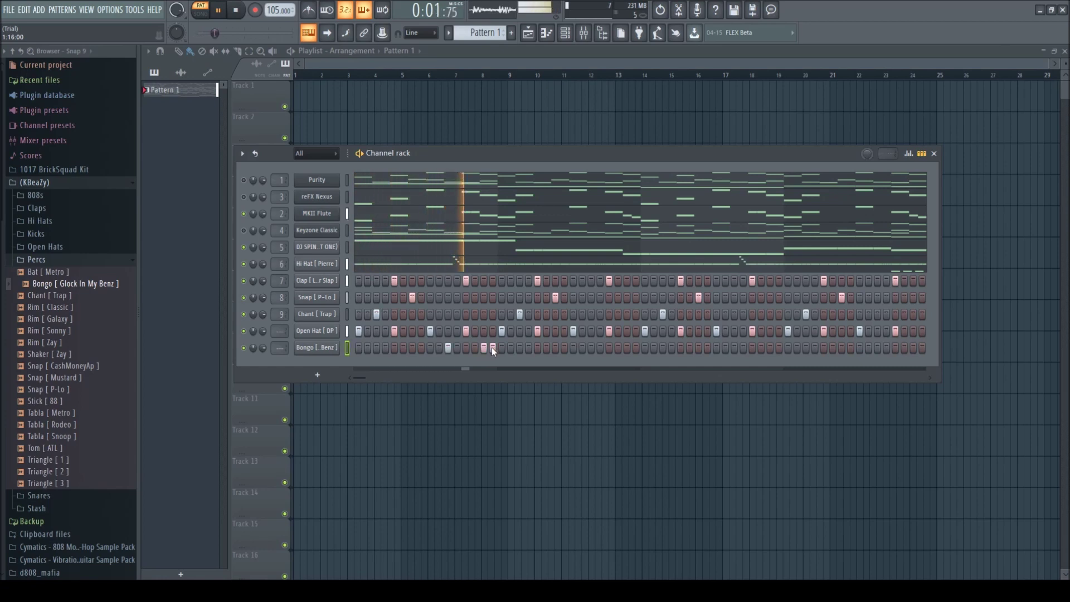
pyautogui.click(627, 348)
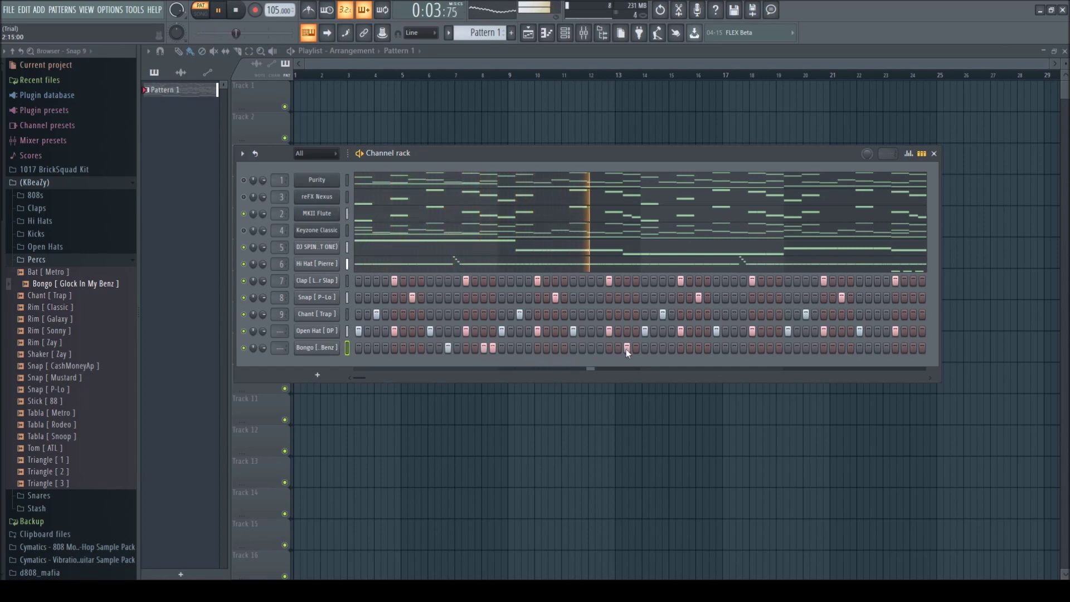
pyautogui.click(662, 348)
# - Clear all the trial hits from the Bongo [ Glock In My Benz ] channel
pyautogui.press('space')
pyautogui.rightClick(628, 348)
pyautogui.press('space')
pyautogui.rightClick(493, 349)
pyautogui.rightClick(484, 349)
pyautogui.press('space')
pyautogui.rightClick(448, 348)
# - Place Bongo [ Glock In My Benz ] hits on steps 8, 10, 27, 32 and 34
pyautogui.click(413, 347)
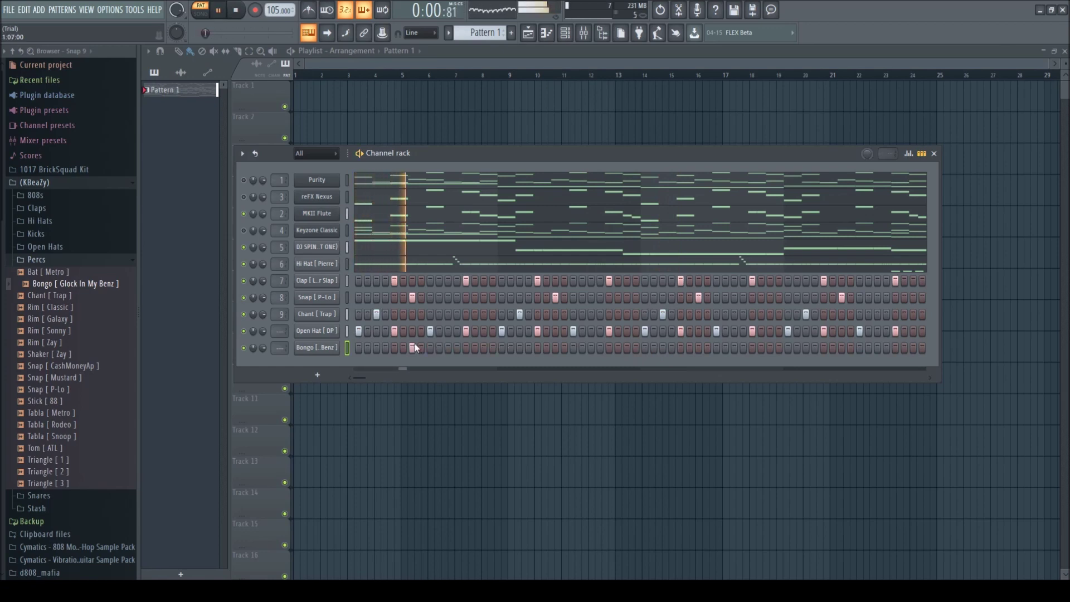
pyautogui.click(439, 348)
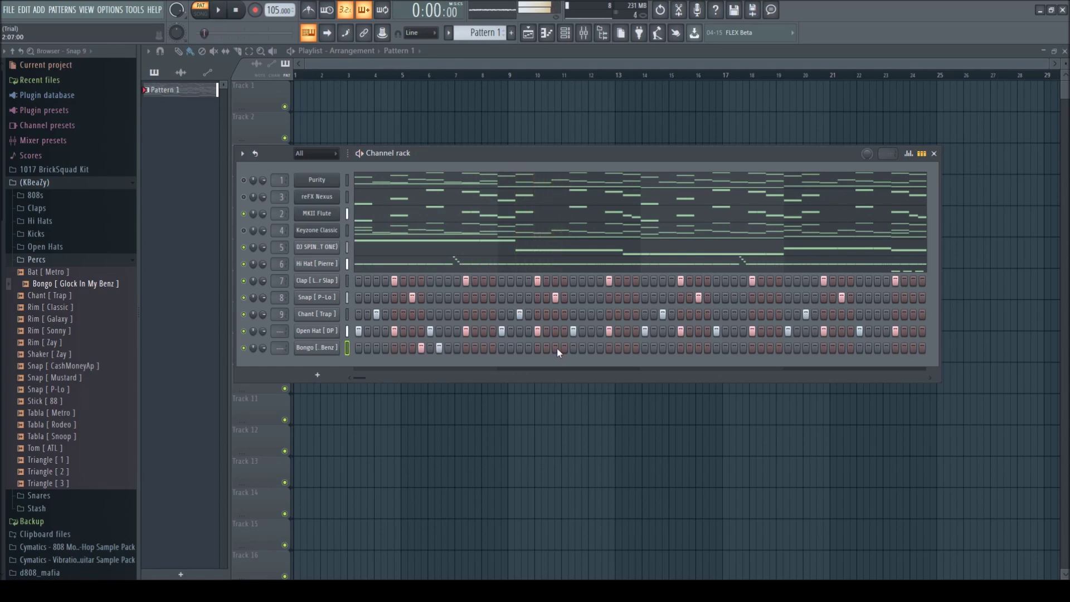
pyautogui.click(591, 348)
pyautogui.click(627, 348)
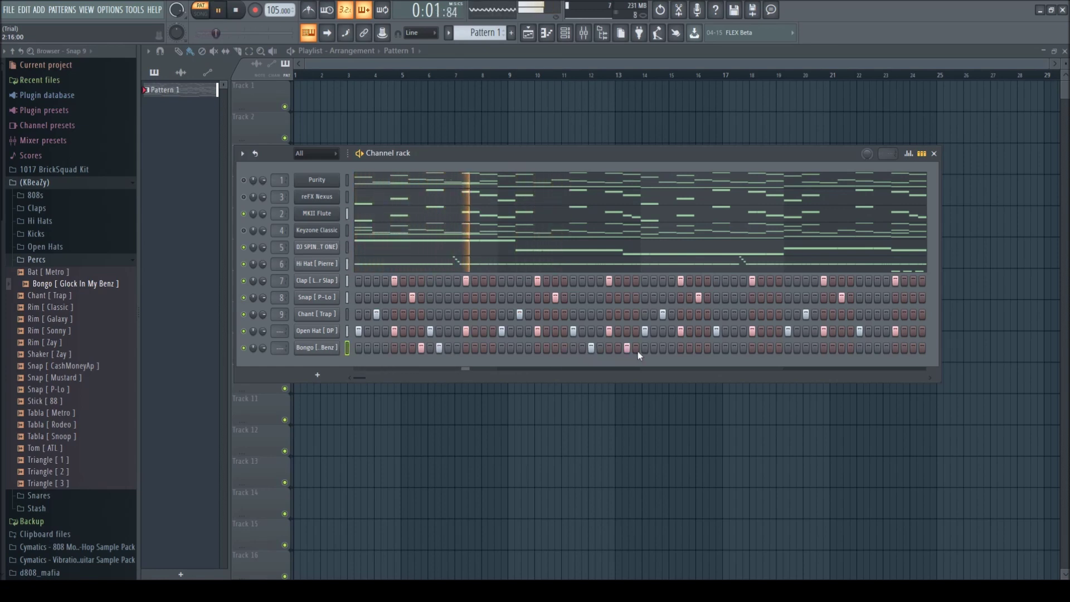
pyautogui.click(645, 347)
pyautogui.rightClick(645, 349)
pyautogui.rightClick(628, 347)
pyautogui.click(636, 347)
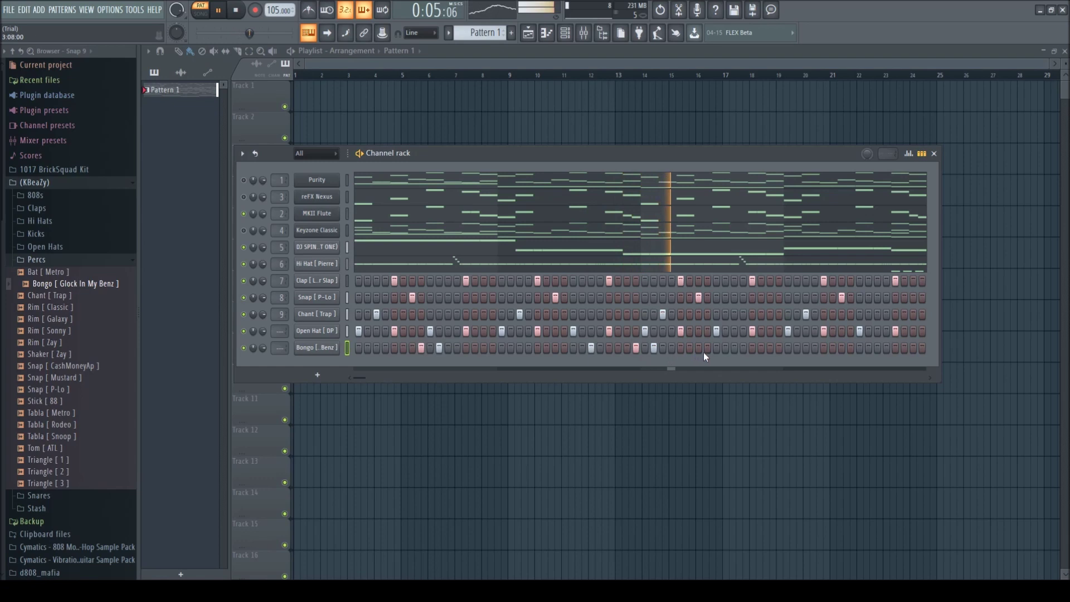
# - Add Bongo hits on steps 42, 43, 51, 56 and 58, and route Open Hat [ DP ] and Bongo to mixer tracks 10 and 11
pyautogui.click(725, 348)
pyautogui.click(734, 348)
pyautogui.click(806, 348)
pyautogui.click(878, 348)
pyautogui.press('space')
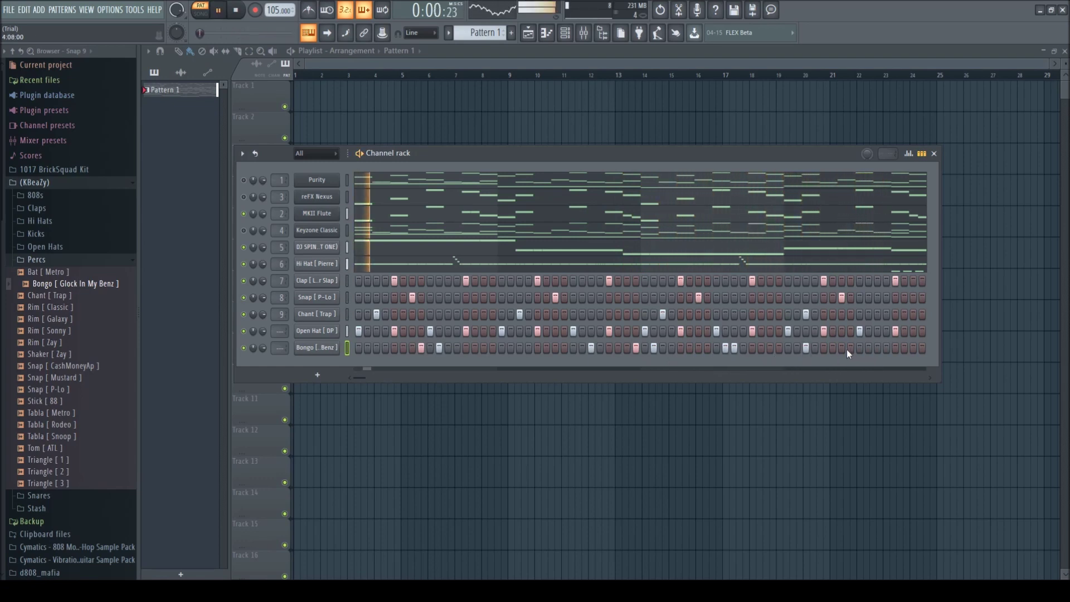
pyautogui.moveTo(280, 332); pyautogui.dragTo(280, 342)
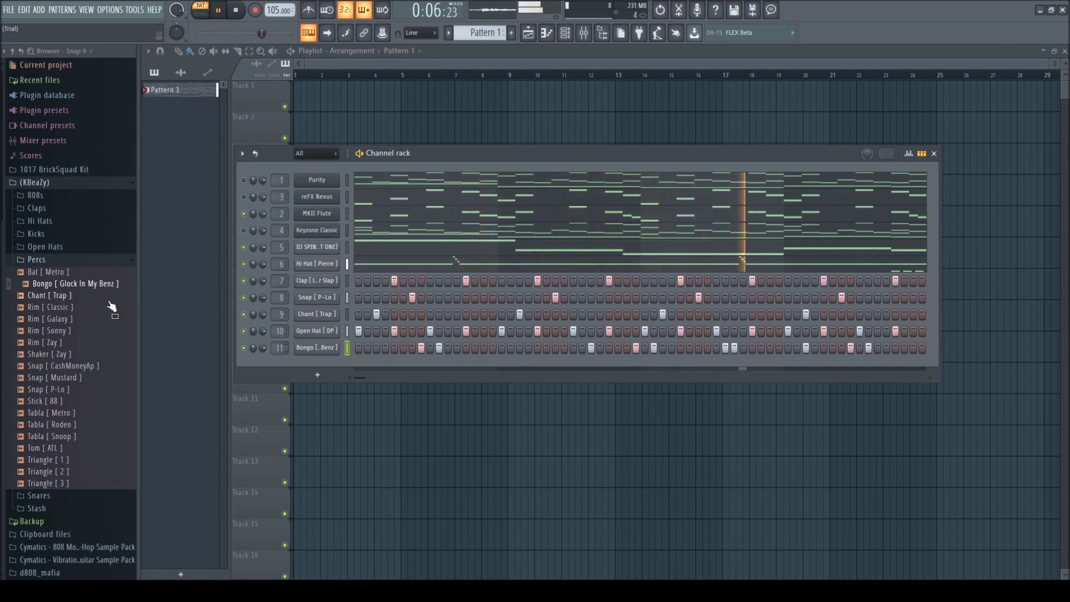
# - Try Kick [ fly ] from the Kicks folder of the Hi Tech [ KBeaZy ] kit
pyautogui.click(43, 259)
pyautogui.click(59, 184)
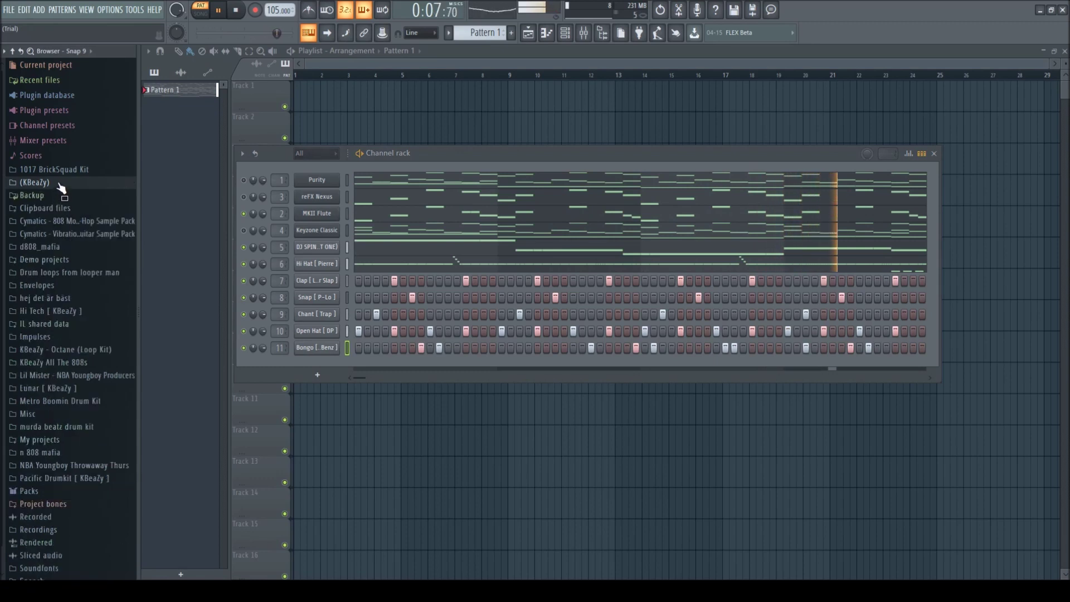
pyautogui.click(78, 312)
pyautogui.click(61, 363)
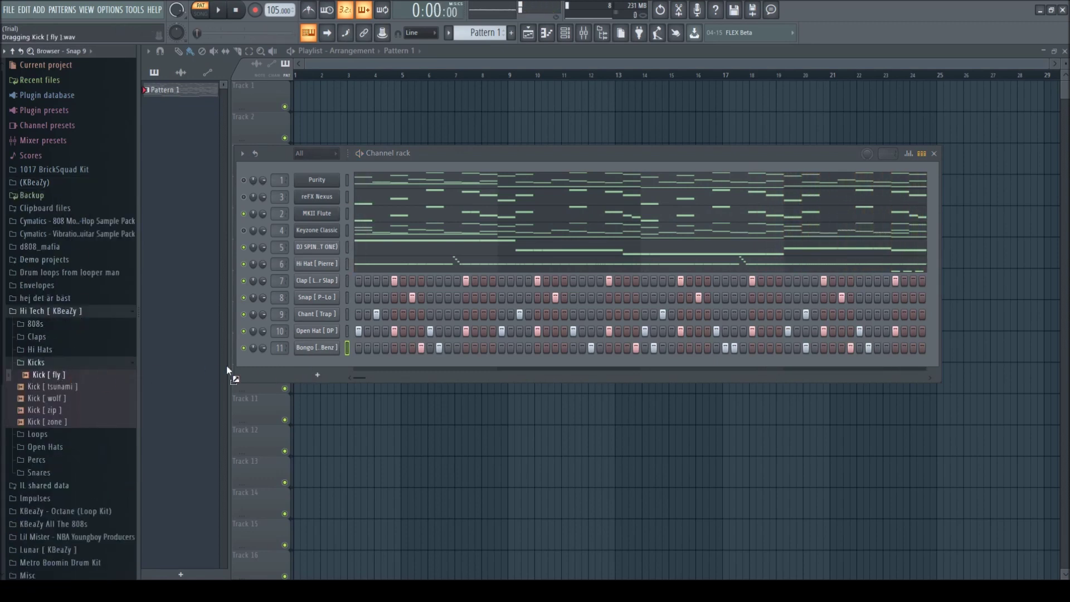
pyautogui.click(65, 311)
# - Load Kick [ bear ] from the Lunar [ KBeaZy ] Kicks folder into a new channel and audition it with a hit on step 1
pyautogui.click(64, 389)
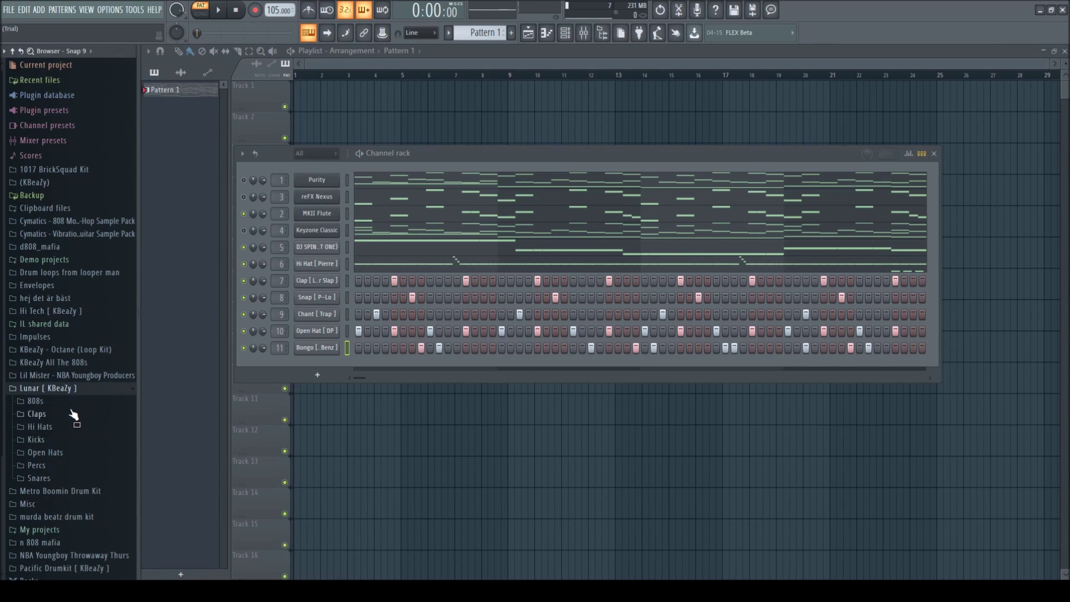
pyautogui.click(60, 439)
pyautogui.click(61, 453)
pyautogui.moveTo(286, 373); pyautogui.dragTo(287, 374)
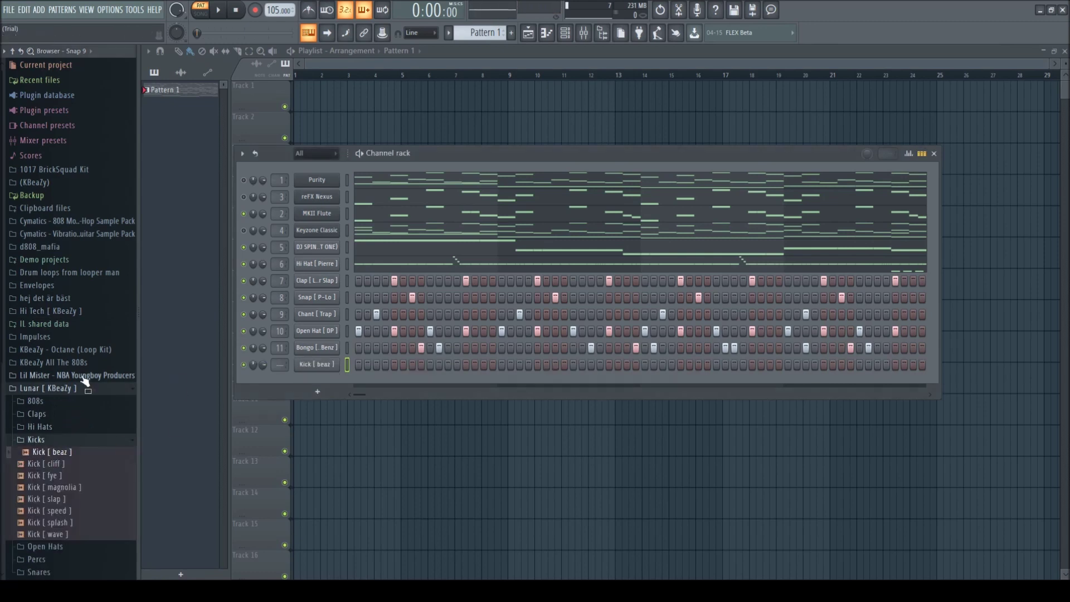
pyautogui.press('space')
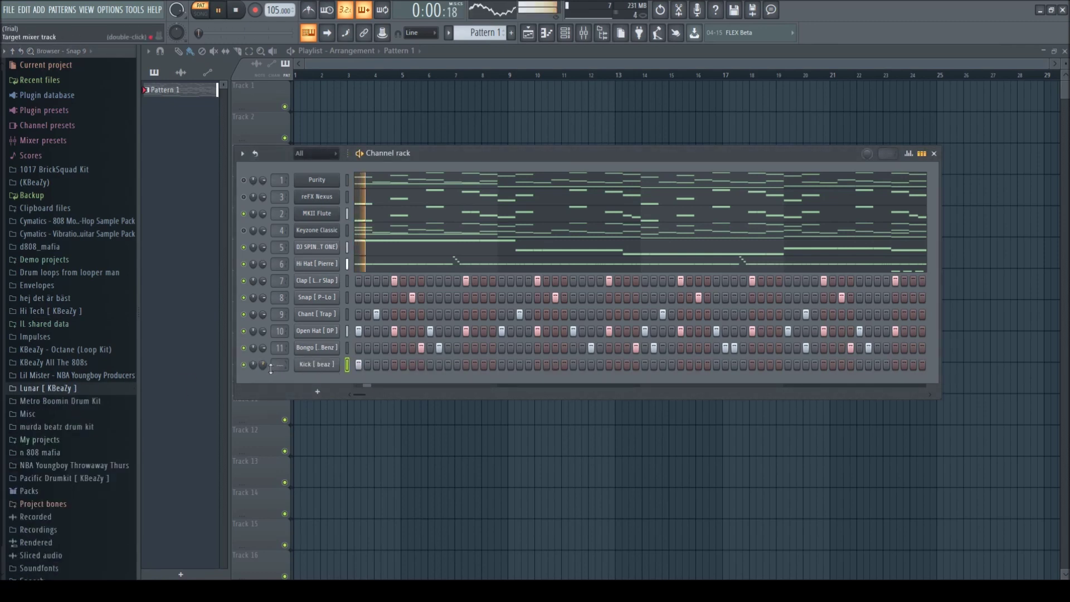
# - Copy the DJ SPINZ 808 notes into the Kick [ bear ] channel so the kick follows the 808 pattern
pyautogui.press('space')
pyautogui.press('space')
pyautogui.press('space')
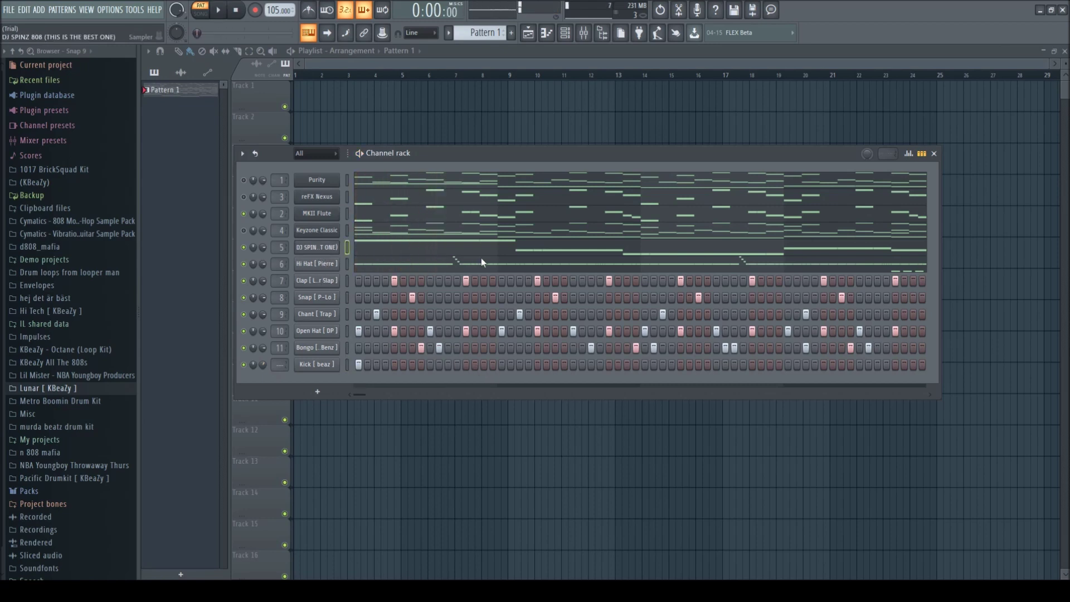
pyautogui.click(319, 367)
pyautogui.hotkey('ctrl', 'v')
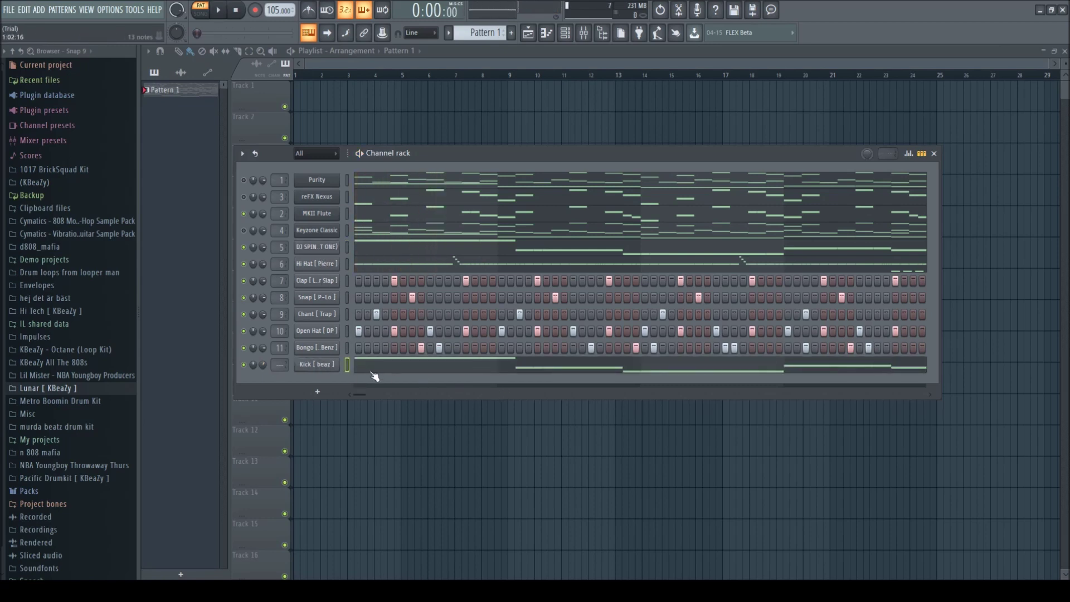
# - Move all the copied Kick [ beaz ] notes onto C5 in the piano roll and play the pattern
pyautogui.click(375, 368)
pyautogui.hotkey('ctrl', 'a')
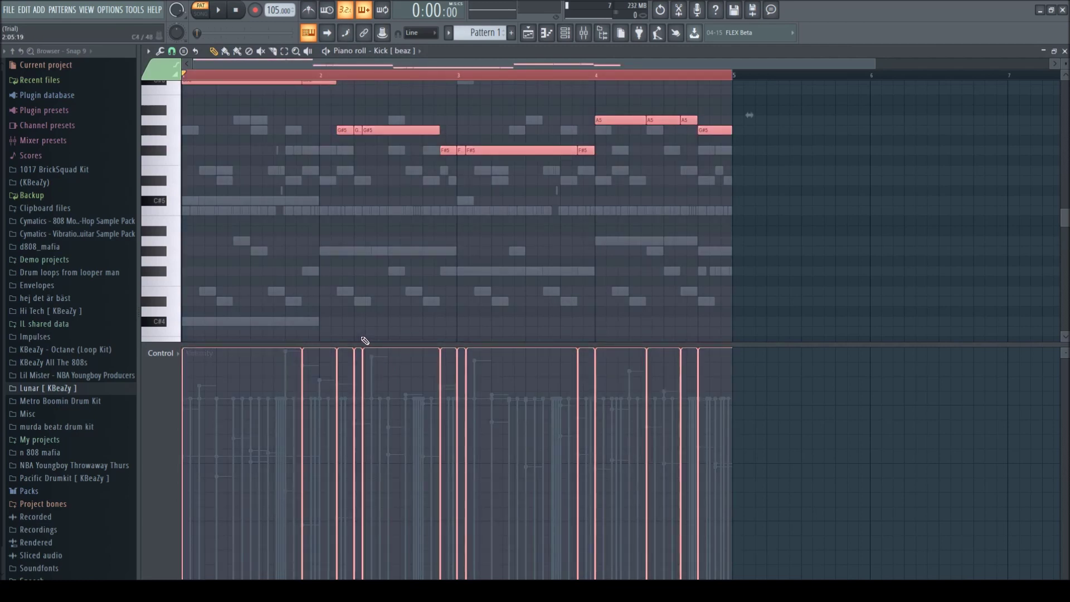
pyautogui.hotkey('shift', 'c')
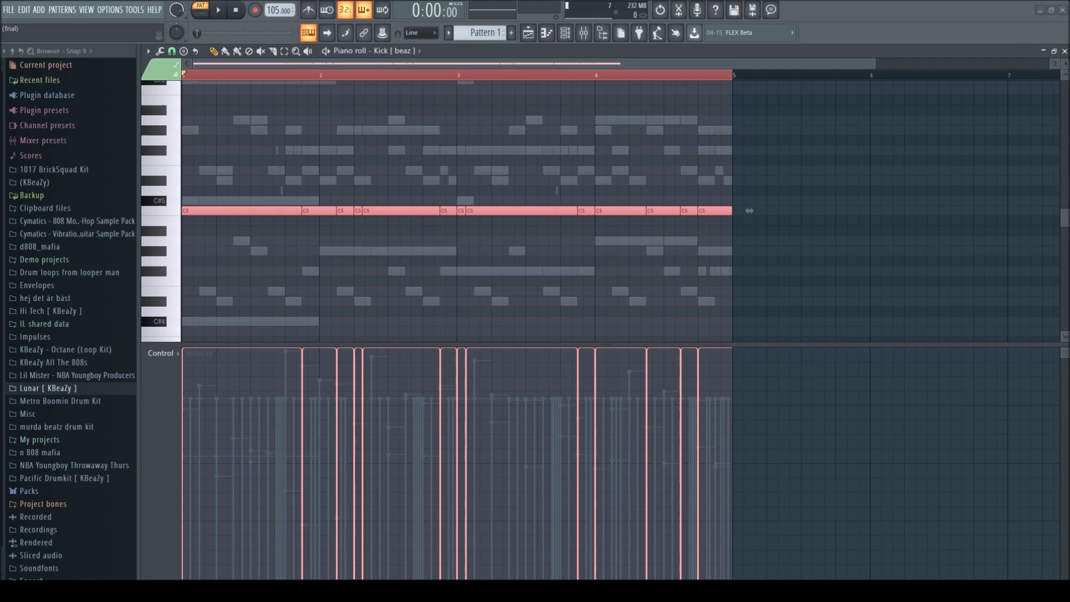
pyautogui.hotkey('ctrl', 'z')
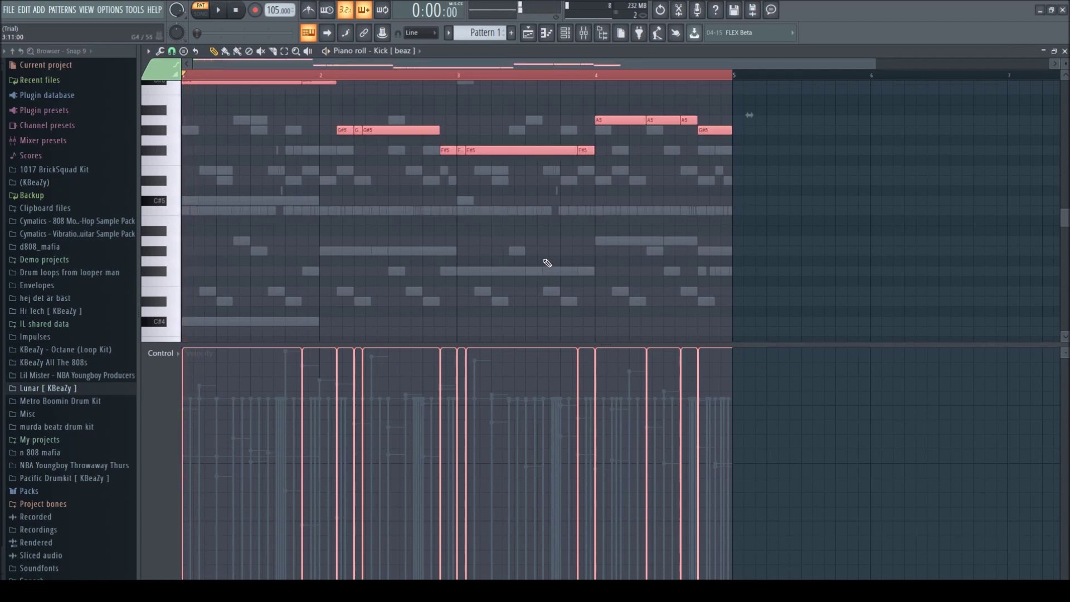
pyautogui.hotkey('ctrl', 'z')
pyautogui.press('space')
pyautogui.keyDown('ctrl'); pyautogui.click(502, 302); pyautogui.keyUp('ctrl')
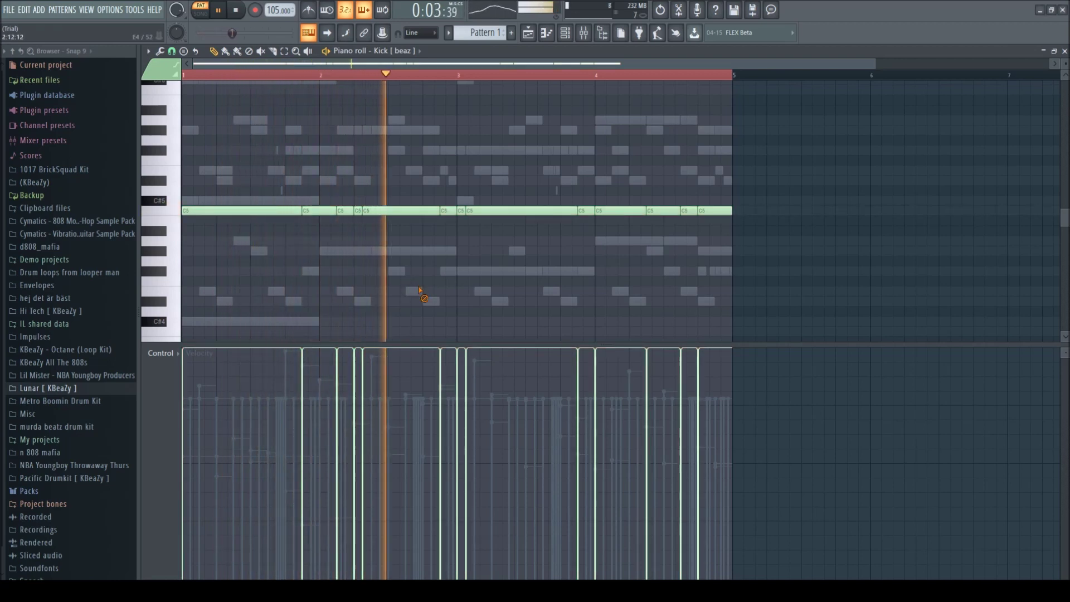
# - Split the kick note just before bar 3 into two equal hits and return to the channel rack
pyautogui.keyDown('ctrl'); pyautogui.click(448, 213); pyautogui.keyUp('ctrl')
pyautogui.hotkey('ctrl', 'u')
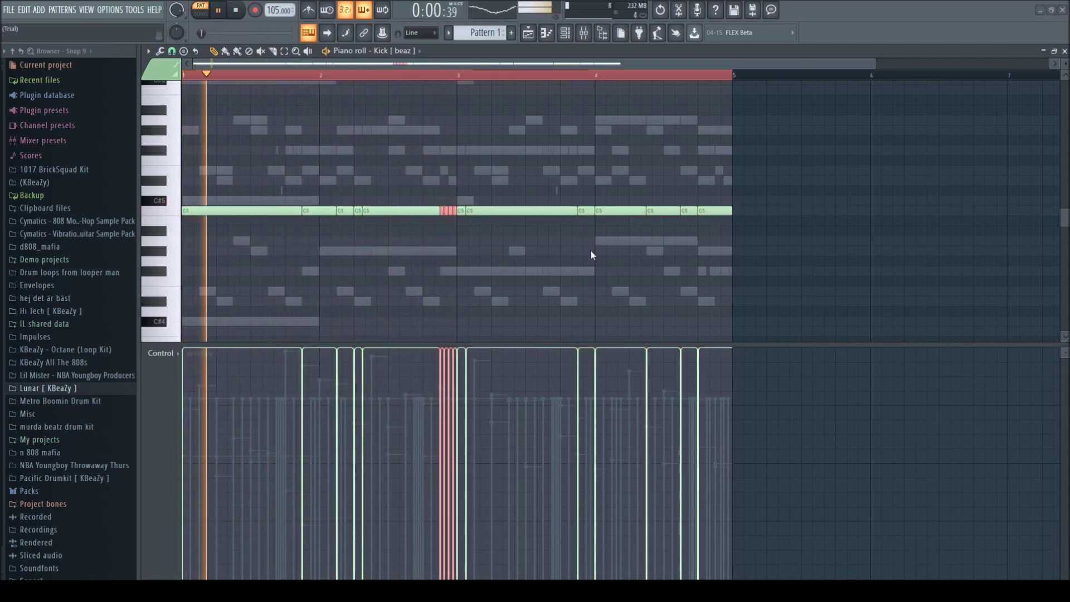
pyautogui.scroll(1, 510, 266)
pyautogui.rightClick(506, 294)
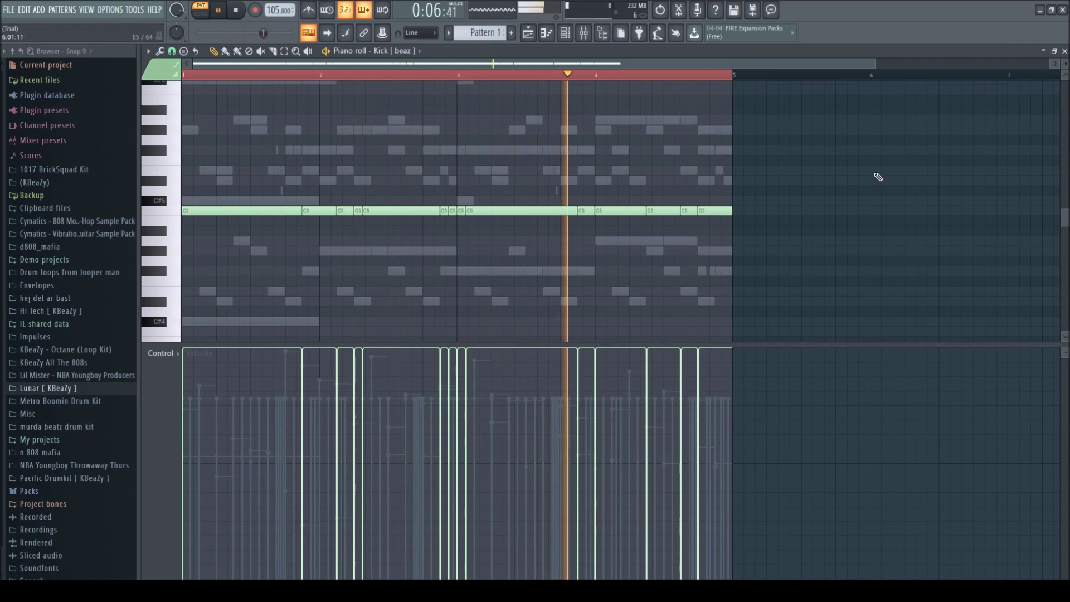
pyautogui.click(1065, 52)
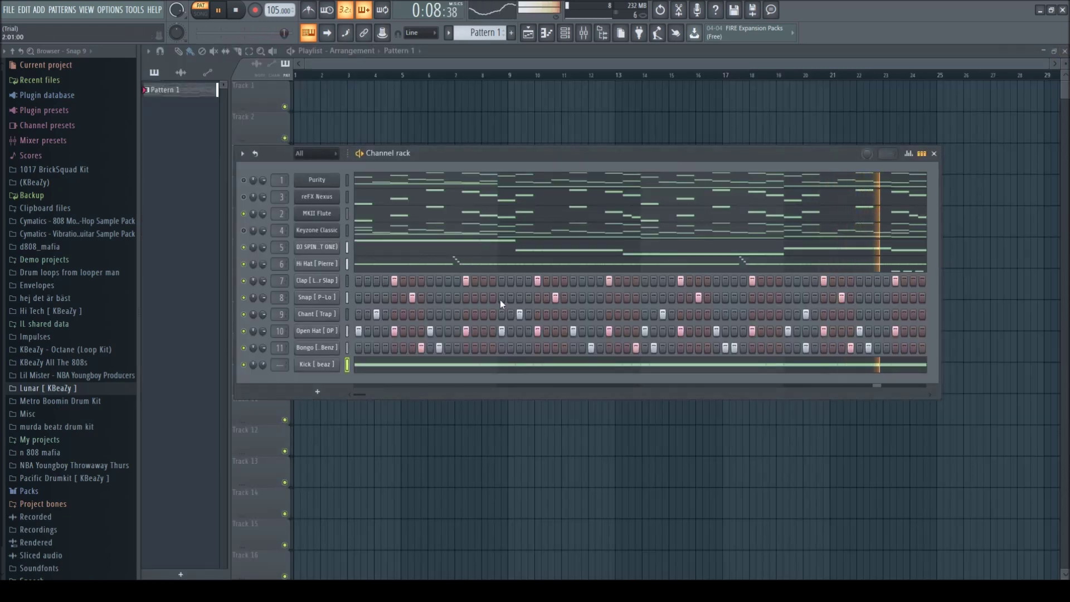
# - Shorten every Kick [ beaz ] note to a brief hit so the channel uses plain steps, and play it back
pyautogui.click(384, 368)
pyautogui.press('space')
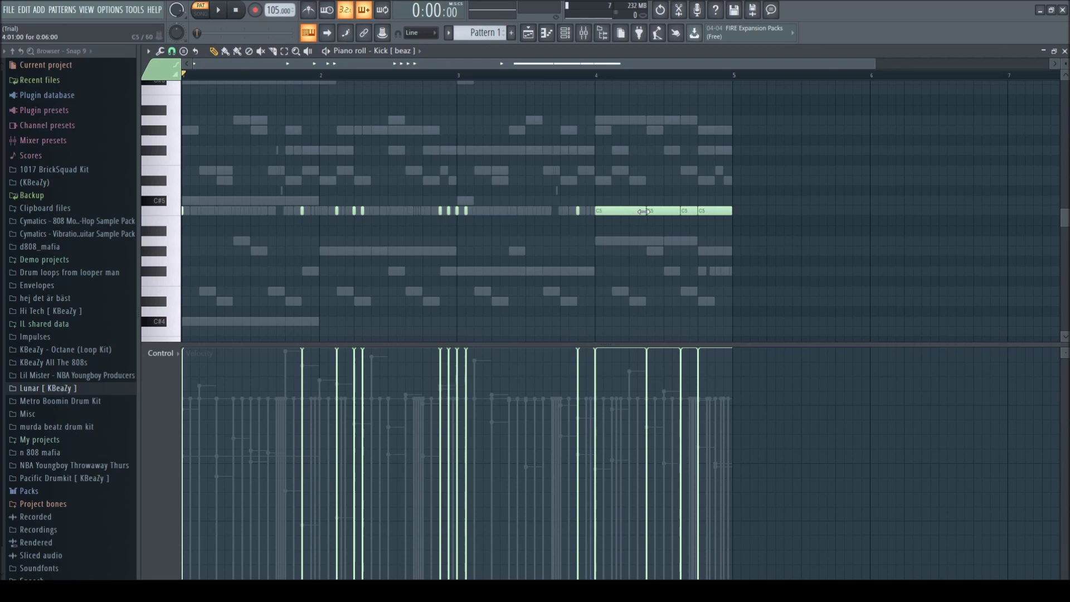
pyautogui.press('space')
pyautogui.moveTo(679, 212)
pyautogui.mouseDown()
pyautogui.moveTo(649, 211)
pyautogui.moveTo(683, 211)
pyautogui.mouseUp()
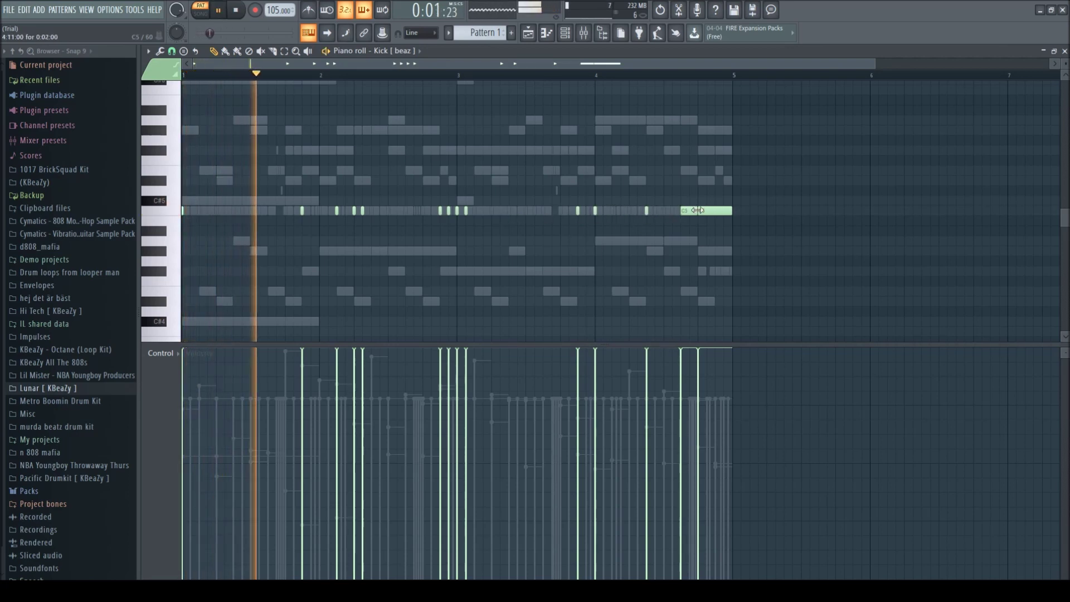
pyautogui.press('F7')
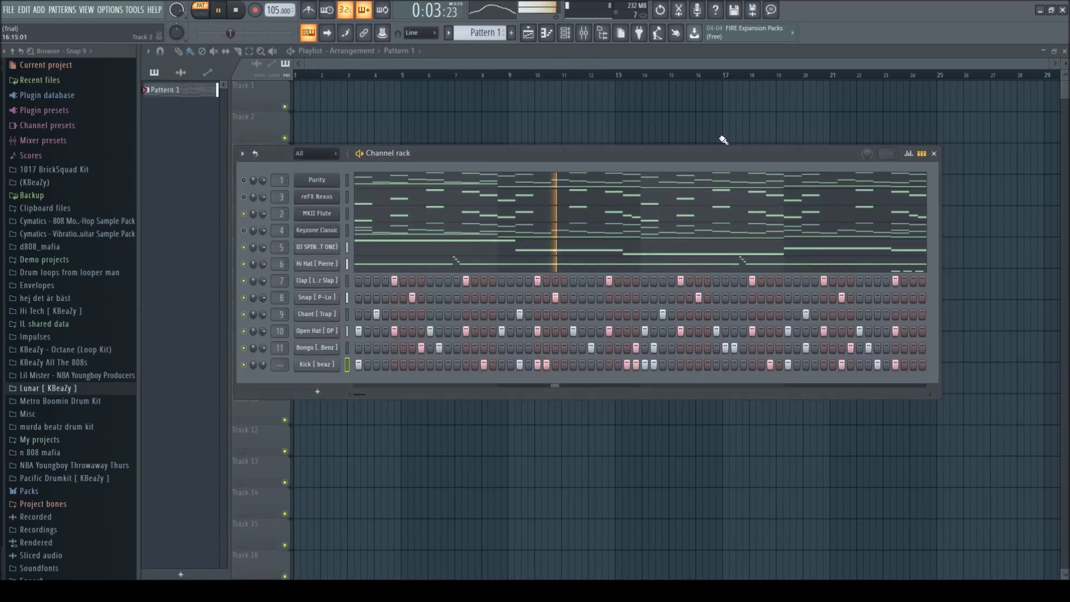
# - Unmute Keyzone Classic, Purity and reFX Nexus, and lower the level of mixer track 4 slightly
pyautogui.click(246, 231)
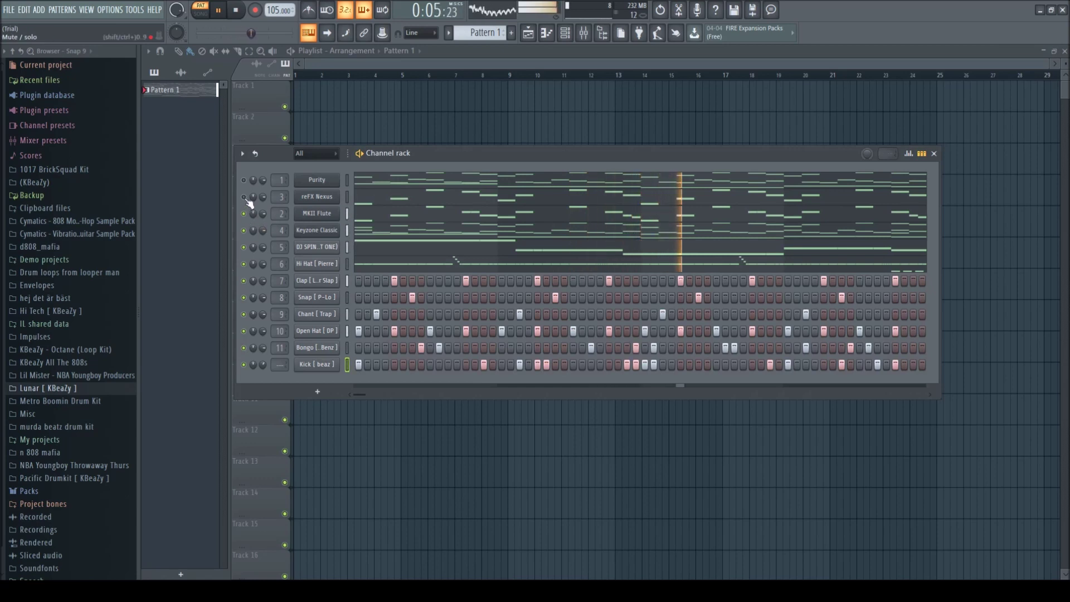
pyautogui.press('F9')
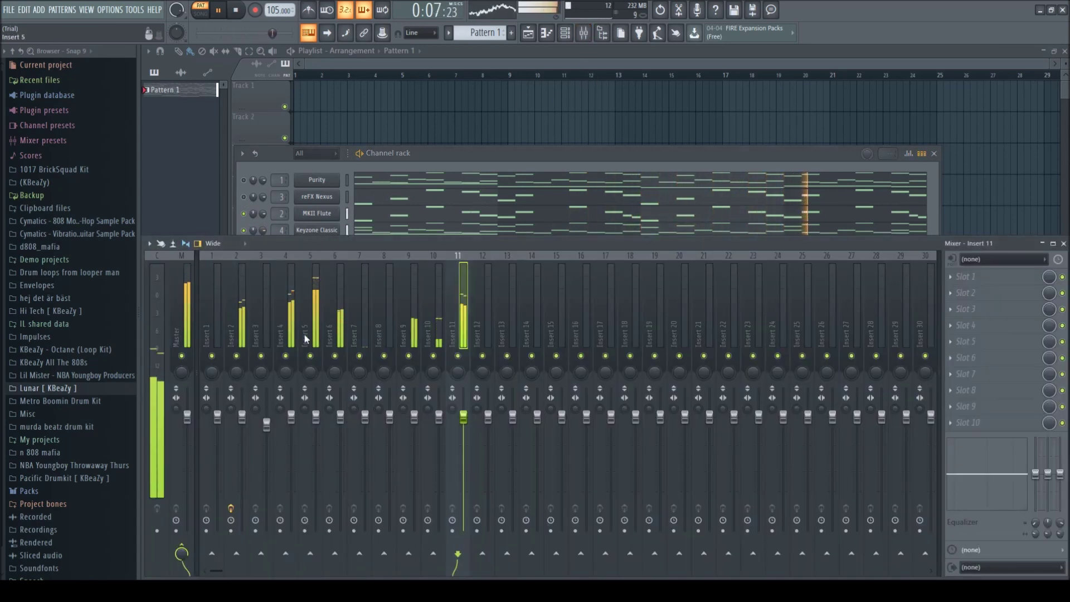
pyautogui.moveTo(290, 420)
pyautogui.mouseDown()
pyautogui.moveTo(290, 439)
pyautogui.moveTo(291, 424)
pyautogui.mouseUp()
pyautogui.click(244, 180)
pyautogui.click(218, 313)
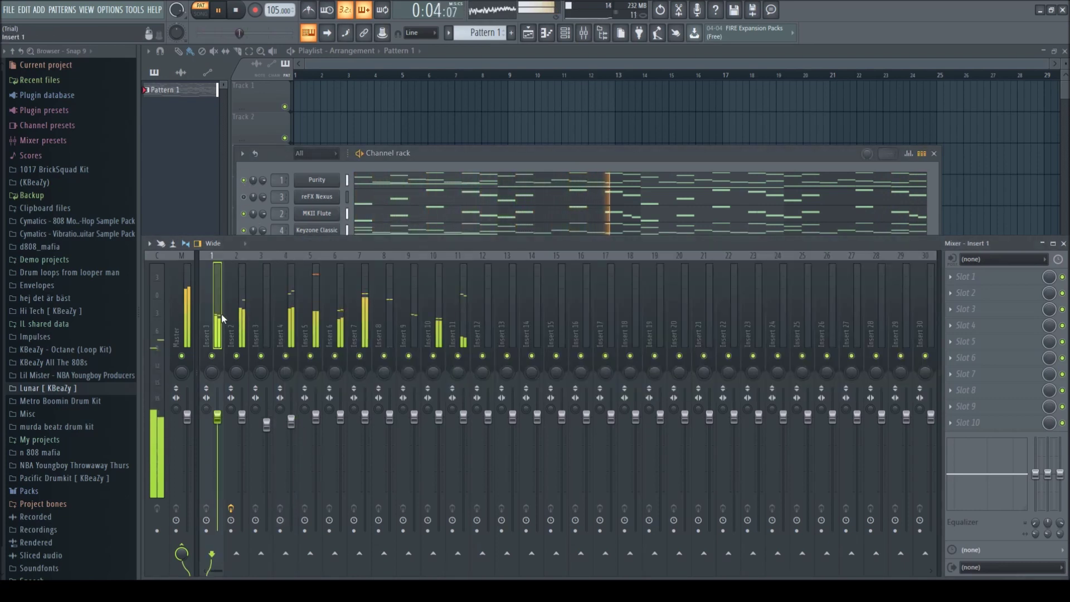
pyautogui.click(244, 197)
# - Solo mixer tracks 1 to 4 to hear only the melody layers
pyautogui.rightClick(211, 356)
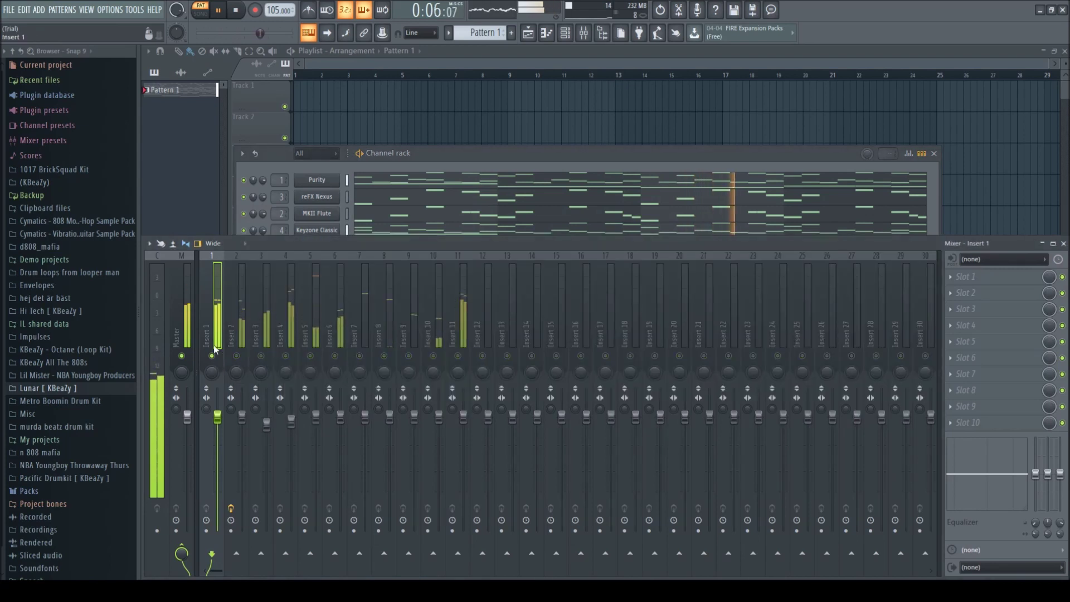
pyautogui.click(237, 355)
pyautogui.click(261, 356)
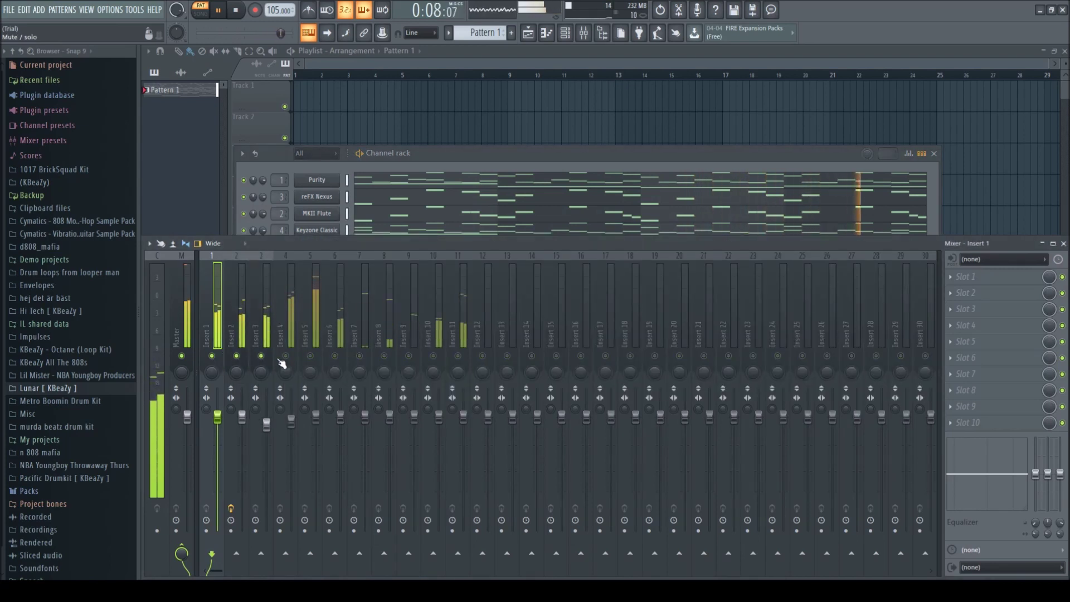
pyautogui.click(286, 356)
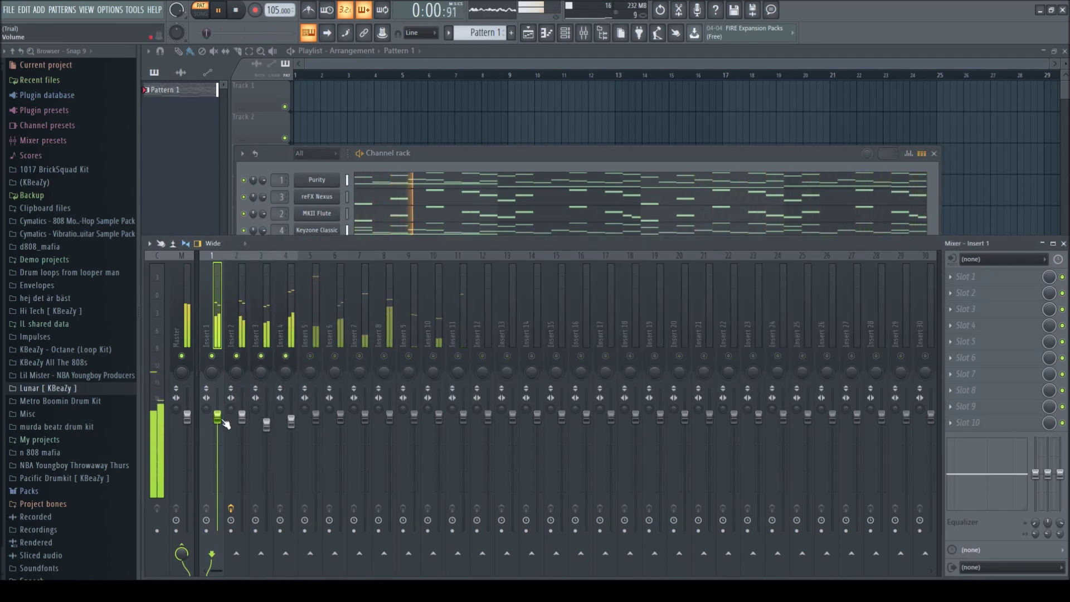
# - Transpose all the Purity notes up one octave, comparing octaves during playback
pyautogui.click(456, 149)
pyautogui.press('space')
pyautogui.click(449, 179)
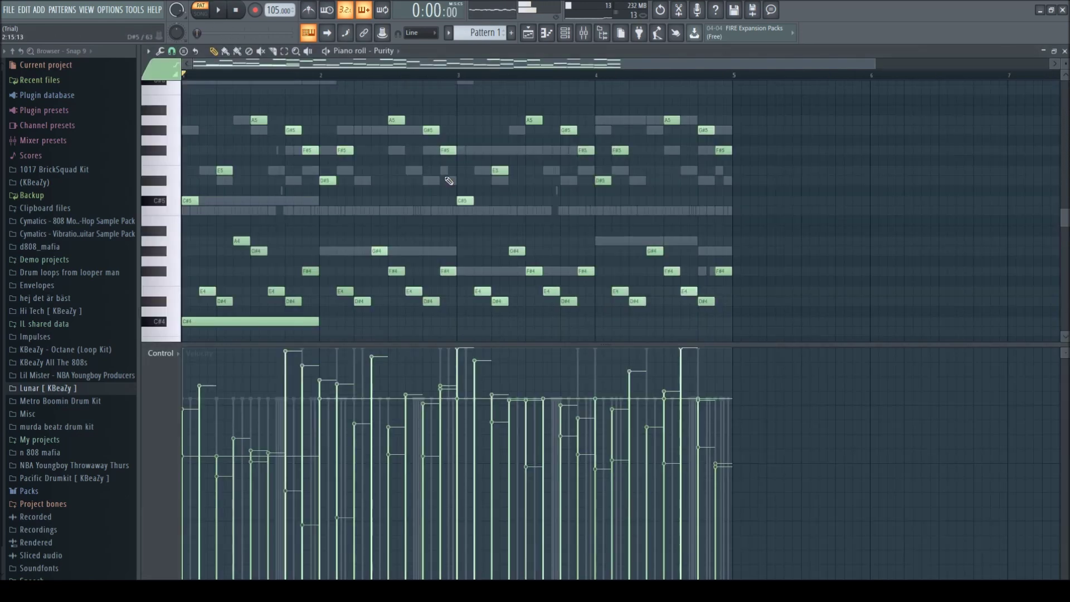
pyautogui.press('space')
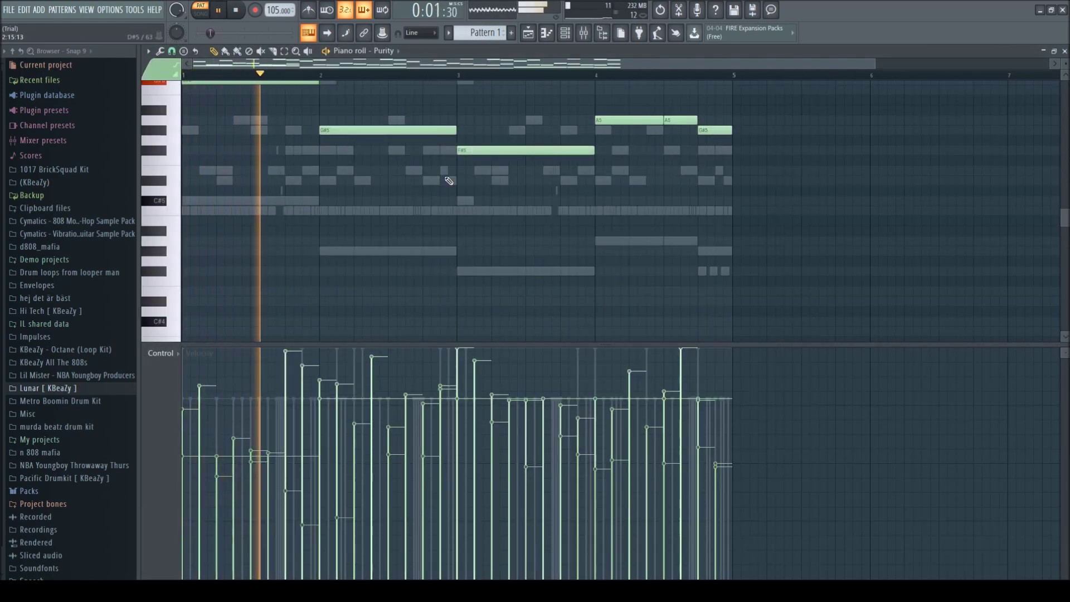
pyautogui.press('space')
pyautogui.press('space')
pyautogui.press('space')
pyautogui.press('Down')
pyautogui.press('space')
pyautogui.click(1065, 51)
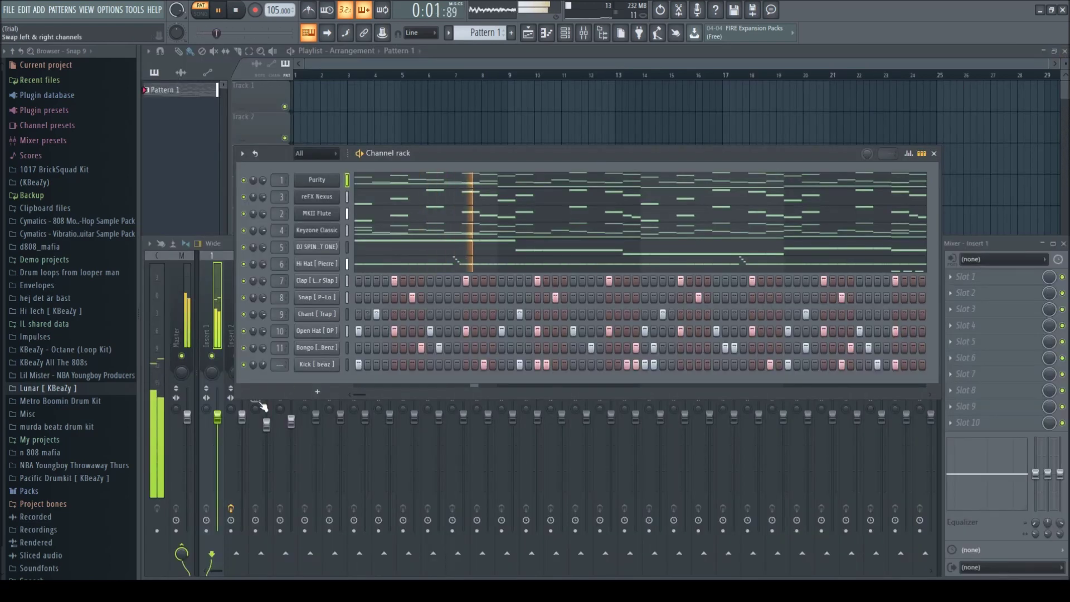
# - Lower the level of mixer track 1 and bring back the full mix
pyautogui.moveTo(221, 427); pyautogui.dragTo(220, 452)
pyautogui.rightClick(212, 355)
pyautogui.rightClick(212, 357)
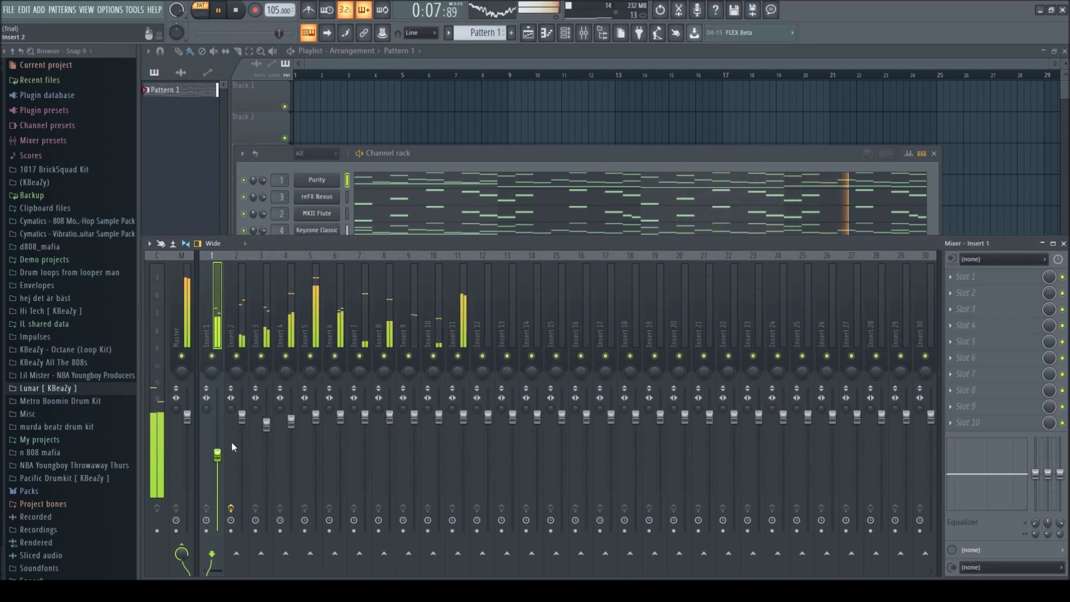
# - Check mixer track 2 in solo, then solo mixer track 3 and lower its level
pyautogui.click(321, 317)
pyautogui.click(243, 332)
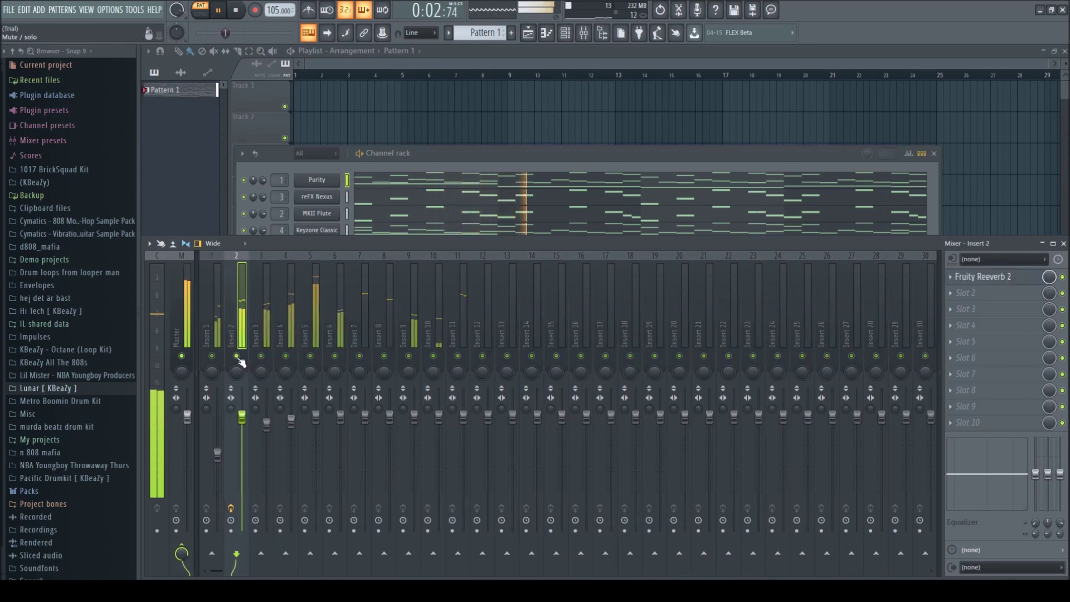
pyautogui.rightClick(261, 355)
pyautogui.moveTo(267, 425); pyautogui.dragTo(267, 441)
# - Add Fruity parametric EQ 2 to mixer track 4 and roll off the low frequencies with a low-cut curve
pyautogui.click(286, 355)
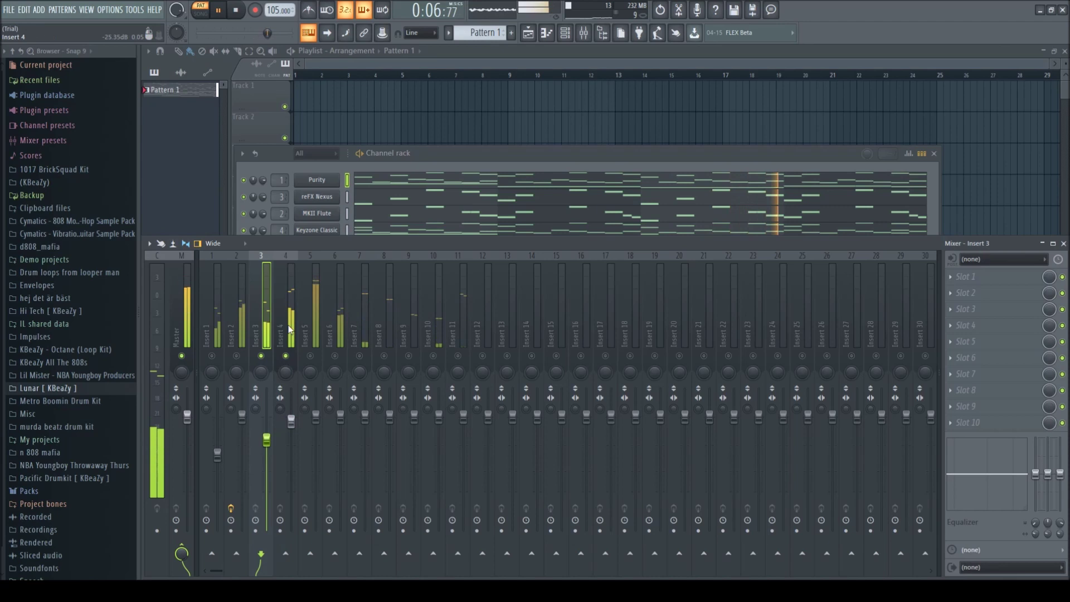
pyautogui.click(289, 419)
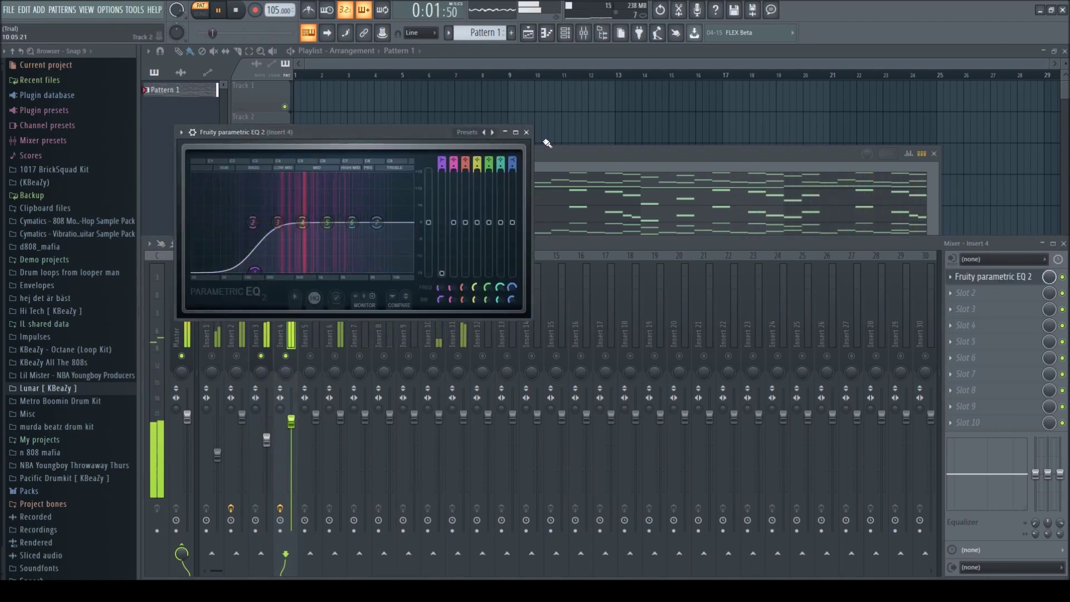
pyautogui.click(526, 133)
# - Route Kick [ beaz ] to mixer track 12 and end the solo of tracks 3 and 4
pyautogui.click(459, 149)
pyautogui.moveTo(280, 365); pyautogui.dragTo(280, 334)
pyautogui.click(948, 249)
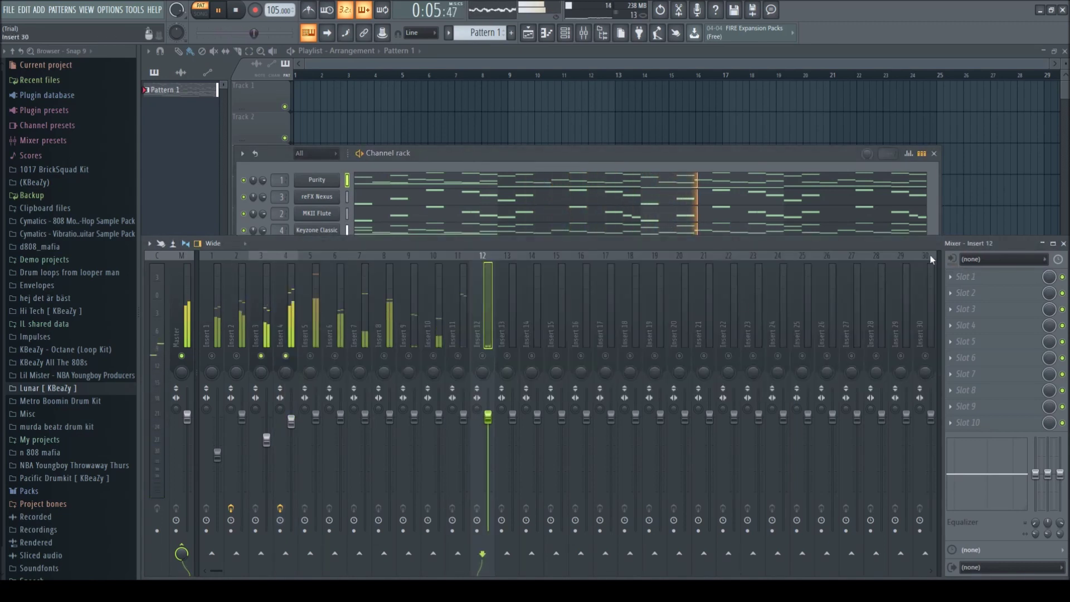
pyautogui.rightClick(261, 356)
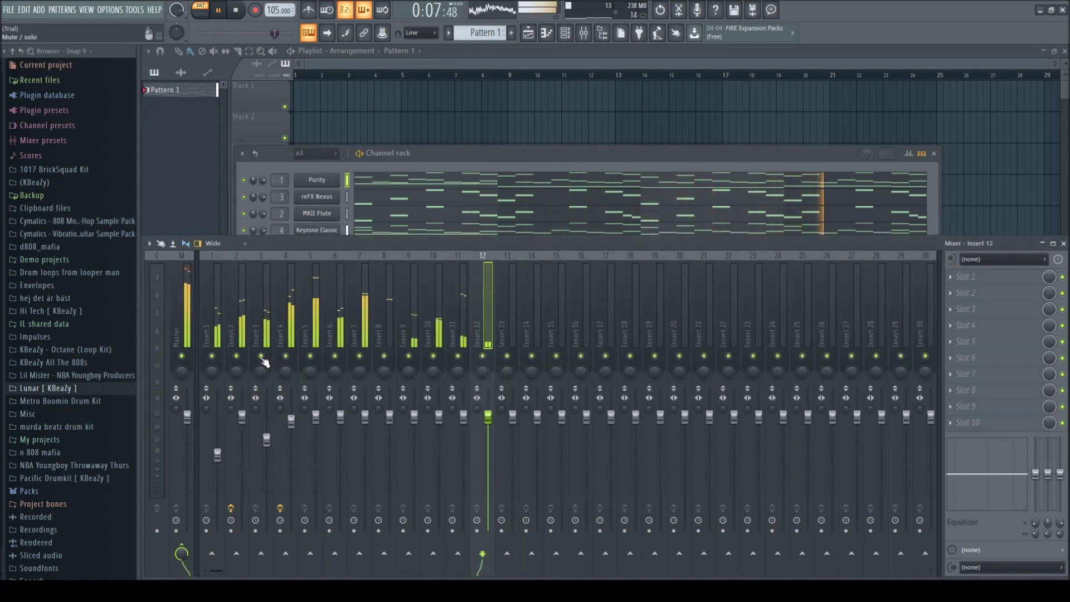
# - Restart playback with the melody tracks and bring in mixer tracks 5 to 12 to judge the layered balance
pyautogui.press('space')
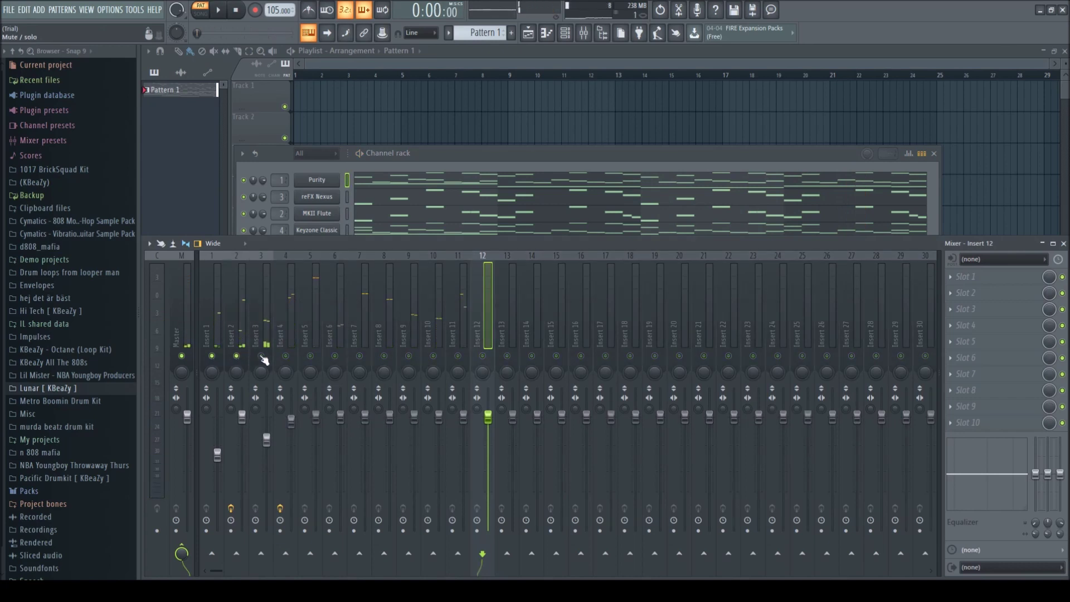
pyautogui.click(304, 347)
pyautogui.moveTo(338, 359); pyautogui.dragTo(410, 361)
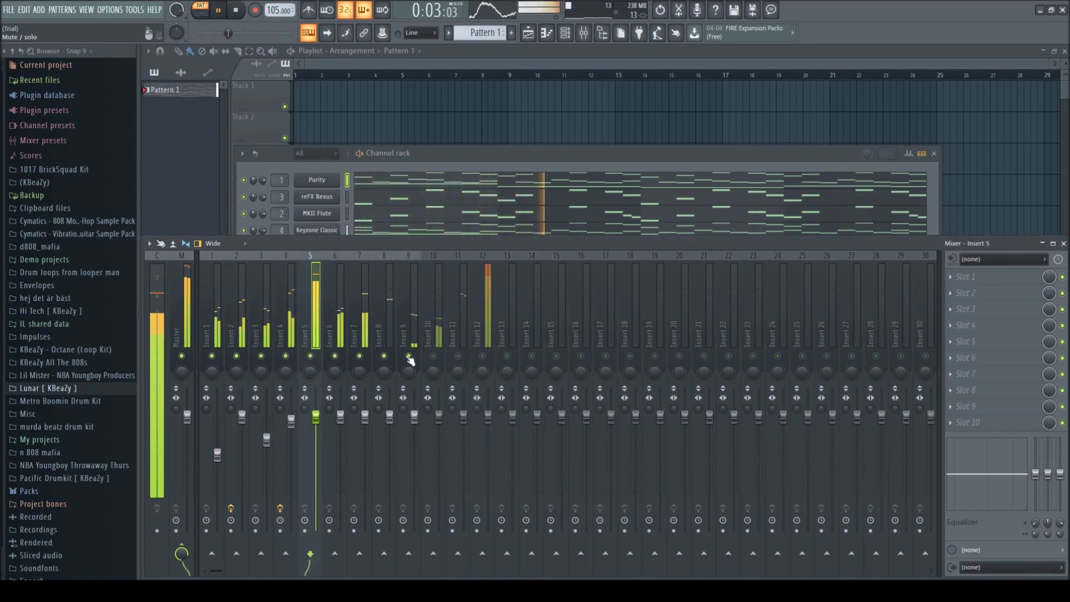
pyautogui.click(438, 361)
pyautogui.click(461, 361)
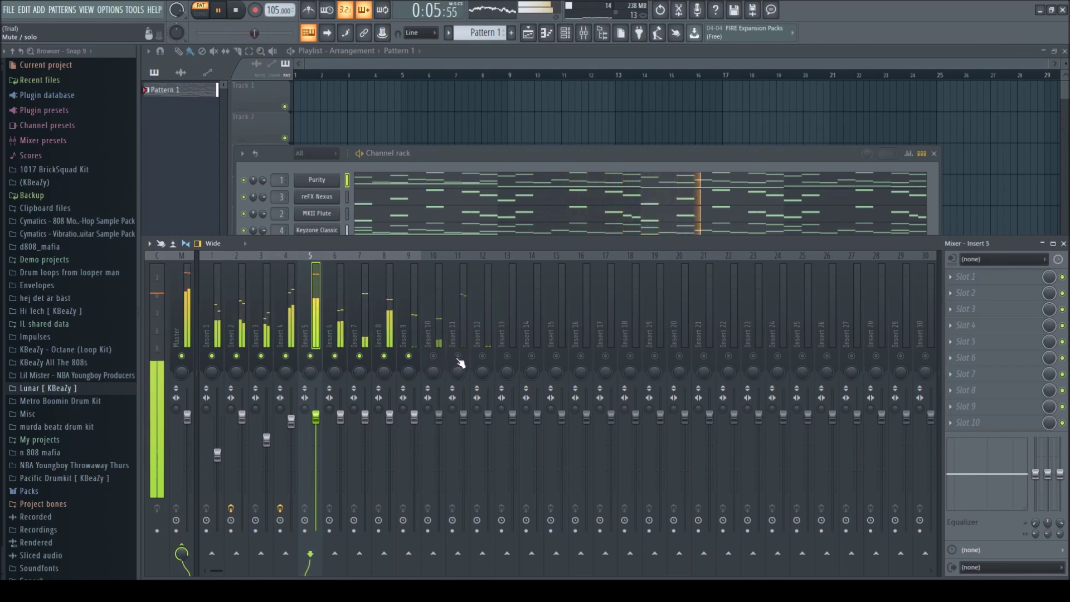
pyautogui.click(484, 361)
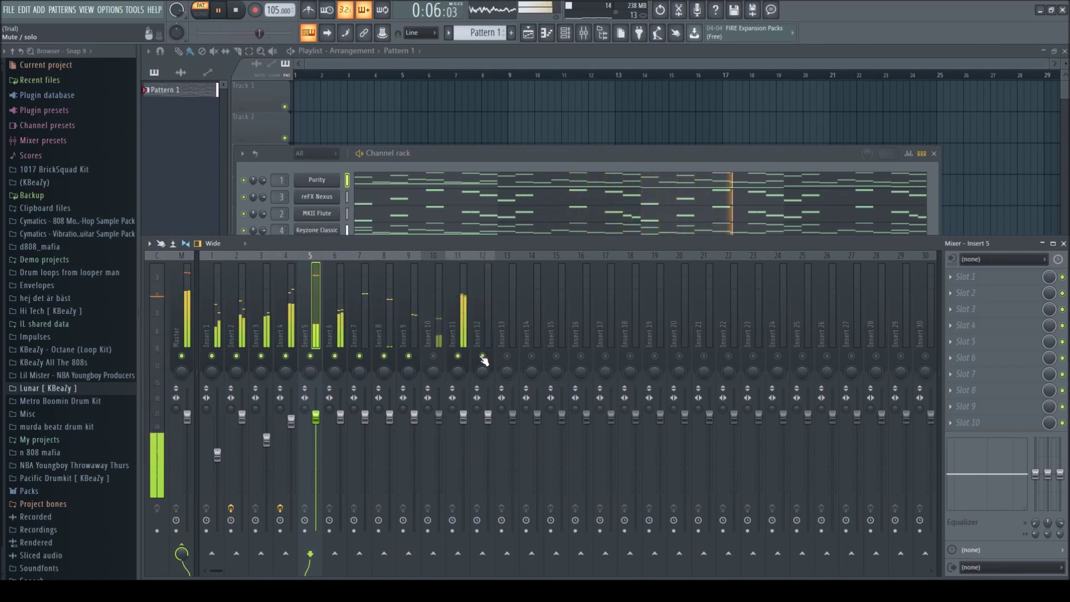
# - Lower the kick's level on mixer track 12 and reactivate all the mixer tracks
pyautogui.click(485, 326)
pyautogui.moveTo(488, 415); pyautogui.dragTo(491, 436)
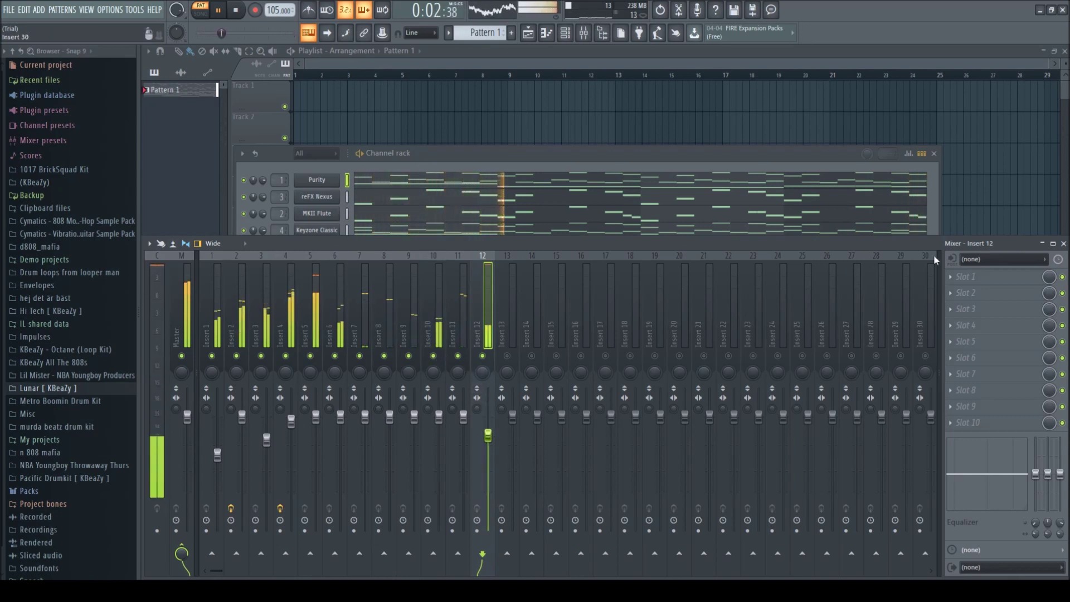
pyautogui.rightClick(483, 356)
pyautogui.rightClick(483, 356)
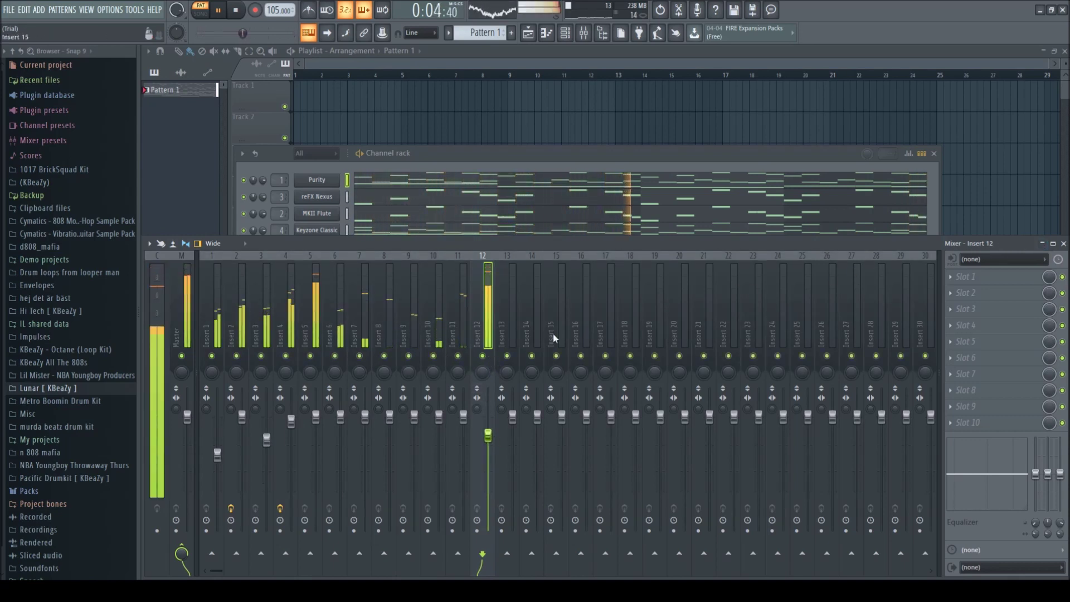
# - Unmute the drum channels and swap MKII Flute and Keyzone Classic for Purity and reFX Nexus during playback
pyautogui.press('F9')
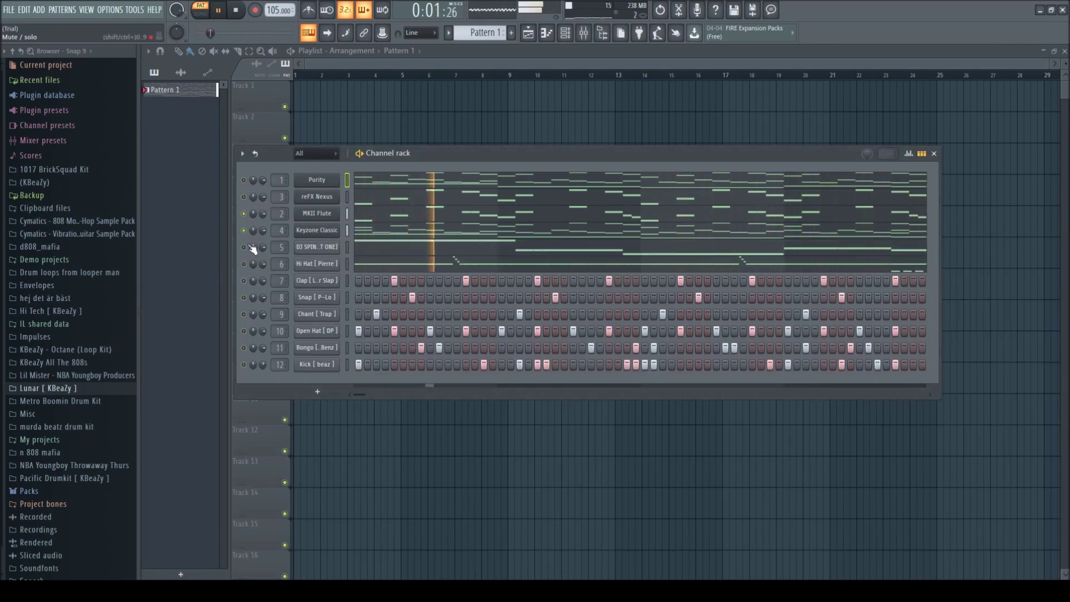
pyautogui.click(244, 332)
pyautogui.click(244, 349)
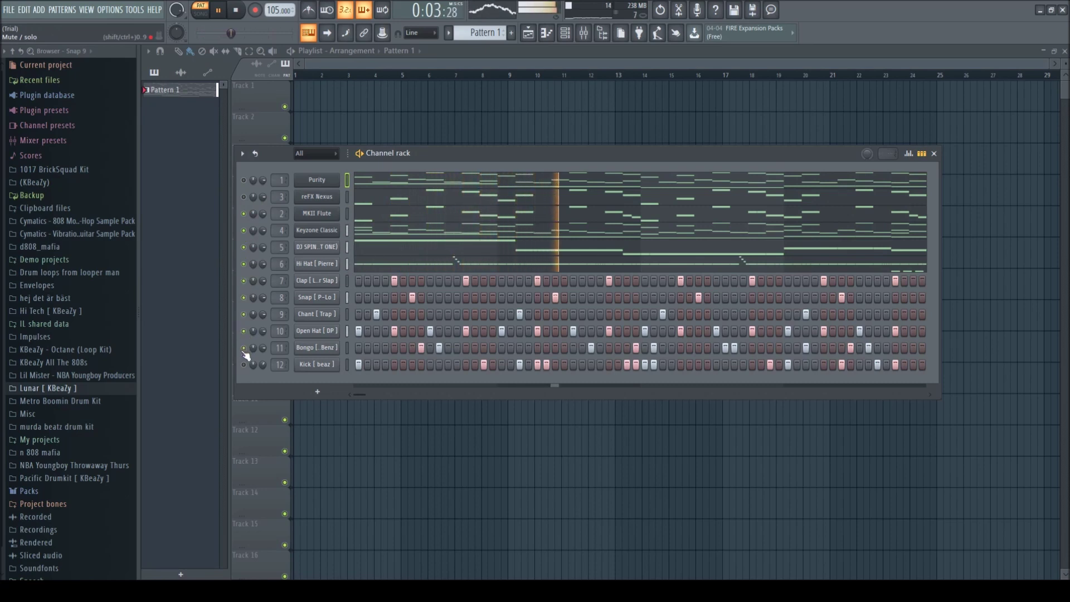
pyautogui.click(244, 215)
pyautogui.click(243, 230)
pyautogui.click(244, 197)
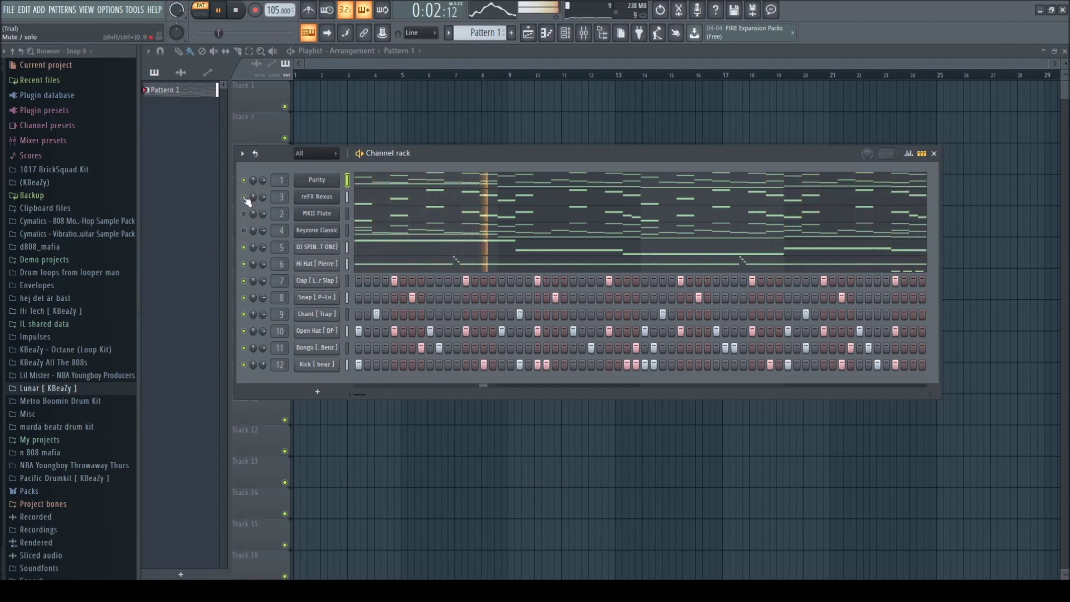
# - Examine Purity's notes in the piano roll during playback and return to the channel rack
pyautogui.press('space')
pyautogui.click(398, 184)
pyautogui.press('space')
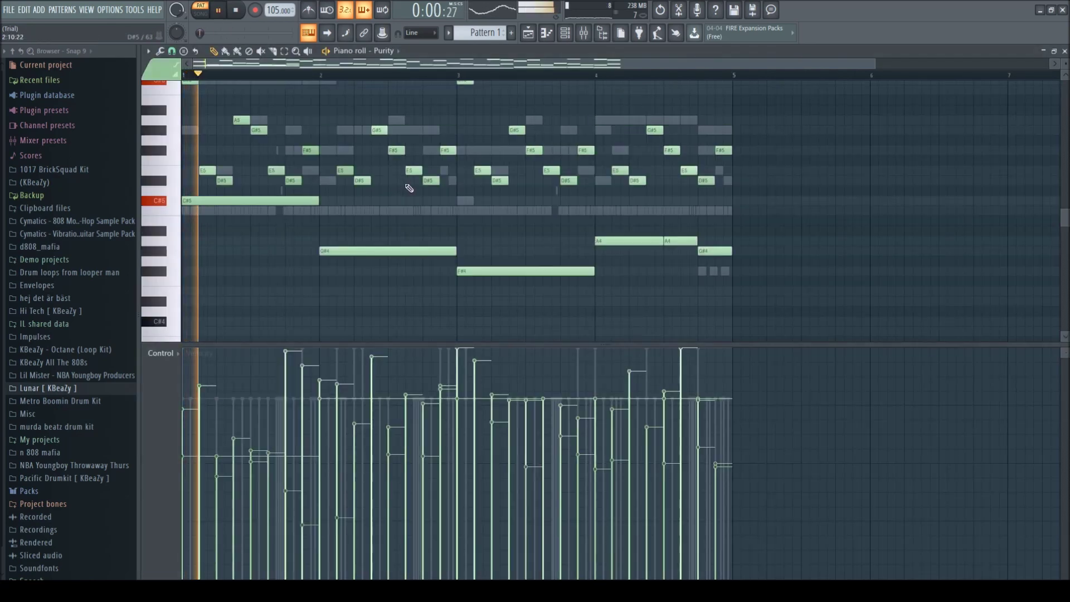
pyautogui.press('F7')
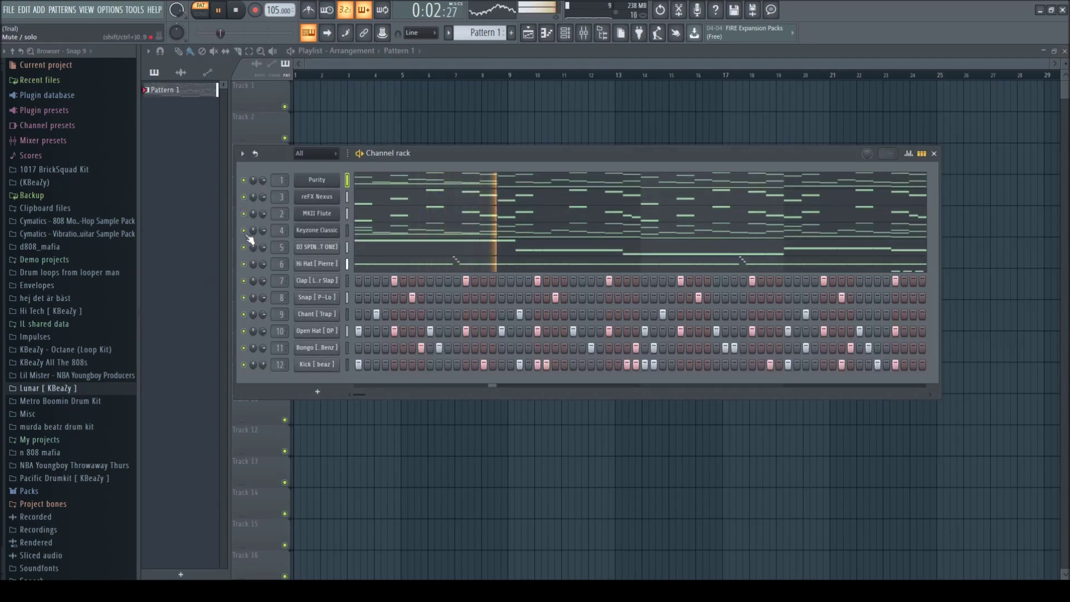
# - Mute the Purity, reFX Nexus and MKII Flute channels so Keyzone Classic is the only melody playing
pyautogui.click(244, 181)
pyautogui.click(244, 197)
pyautogui.click(245, 214)
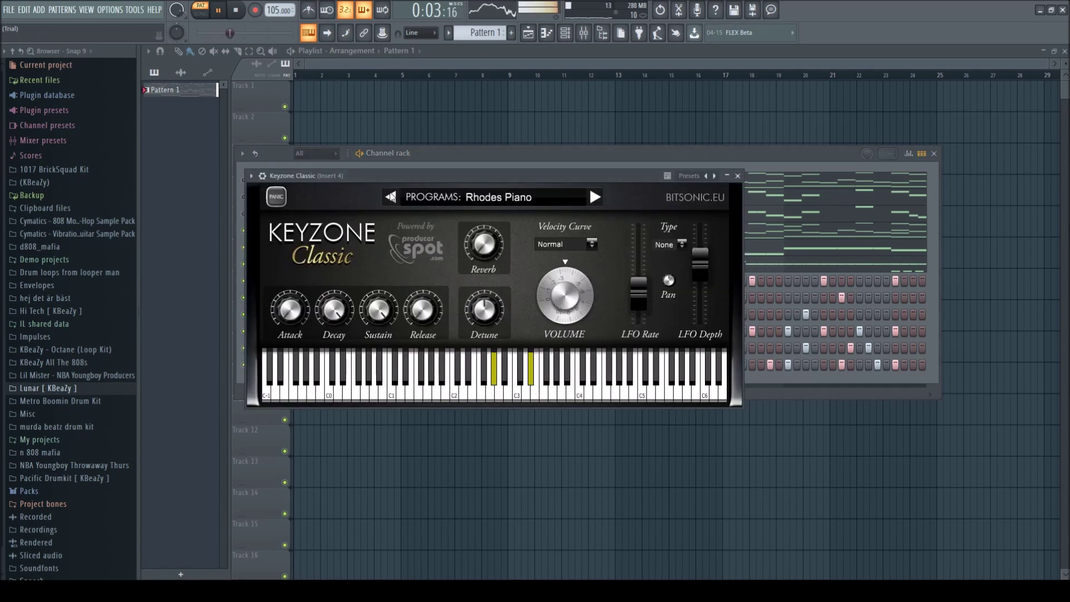
# - Audition Keyzone Classic's piano programs against the drums and select Yamaha Grand Piano
pyautogui.click(390, 196)
pyautogui.click(595, 197)
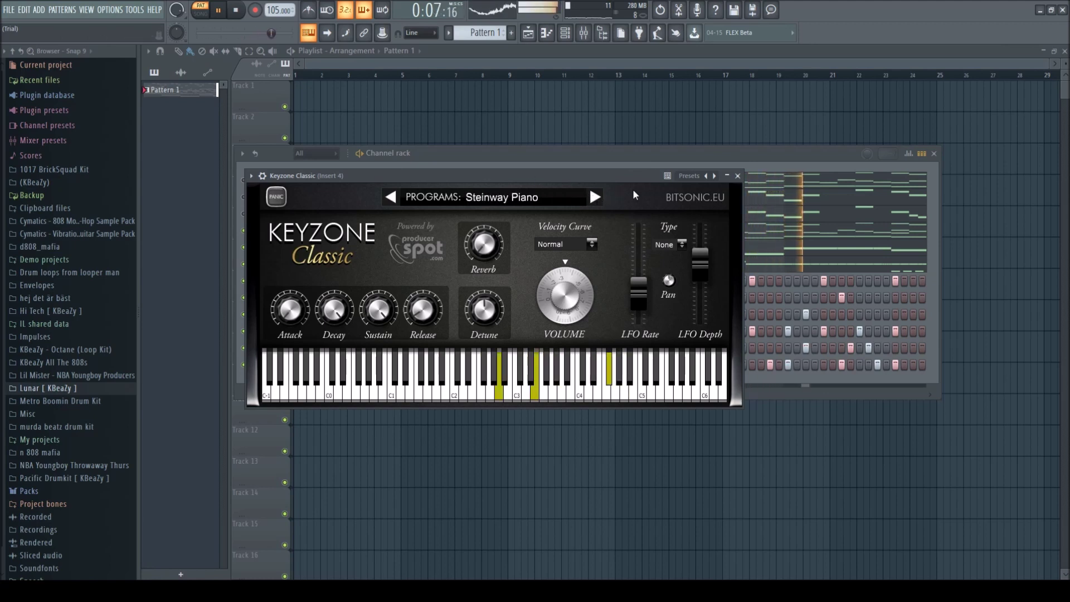
pyautogui.click(595, 197)
pyautogui.click(393, 197)
pyautogui.click(394, 197)
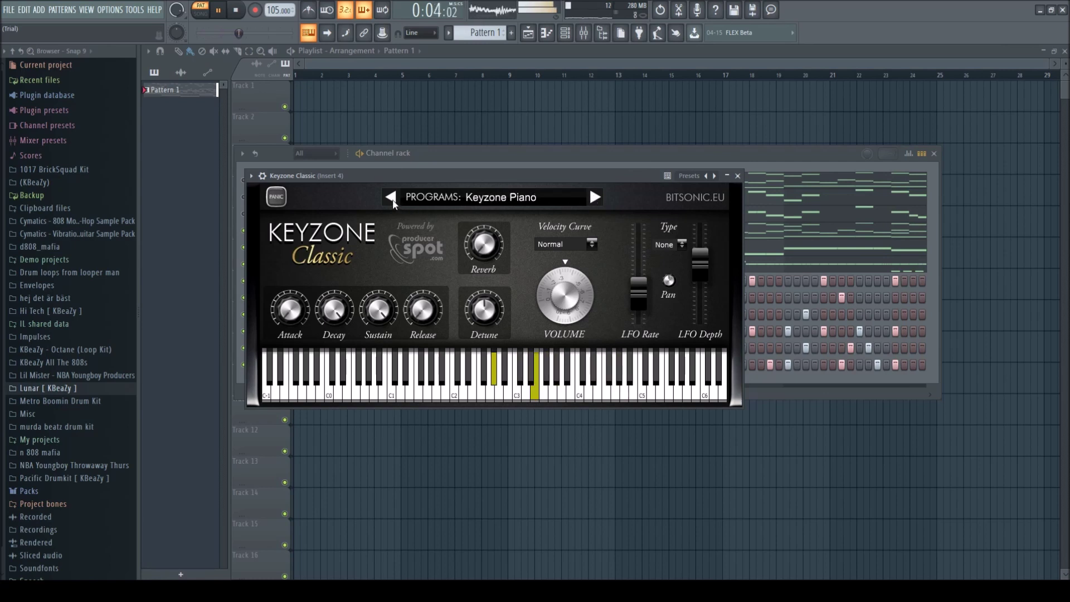
pyautogui.click(596, 197)
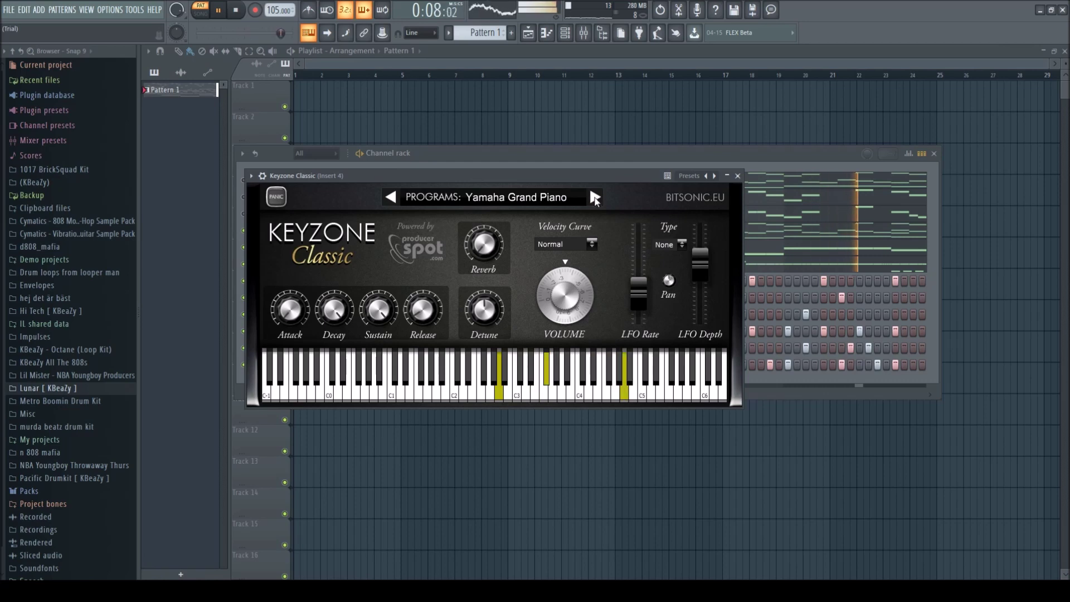
pyautogui.click(737, 175)
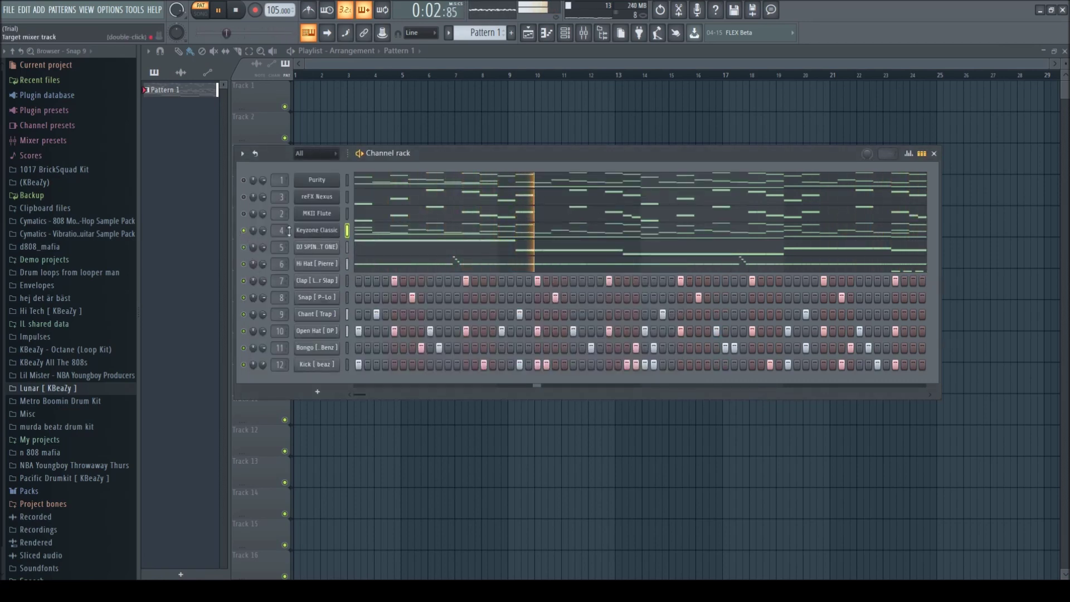
# - Examine the upper octaves of Keyzone Classic's melody in the piano roll during playback and return to the playlist
pyautogui.click(383, 231)
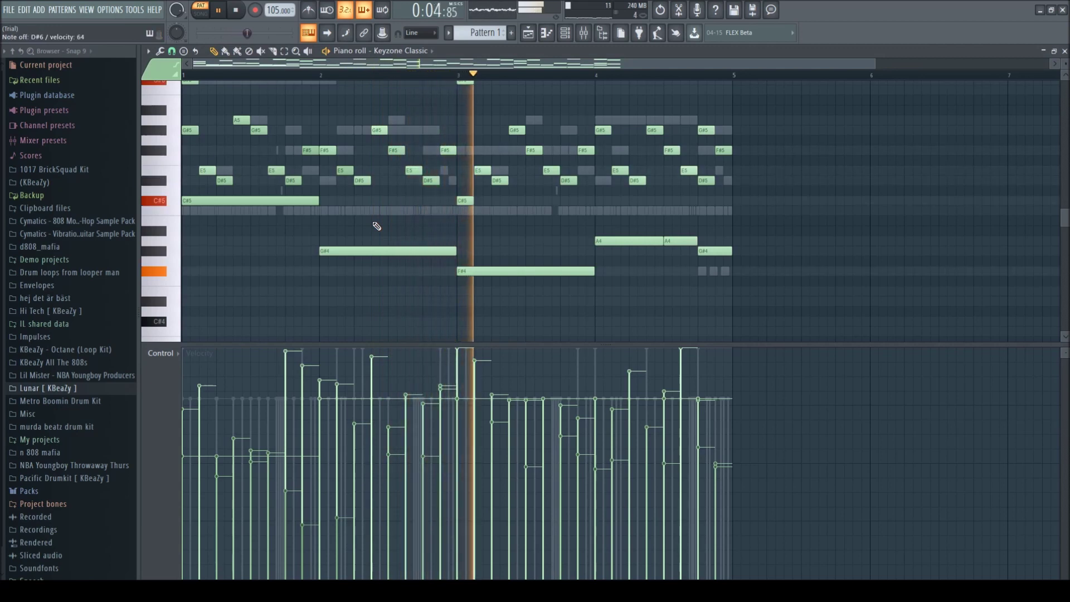
pyautogui.scroll(10, 335, 262)
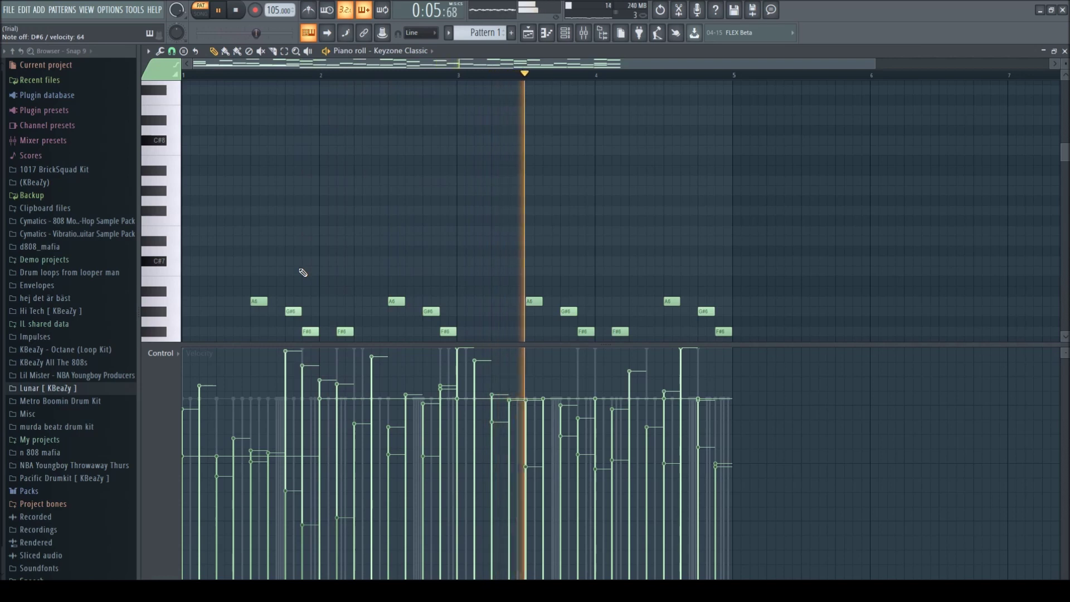
pyautogui.press('space')
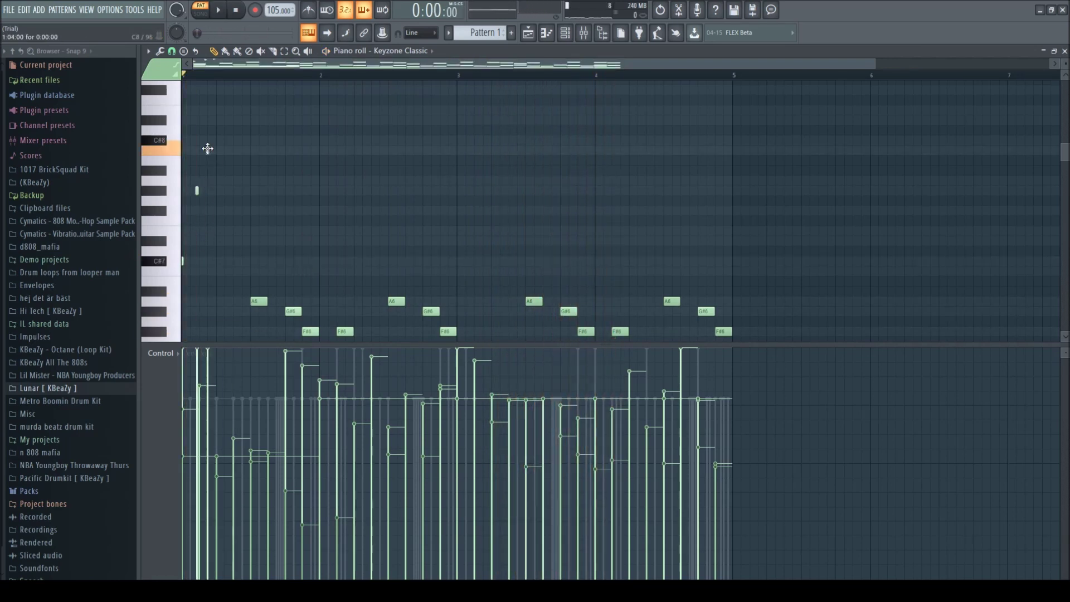
pyautogui.scroll(2, 192, 259)
pyautogui.press('space')
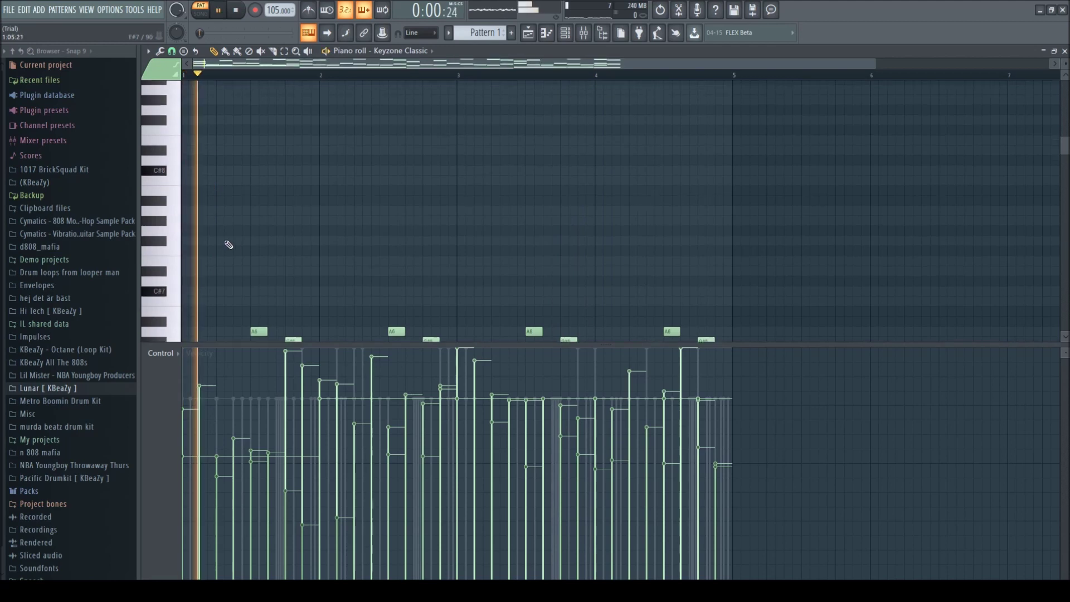
pyautogui.press('space')
pyautogui.press('F5')
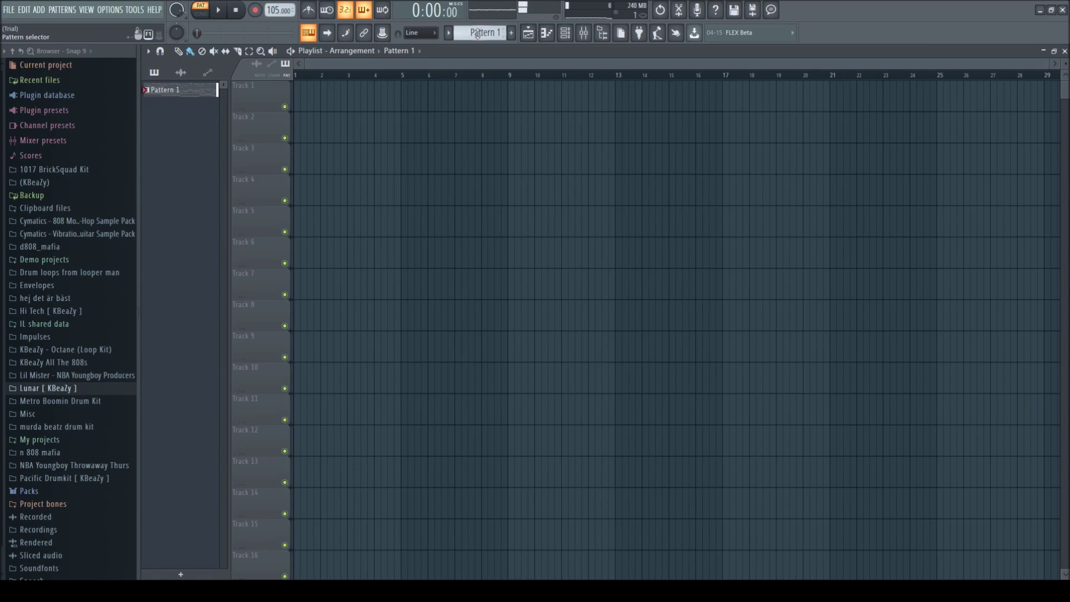
# - Split Pattern 1 by channel and place all twelve resulting patterns at bar 1 on tracks 1 to 12
pyautogui.click(555, 202)
pyautogui.moveTo(158, 88); pyautogui.dragTo(184, 262)
pyautogui.moveTo(209, 94); pyautogui.dragTo(313, 90)
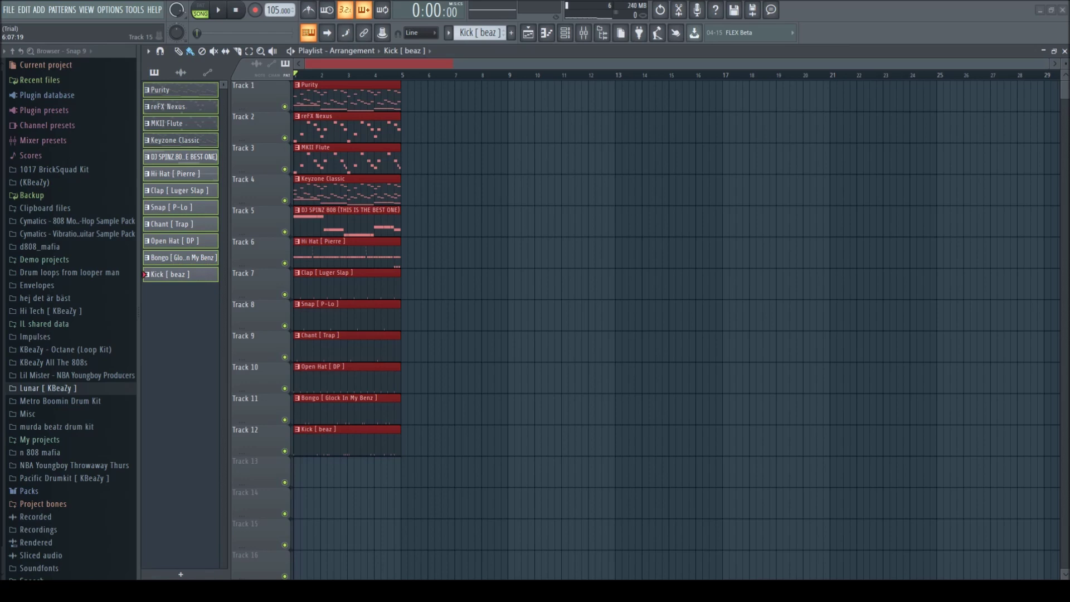
pyautogui.moveTo(457, 471); pyautogui.dragTo(314, 102)
pyautogui.hotkey('ctrl', 'b')
pyautogui.moveTo(344, 138)
pyautogui.mouseDown()
pyautogui.moveTo(319, 303)
pyautogui.moveTo(328, 438)
pyautogui.mouseUp()
pyautogui.press('space')
pyautogui.press('space')
pyautogui.rightClick(333, 98)
pyautogui.moveTo(416, 116); pyautogui.dragTo(309, 116)
pyautogui.rightClick(452, 120)
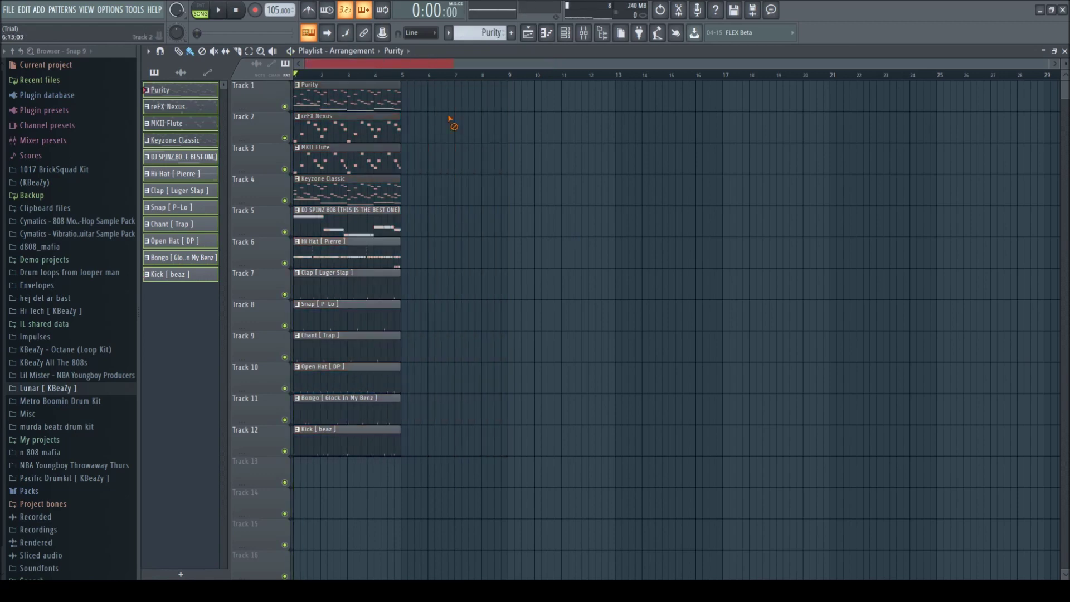
# - Delete the Purity, reFX Nexus, 808 and drum clips, and move MKII Flute and Keyzone Classic up to tracks 1 and 2
pyautogui.rightClick(366, 132)
pyautogui.rightClick(365, 107)
pyautogui.moveTo(425, 379); pyautogui.dragTo(309, 149)
pyautogui.moveTo(436, 467); pyautogui.dragTo(337, 134)
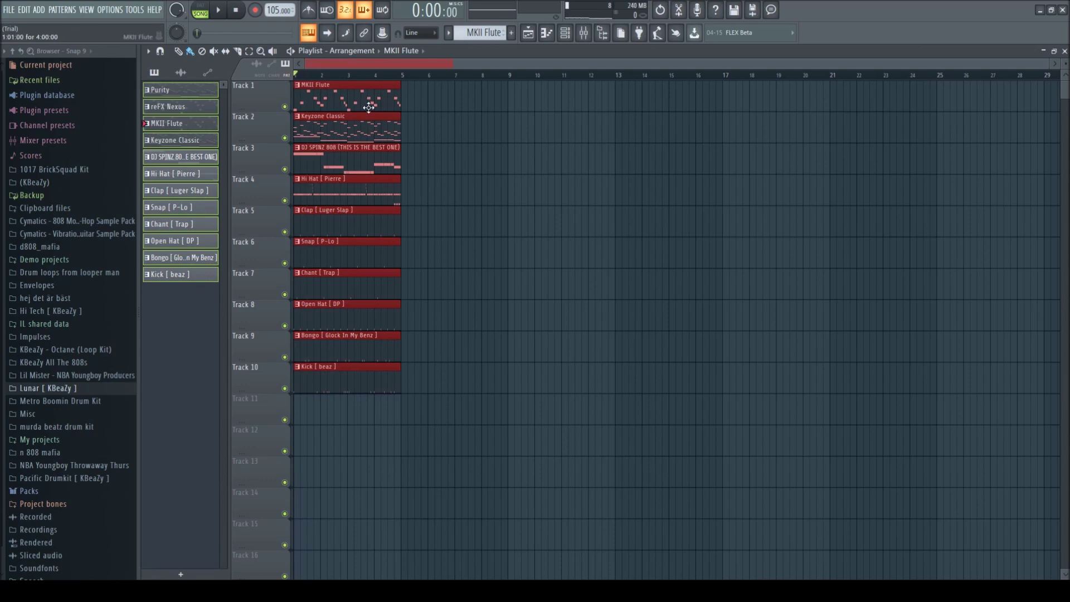
pyautogui.click(518, 166)
pyautogui.moveTo(360, 159); pyautogui.dragTo(357, 401)
# - Duplicate the MKII Flute and Keyzone Classic clips to bar 5 and remove the MKII Flute clip at bar 1
pyautogui.keyDown('ctrl'); pyautogui.moveTo(413, 179); pyautogui.dragTo(365, 96); pyautogui.keyUp('ctrl')
pyautogui.hotkey('ctrl', 'b')
pyautogui.rightClick(368, 101)
pyautogui.press('space')
pyautogui.keyDown('ctrl'); pyautogui.click(403, 196); pyautogui.keyUp('ctrl')
pyautogui.press('space')
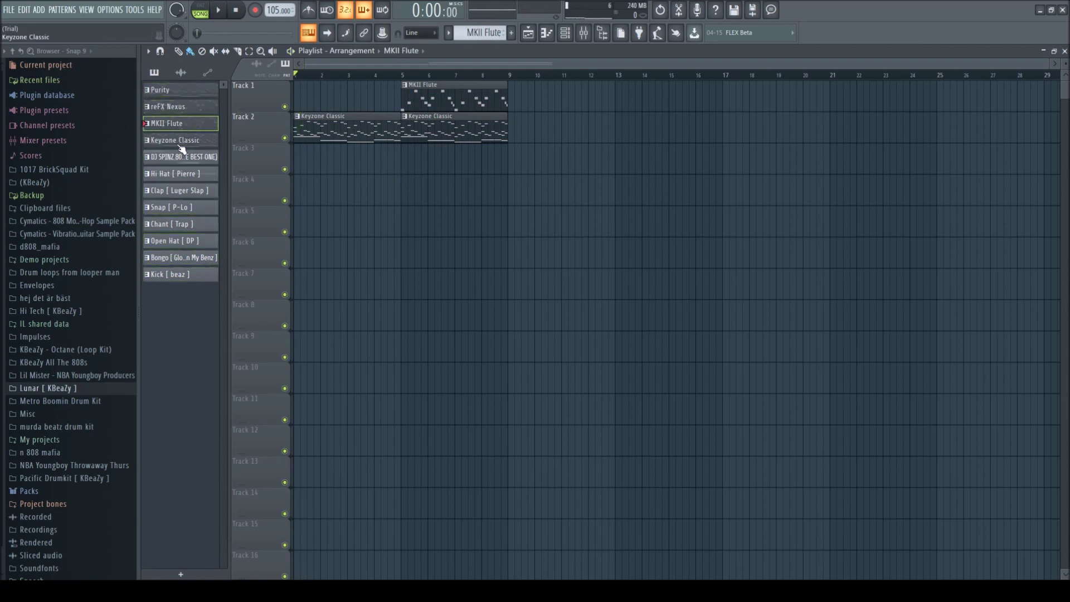
# - Play the arrangement from the start to judge the Keyzone Classic intro
pyautogui.click(184, 106)
pyautogui.click(191, 92)
pyautogui.press('space')
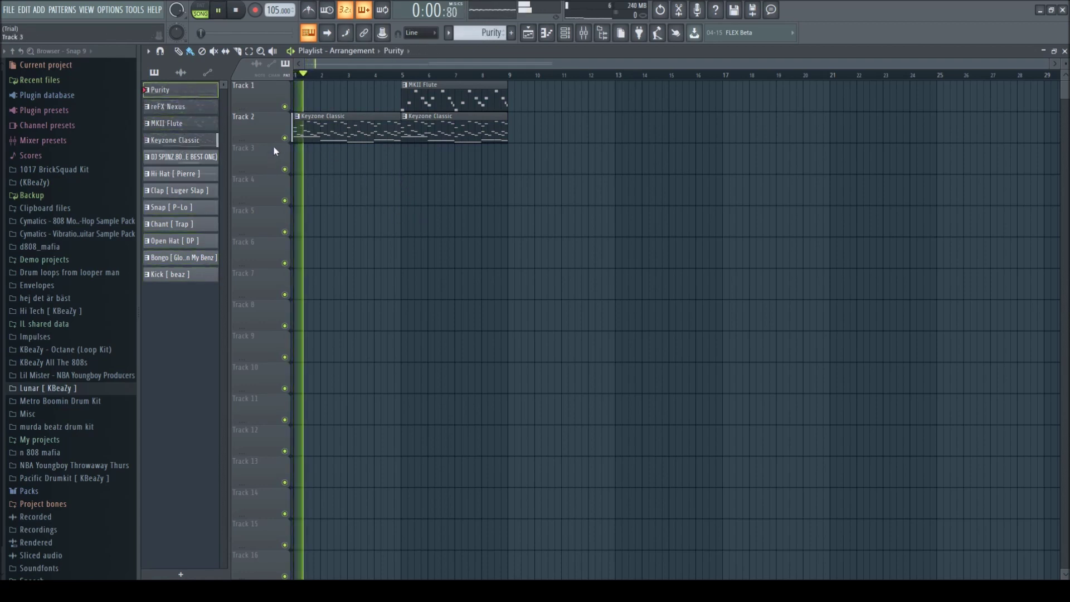
pyautogui.press('space')
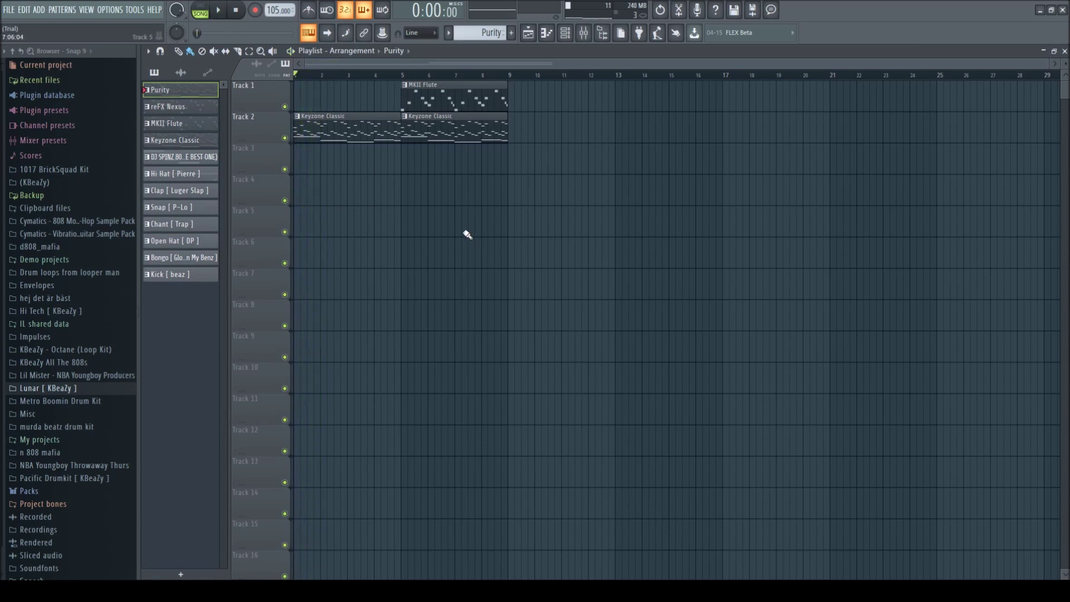
pyautogui.press('space')
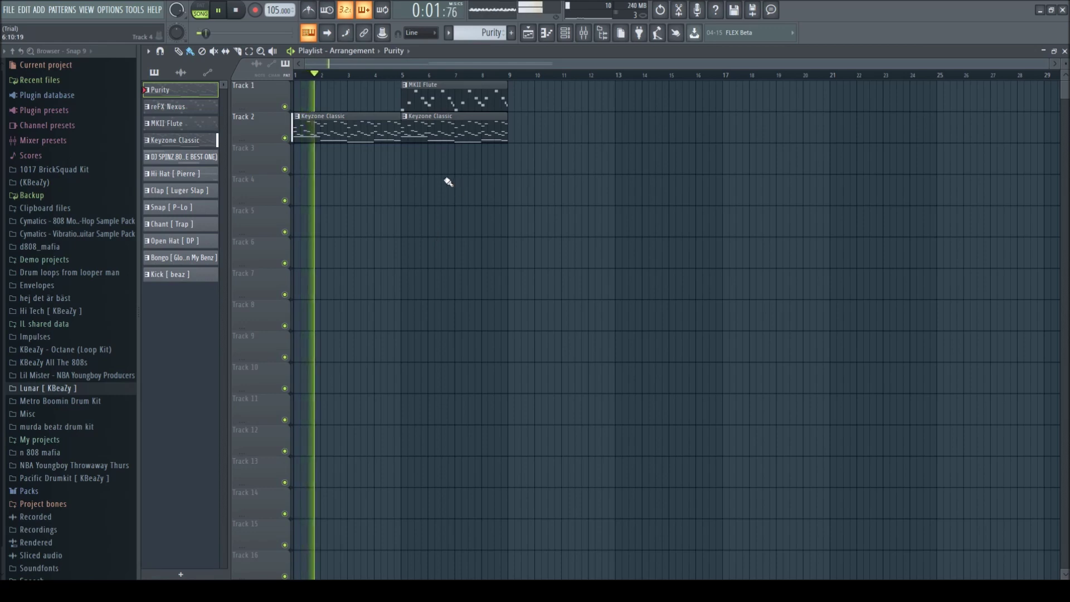
pyautogui.press('space')
pyautogui.press('space')
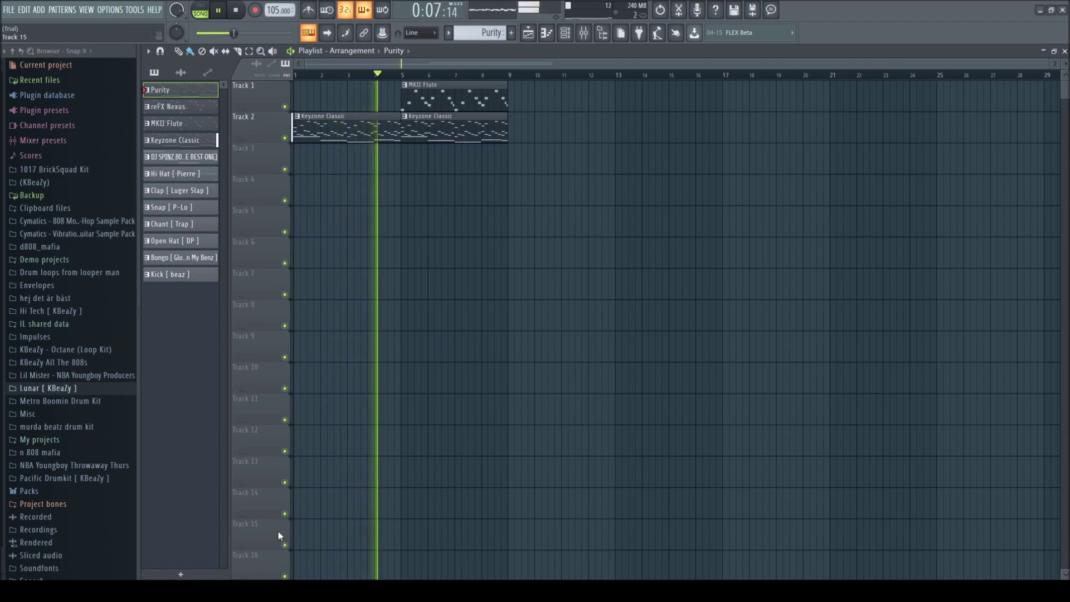
# - Duplicate the MKII Flute and Keyzone Classic clips to bar 9 and check the playing levels in the mixer
pyautogui.moveTo(550, 204); pyautogui.dragTo(474, 82)
pyautogui.hotkey('ctrl', 'b')
pyautogui.click(565, 180)
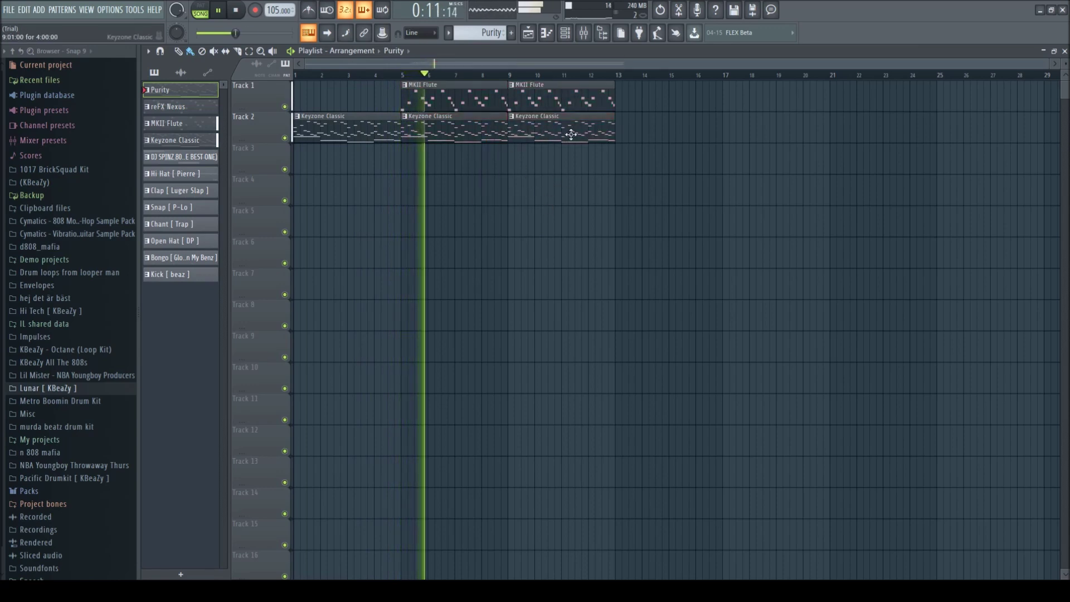
pyautogui.click(584, 33)
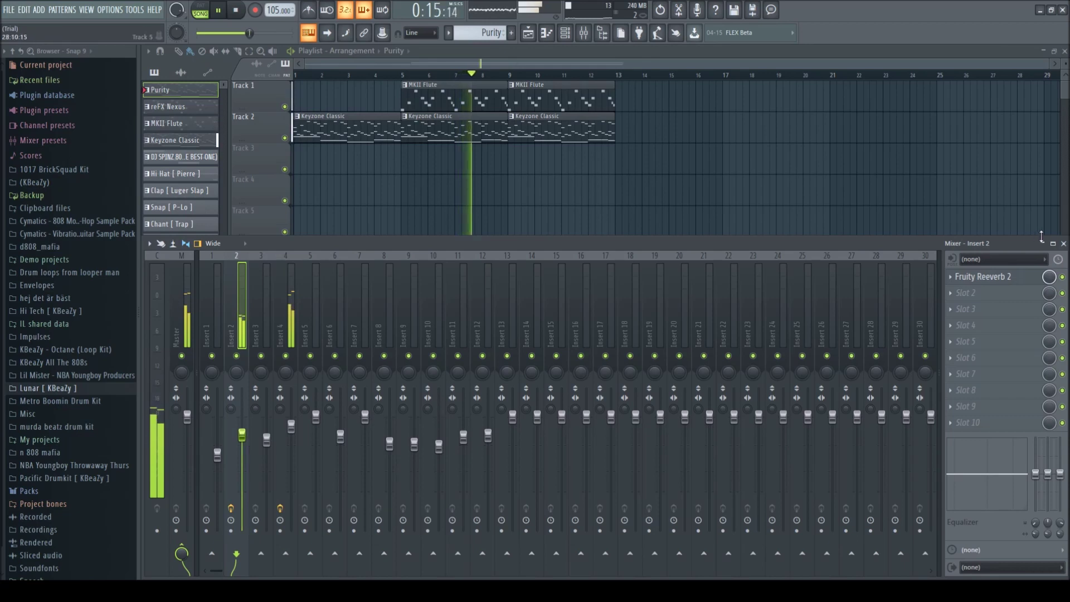
pyautogui.press('F9')
# - Place the DJ SPINZ 808 and all drum patterns at bar 9 on tracks 3 to 10 and replay from the start
pyautogui.click(180, 156)
pyautogui.moveTo(171, 172); pyautogui.dragTo(509, 164)
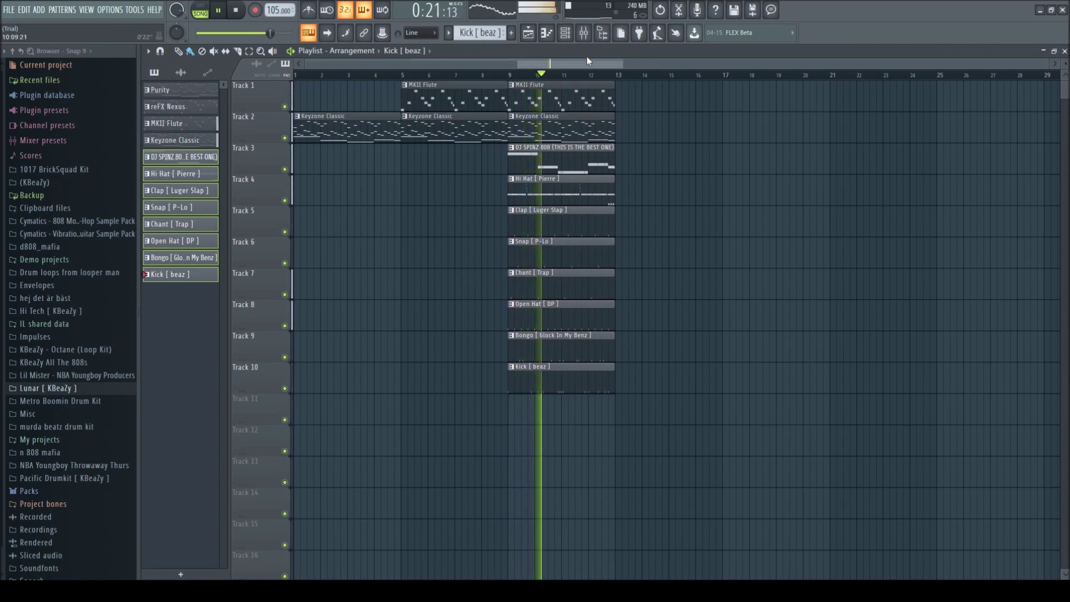
pyautogui.moveTo(524, 75); pyautogui.dragTo(294, 76)
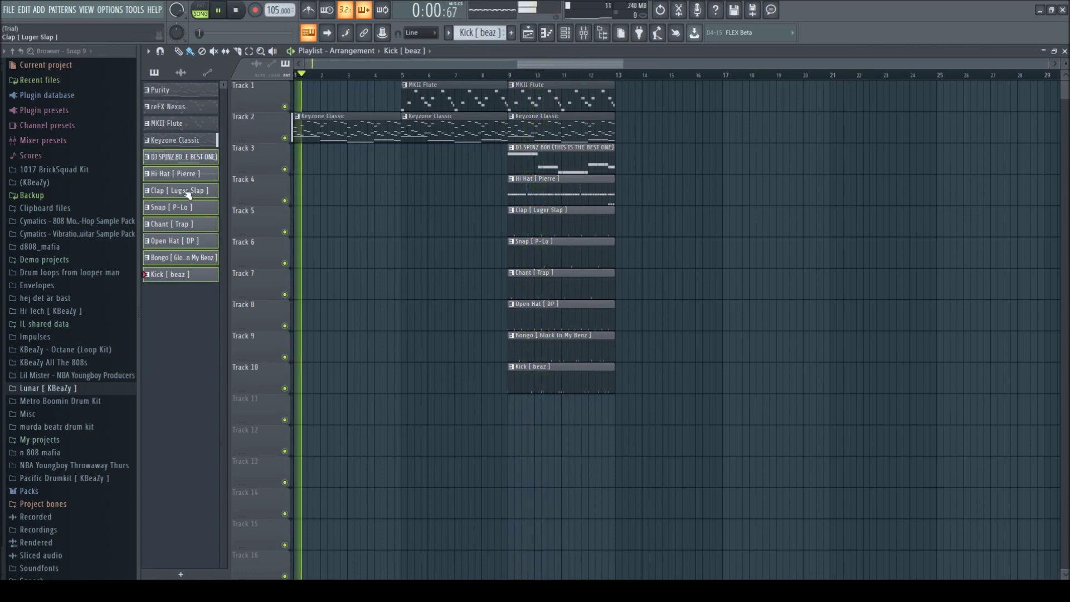
pyautogui.press('space')
# - Add the DJ SPINZ 808 sample from d808_mafia on track 11 just before bar 9 and reverse it
pyautogui.click(56, 246)
pyautogui.click(63, 259)
pyautogui.moveTo(89, 296); pyautogui.dragTo(503, 424)
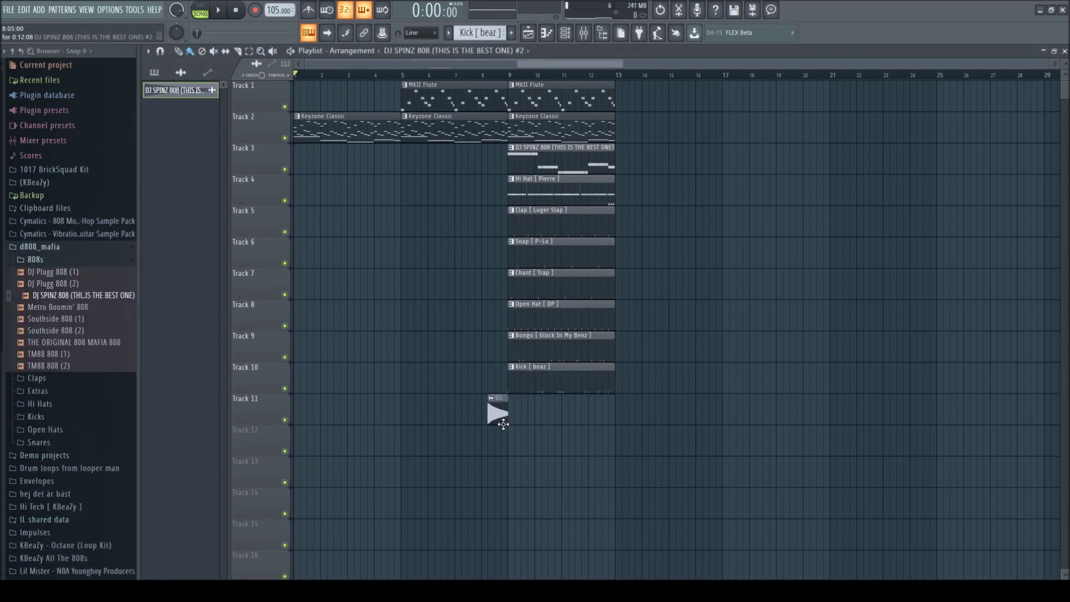
pyautogui.doubleClick(498, 419)
pyautogui.click(416, 334)
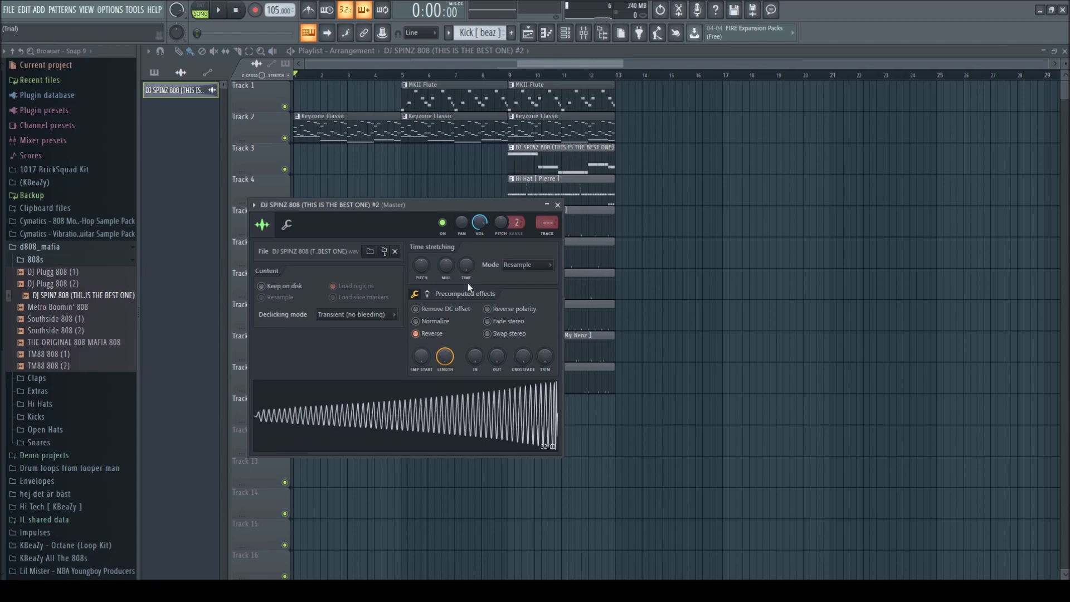
pyautogui.click(557, 205)
# - Raise the time-stretching pitch of the reversed DJ SPINZ 808 sample and preview it
pyautogui.scroll(5, 505, 413)
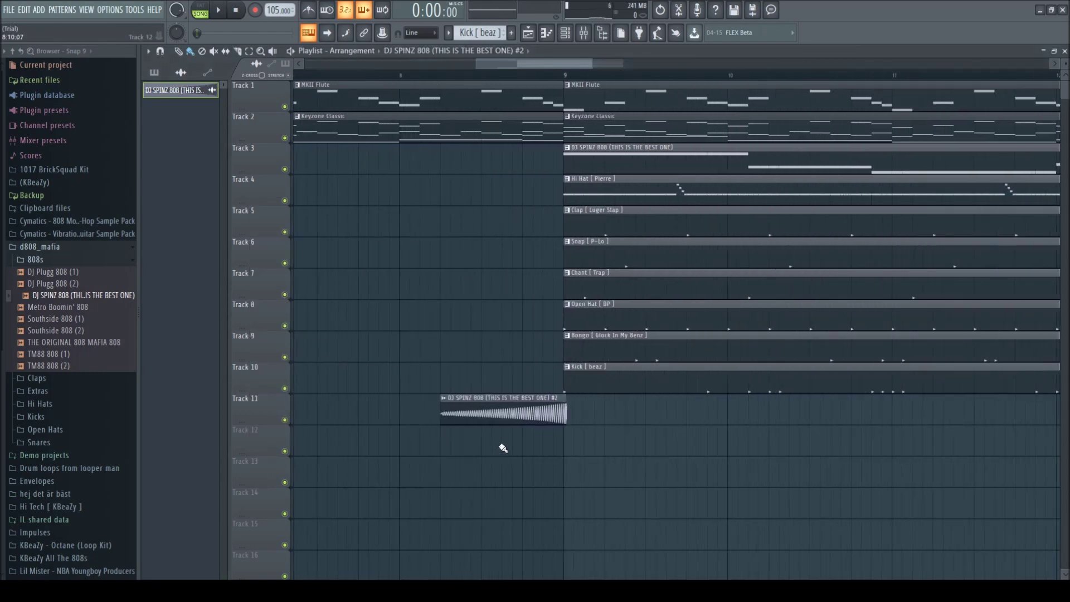
pyautogui.doubleClick(513, 411)
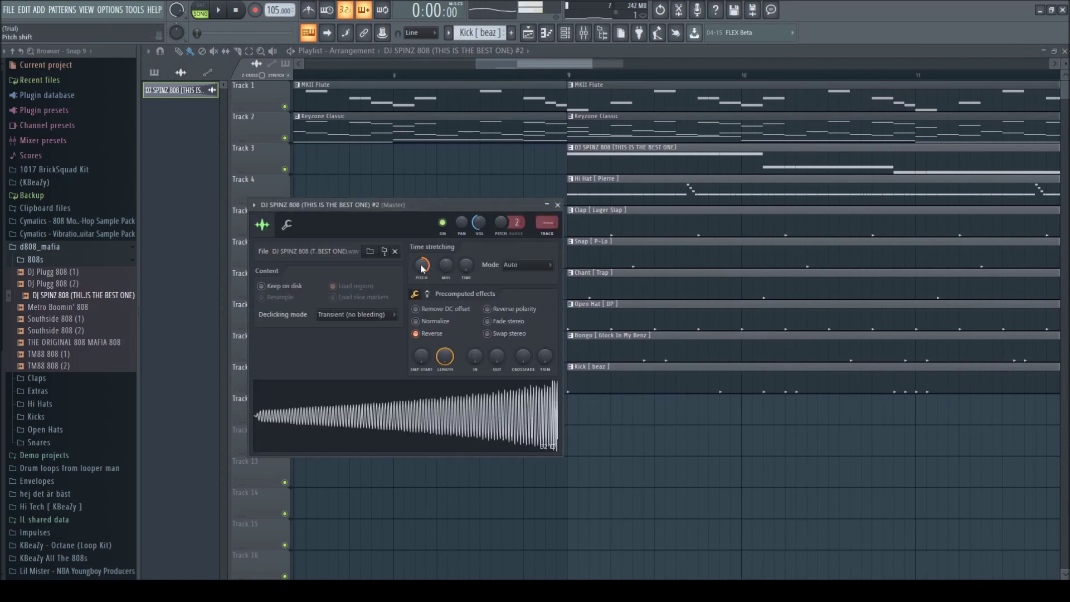
pyautogui.moveTo(421, 266); pyautogui.dragTo(421, 266)
pyautogui.click(502, 417)
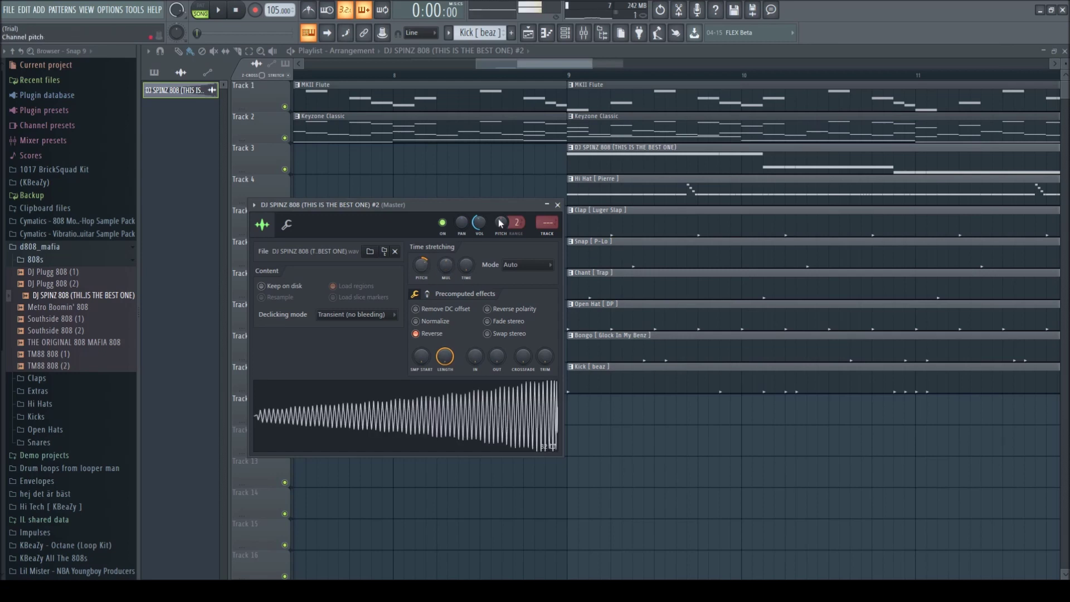
pyautogui.click(558, 206)
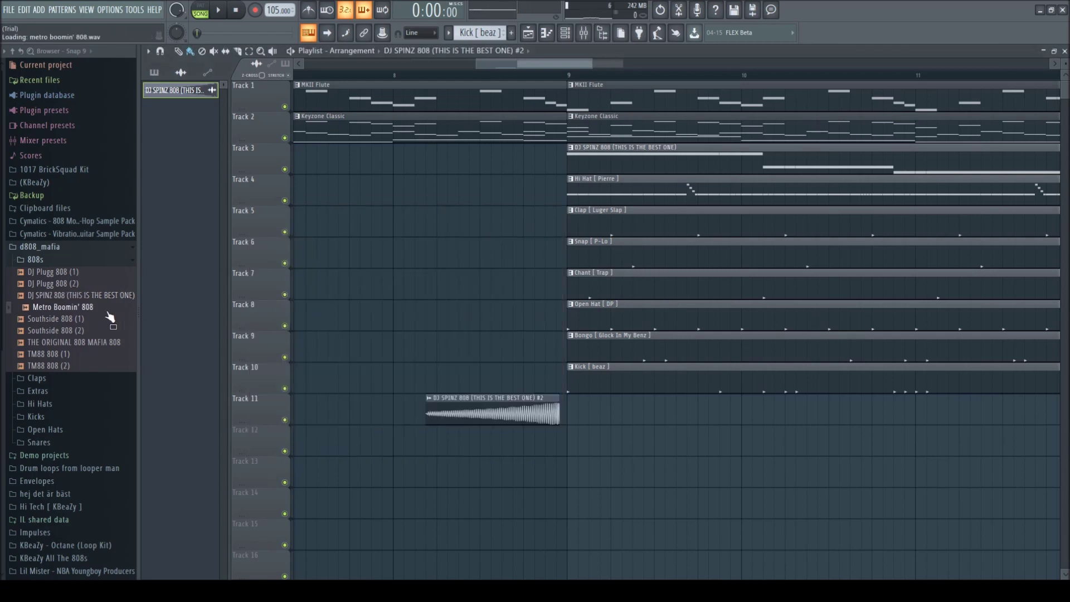
# - Try a reversed THE ORIGINAL 808 MAFIA 808 sample on track 12 leading into bar 9, and delete its clip
pyautogui.moveTo(84, 330); pyautogui.dragTo(449, 446)
pyautogui.doubleClick(501, 443)
pyautogui.click(314, 231)
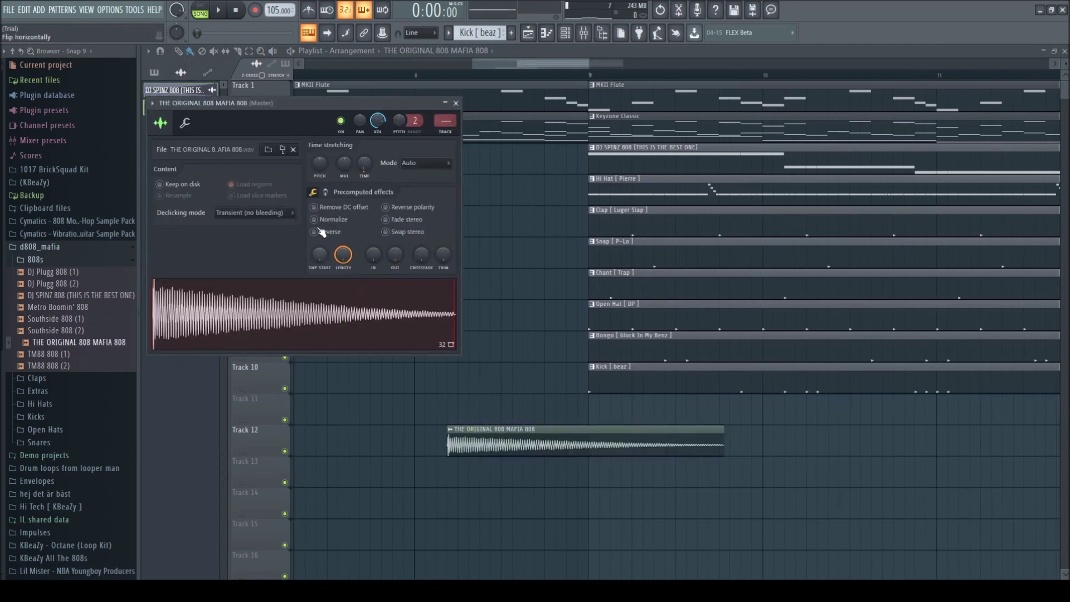
pyautogui.press('space')
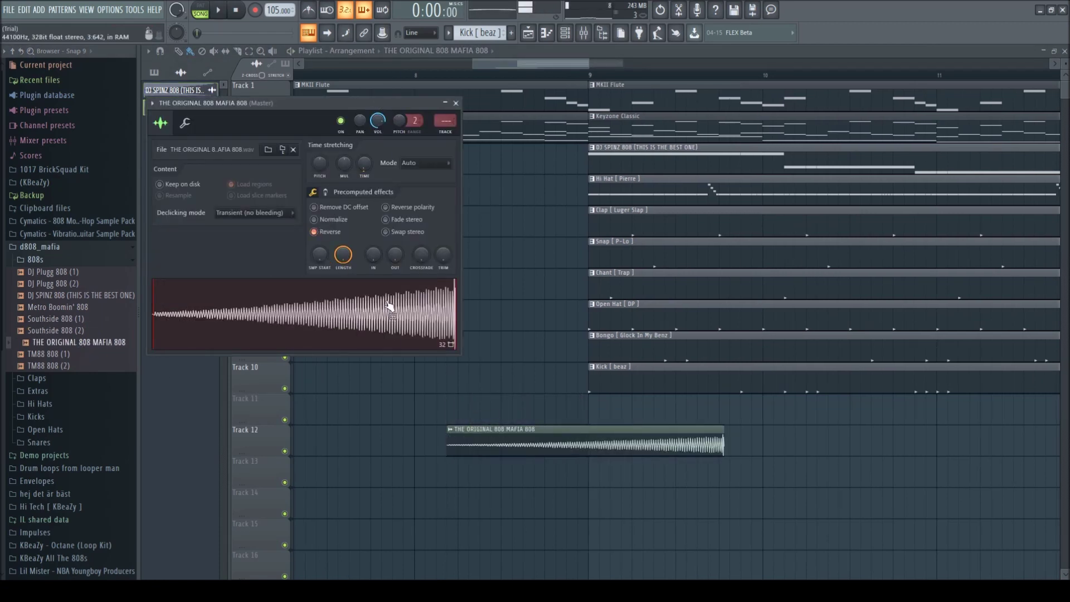
pyautogui.click(457, 103)
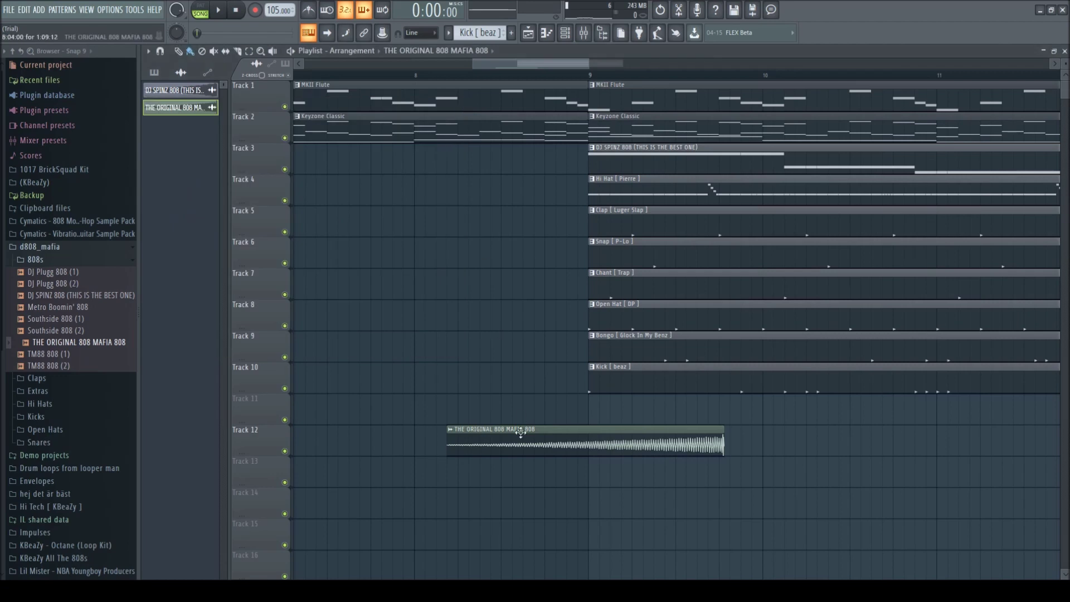
pyautogui.rightClick(520, 434)
# - Add the reversed DJ SPINZ 808 sample on track 12, check its sampler settings and align the clip's end with bar 9
pyautogui.moveTo(127, 297); pyautogui.dragTo(496, 450)
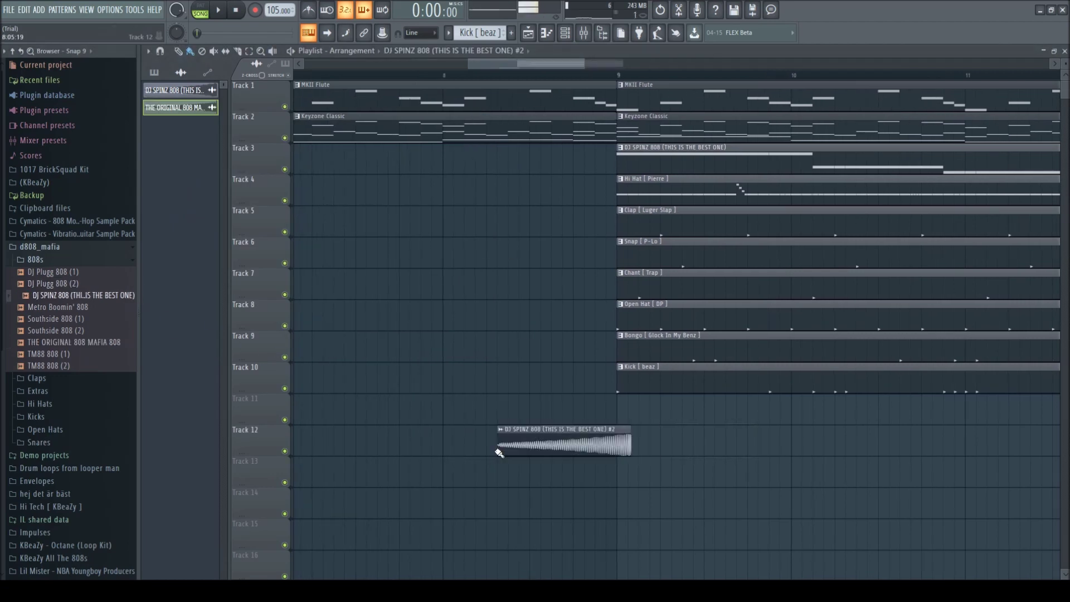
pyautogui.doubleClick(552, 446)
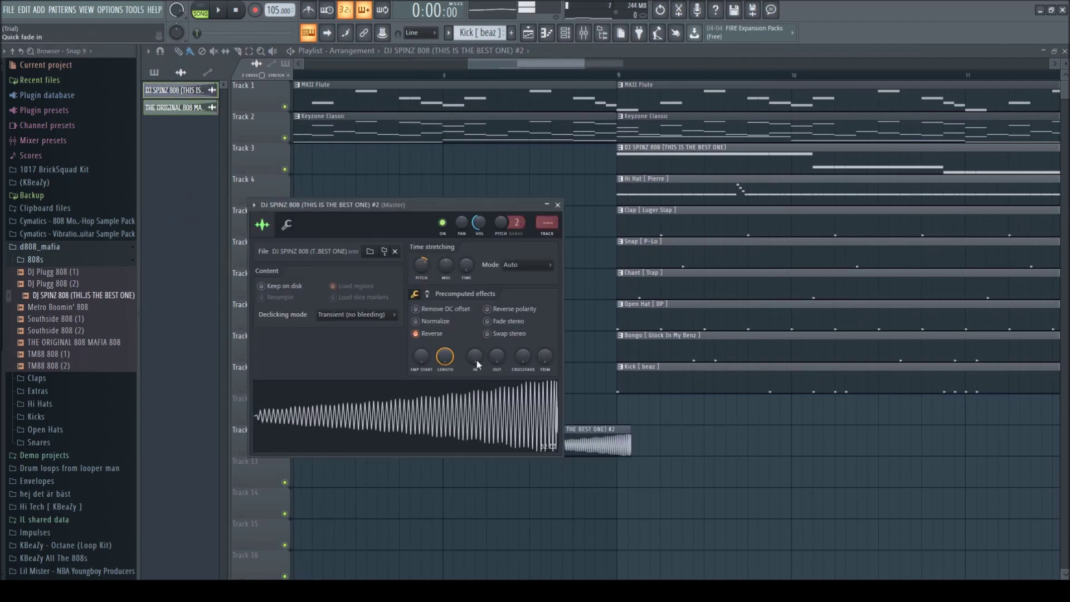
pyautogui.click(558, 205)
pyautogui.scroll(8, 611, 478)
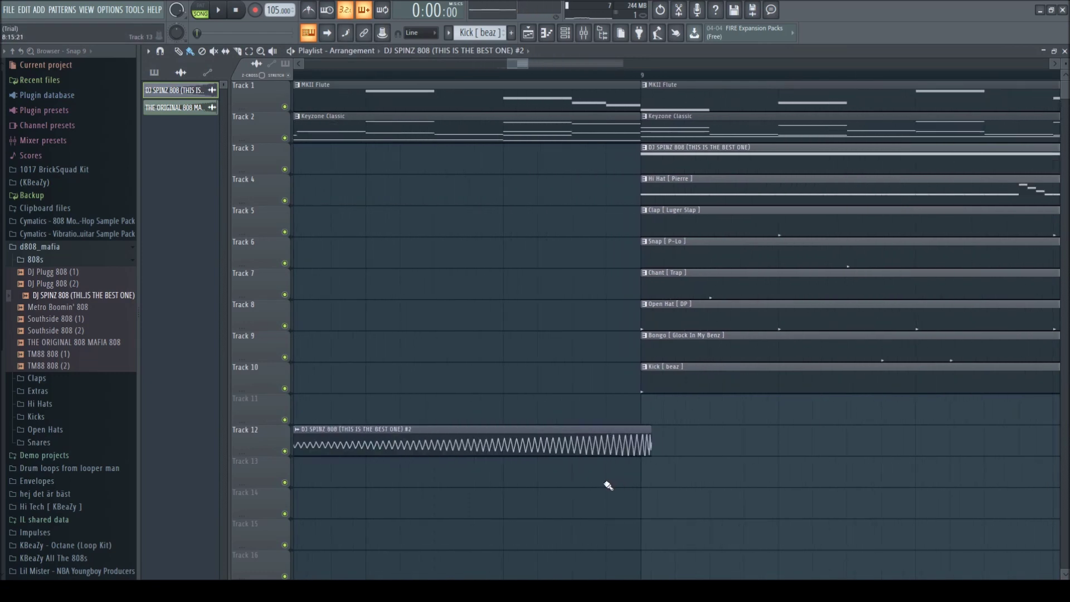
pyautogui.moveTo(642, 438); pyautogui.dragTo(611, 427)
pyautogui.scroll(-8, 468, 477)
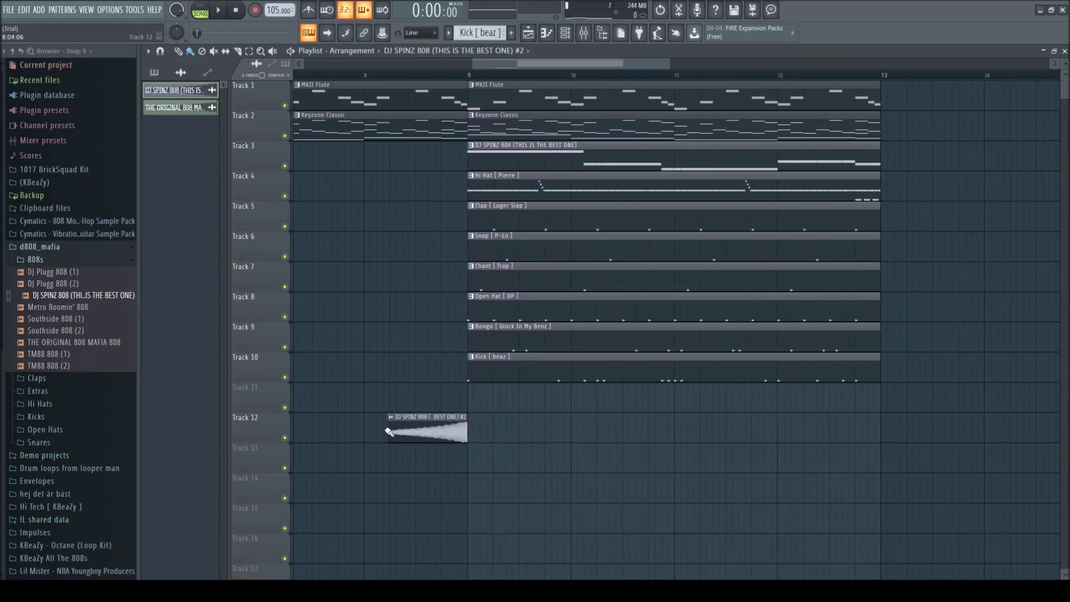
# - Stretch the reversed DJ SPINZ 808 clip on track 12 so that it starts exactly at bar 8
pyautogui.moveTo(381, 431); pyautogui.dragTo(359, 437)
pyautogui.scroll(5, 357, 453)
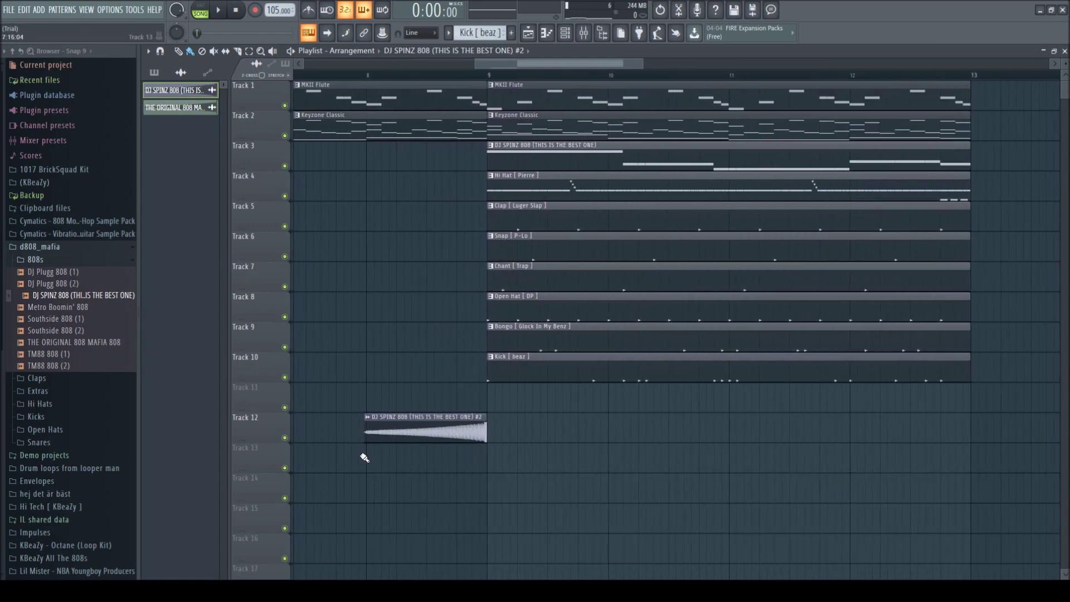
pyautogui.scroll(6, 363, 453)
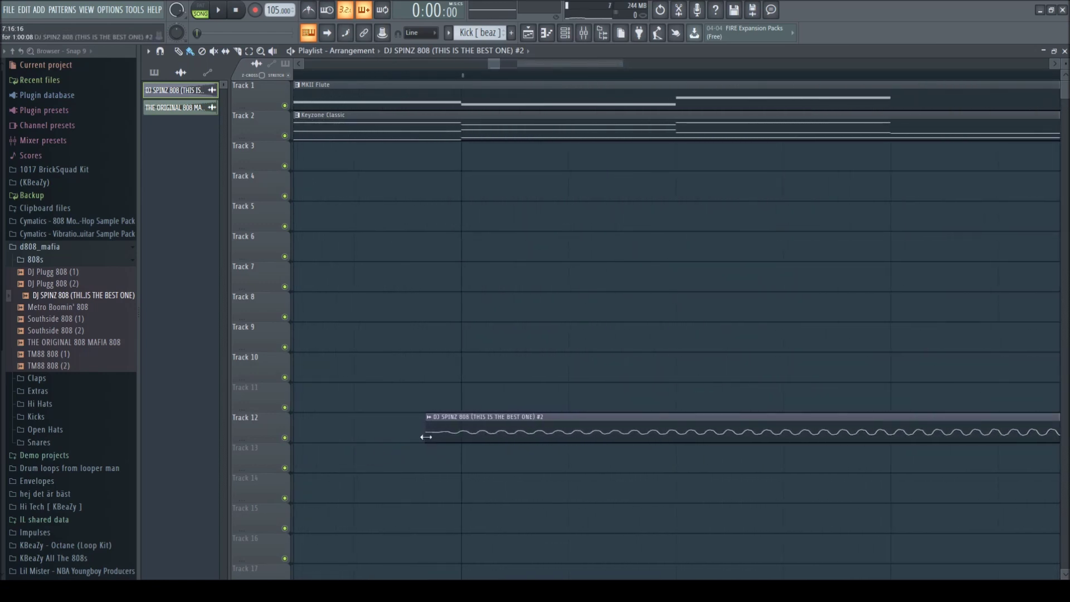
pyautogui.moveTo(426, 436); pyautogui.dragTo(454, 438)
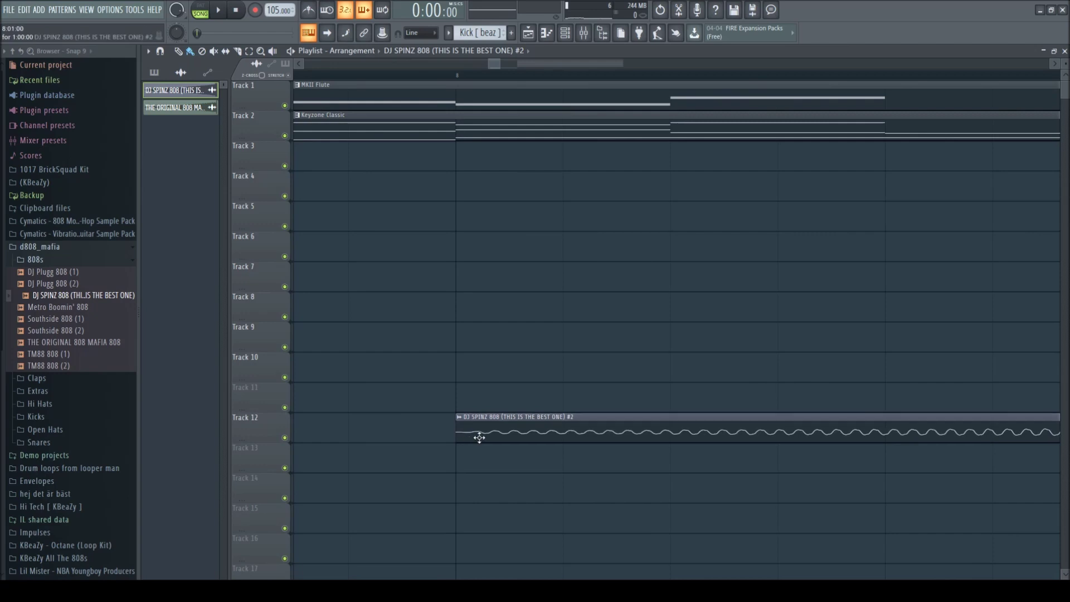
# - Lower the time-stretching pitch of the reversed DJ SPINZ 808 clip and play back the lead-in to bar 9
pyautogui.doubleClick(477, 437)
pyautogui.scroll(-8, 549, 507)
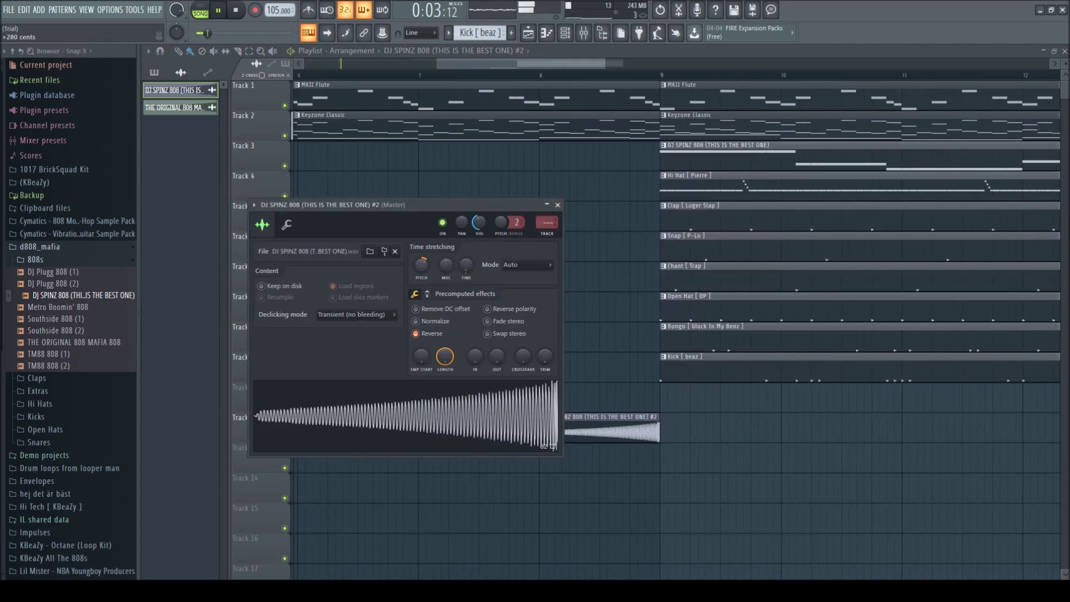
pyautogui.moveTo(422, 266); pyautogui.dragTo(422, 268)
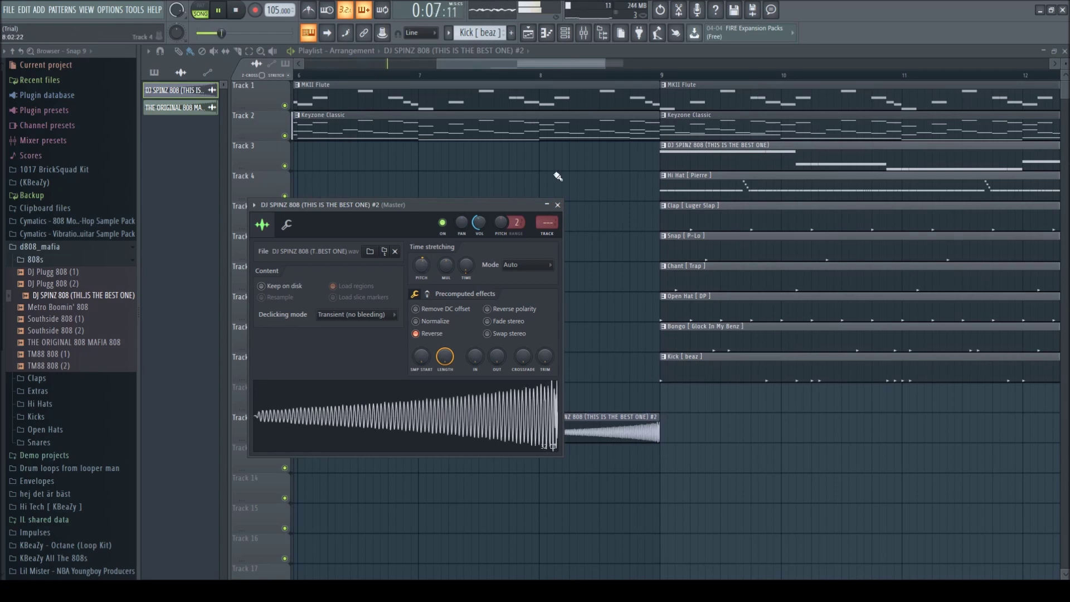
pyautogui.click(558, 204)
pyautogui.click(518, 76)
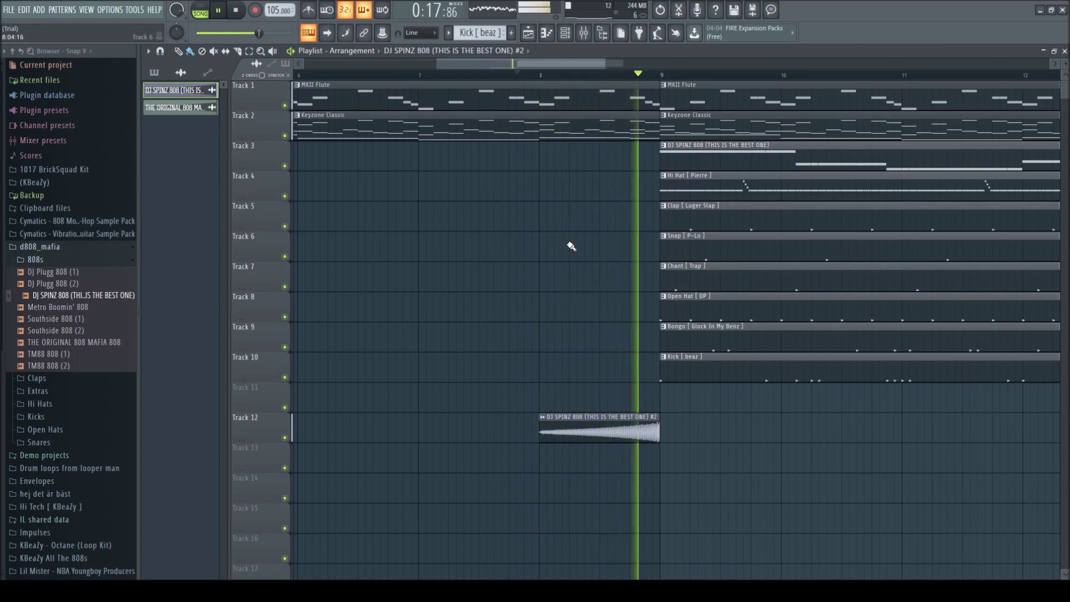
# - Try the DJ SPINZ 808 pattern's notes one octave lower during playback, and transpose them back up an octave
pyautogui.keyDown('ctrl'); pyautogui.scroll(-1, 588, 318); pyautogui.keyUp('ctrl')
pyautogui.press('space')
pyautogui.doubleClick(695, 162)
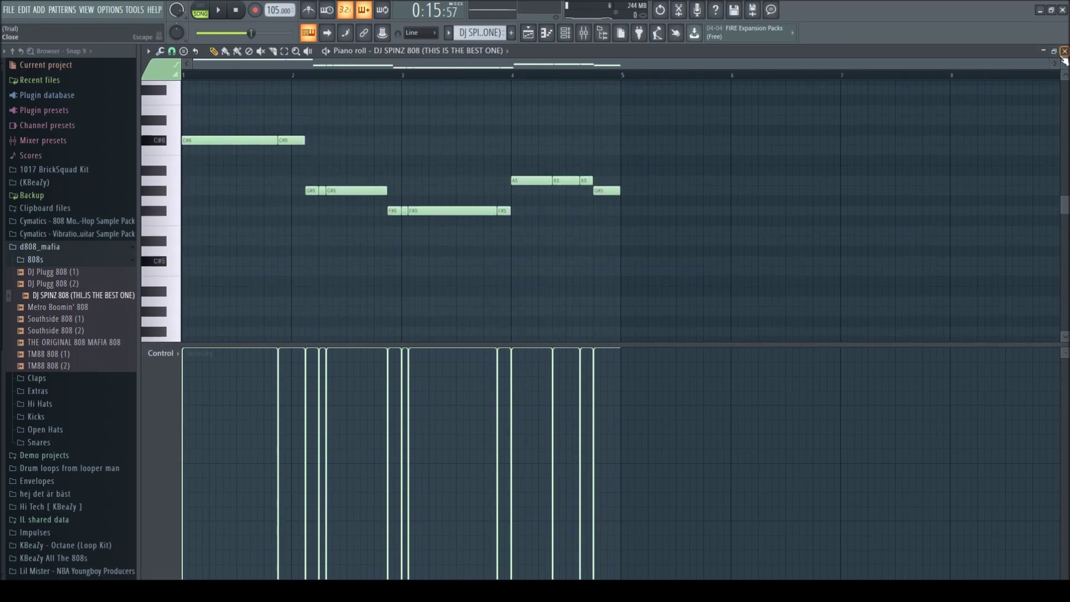
pyautogui.hotkey('ctrl', 'Down')
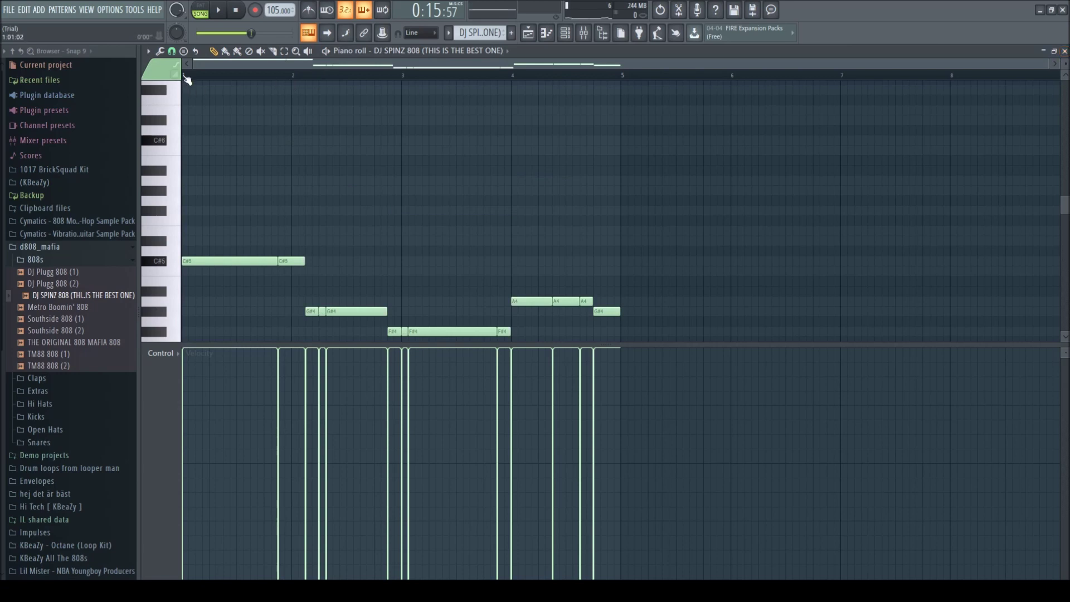
pyautogui.press('space')
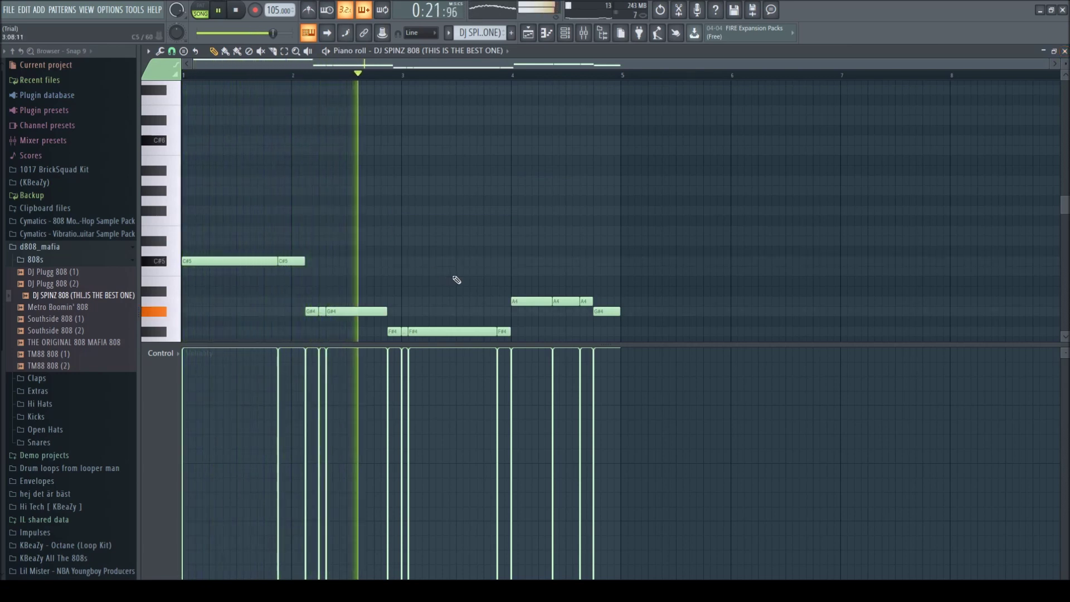
pyautogui.scroll(-2, 455, 276)
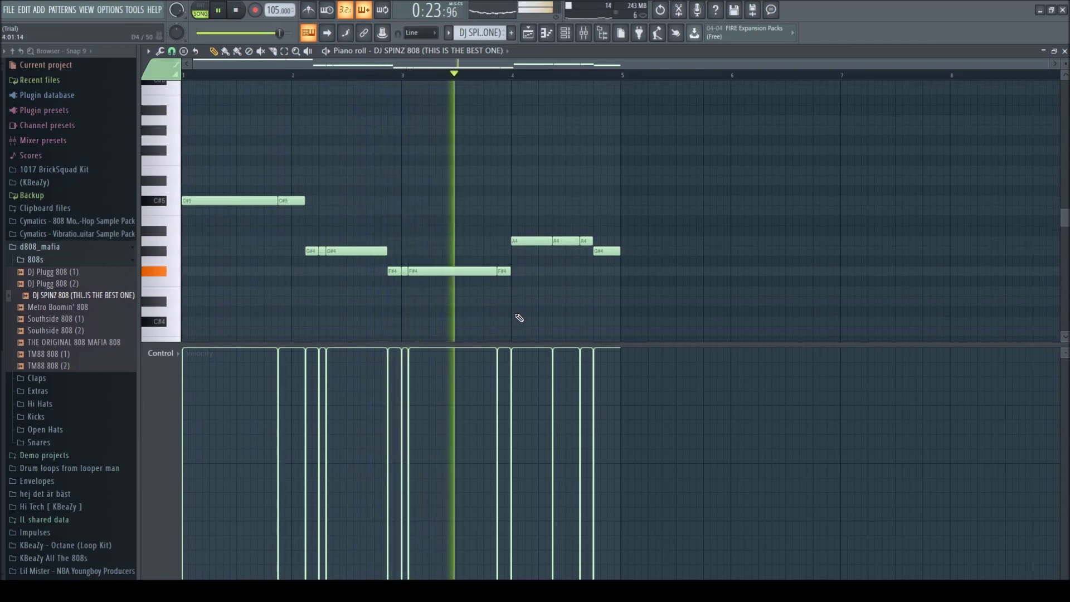
pyautogui.hotkey('ctrl', 'Up')
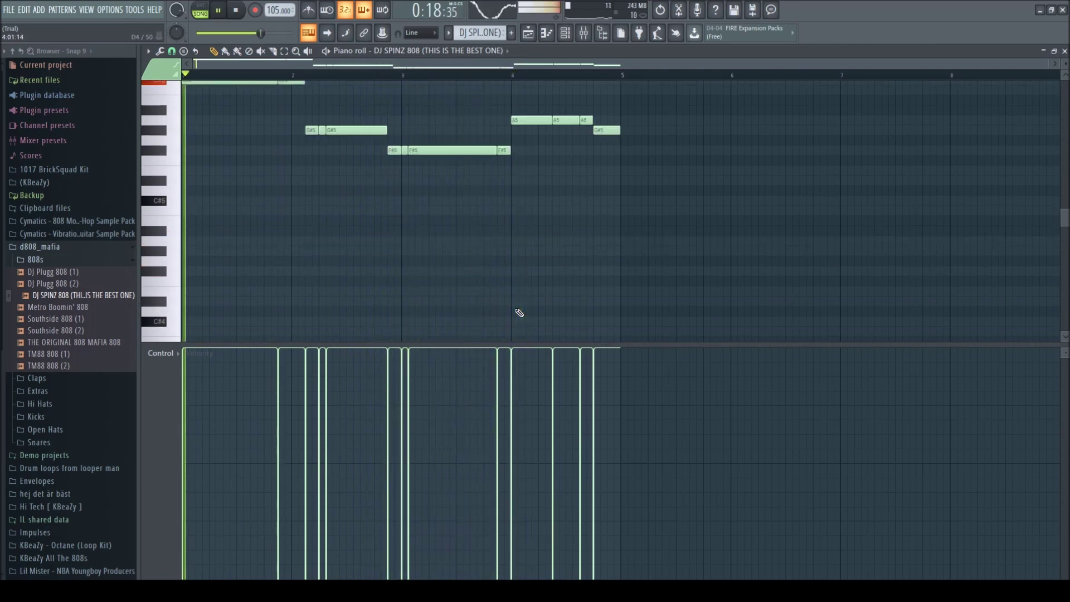
pyautogui.scroll(5, 485, 299)
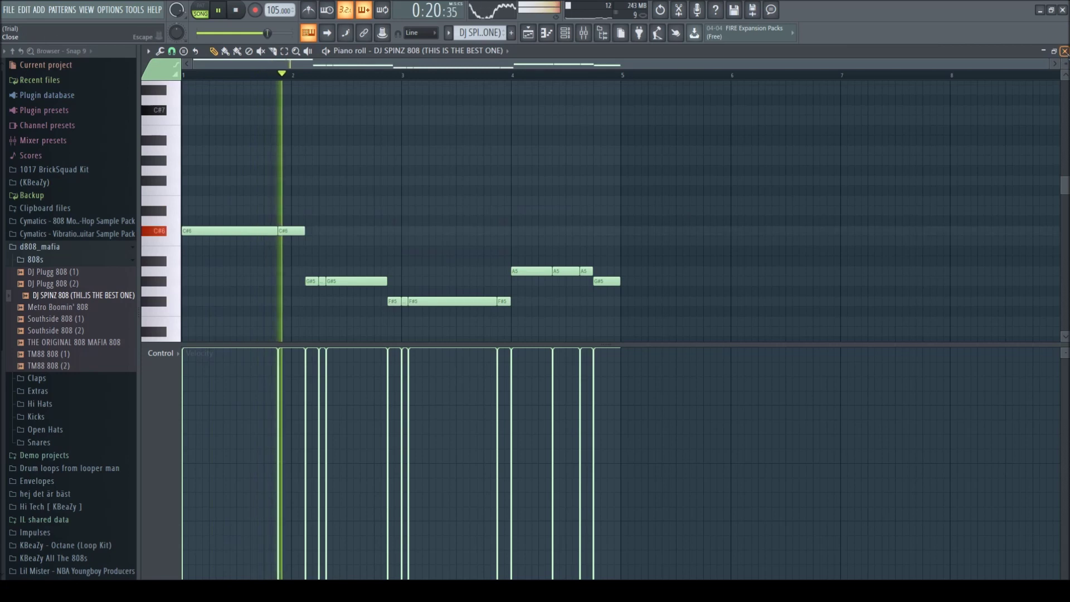
pyautogui.click(1065, 51)
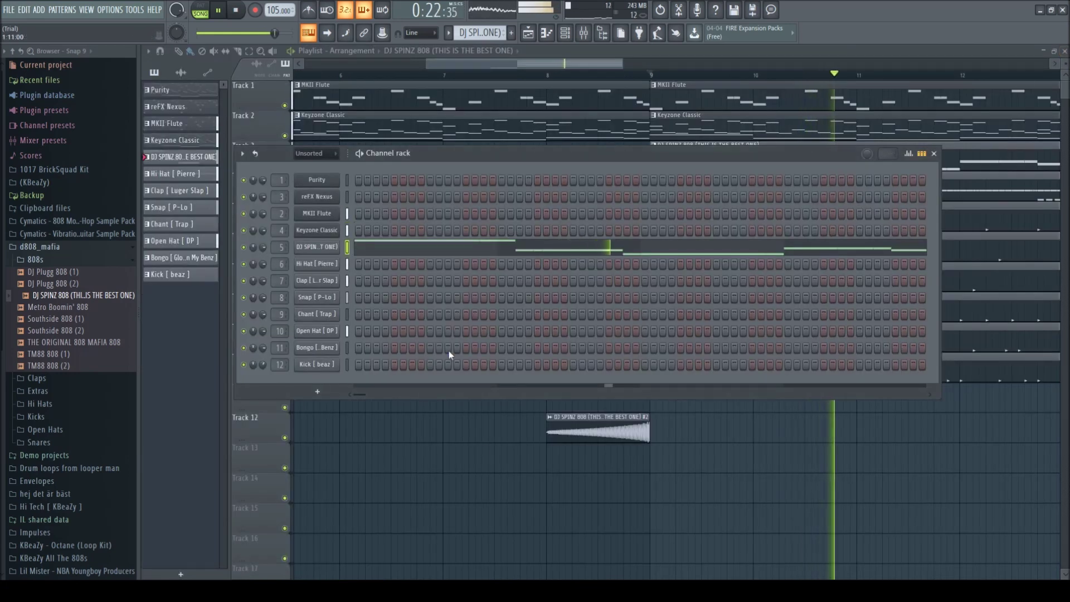
# - Raise the time-stretching pitch of the reversed DJ SPINZ 808 clip and preview its transition into bar 9
pyautogui.press('space')
pyautogui.doubleClick(580, 428)
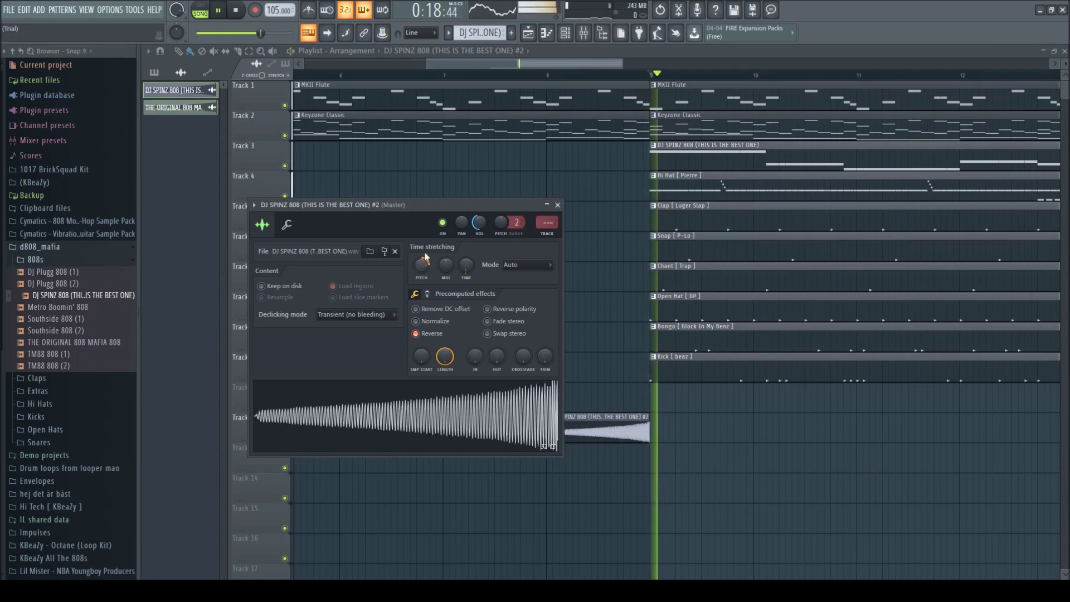
pyautogui.click(558, 205)
pyautogui.click(585, 76)
pyautogui.press('space')
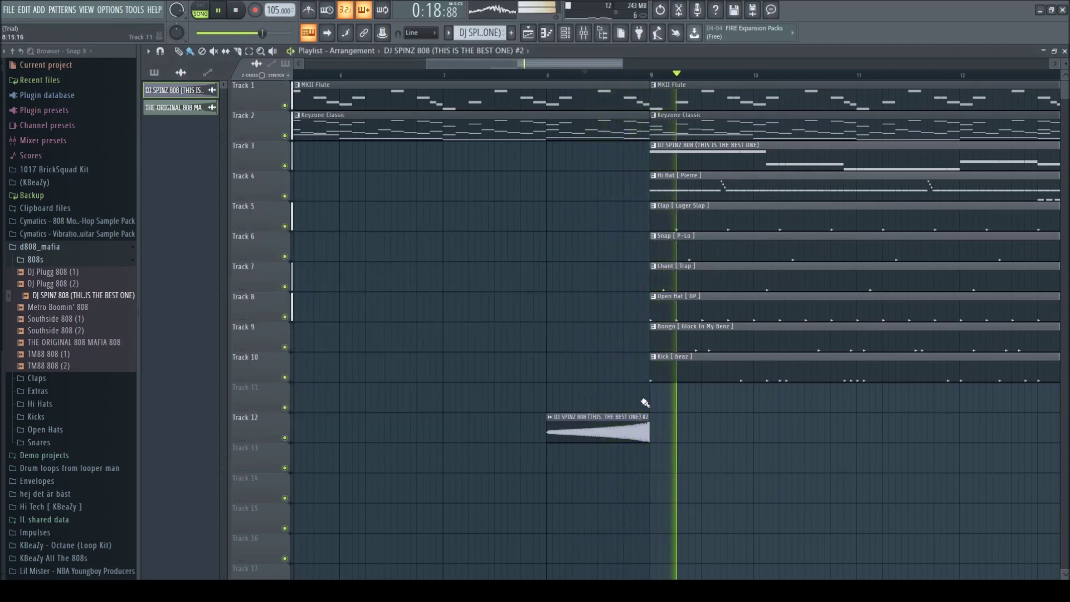
pyautogui.click(542, 77)
pyautogui.press('space')
pyautogui.moveTo(154, 119); pyautogui.dragTo(154, 119)
pyautogui.scroll(-5, 451, 422)
pyautogui.scroll(2, 453, 423)
pyautogui.click(569, 76)
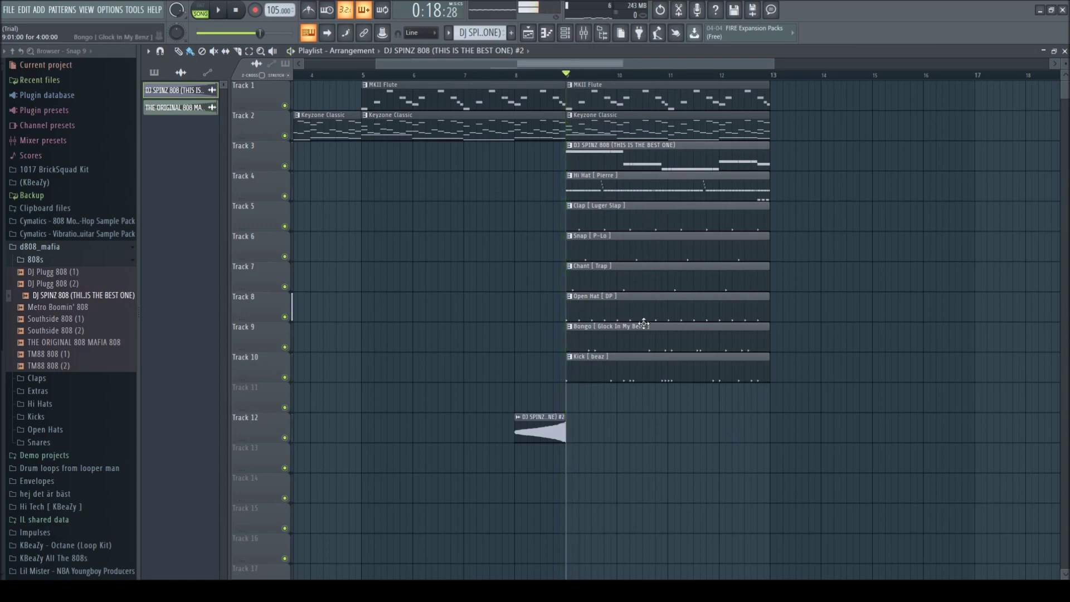
# - Collapse the d808_mafia folder and duplicate the bar 9 patterns on tracks 1 to 10 to bar 13
pyautogui.click(48, 247)
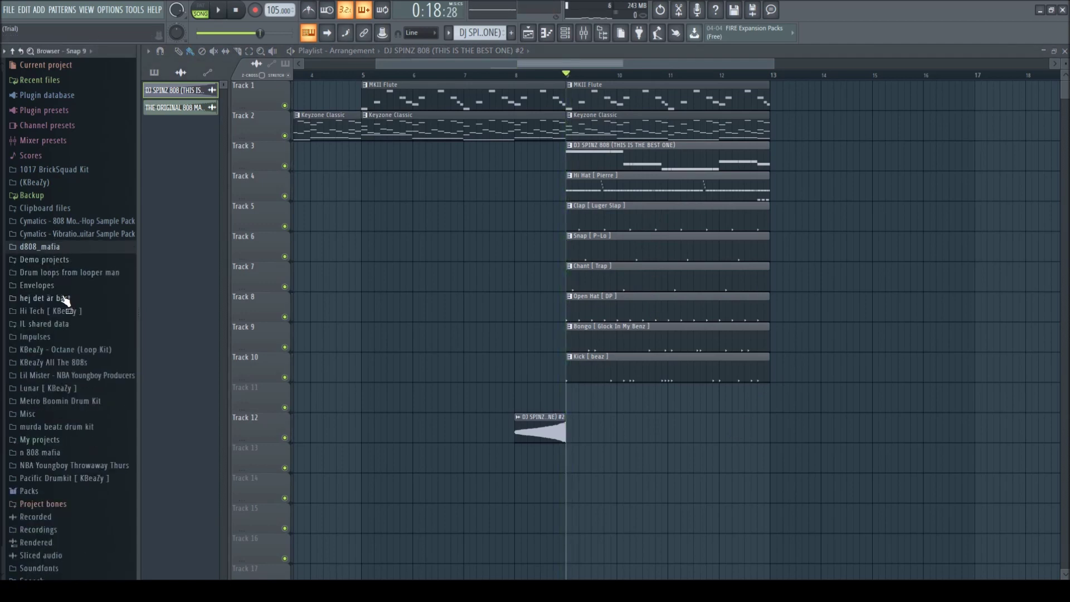
pyautogui.moveTo(865, 413); pyautogui.dragTo(613, 76)
pyautogui.hotkey('ctrl', 'b')
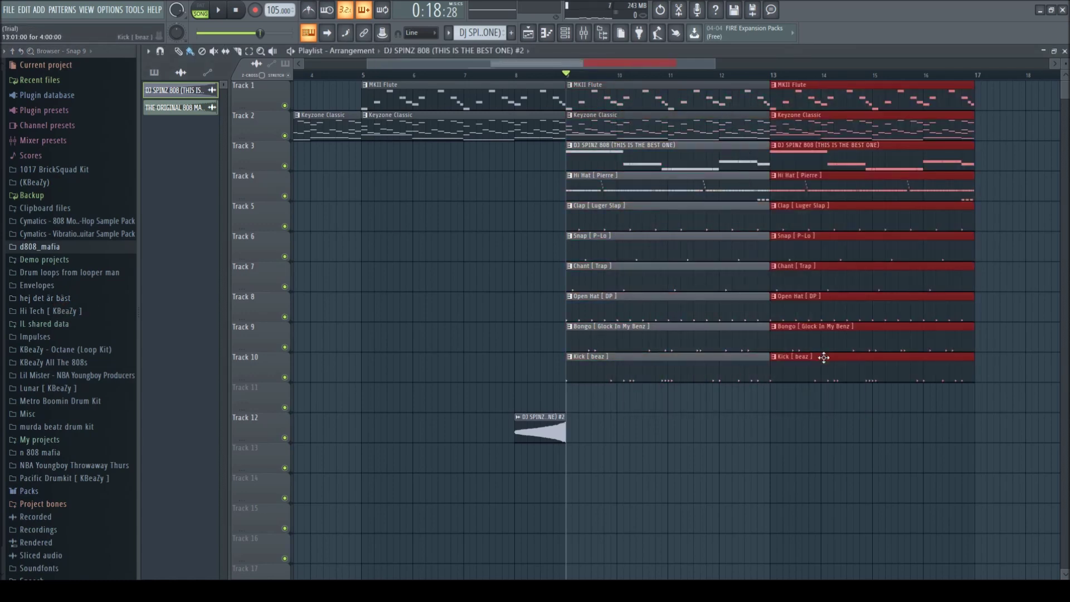
# - Duplicate the full pattern block of bars 9 to 16 to fill bars 17 through 32
pyautogui.scroll(-3, 853, 337)
pyautogui.keyDown('ctrl'); pyautogui.click(887, 325); pyautogui.keyUp('ctrl')
pyautogui.moveTo(799, 77); pyautogui.dragTo(550, 106)
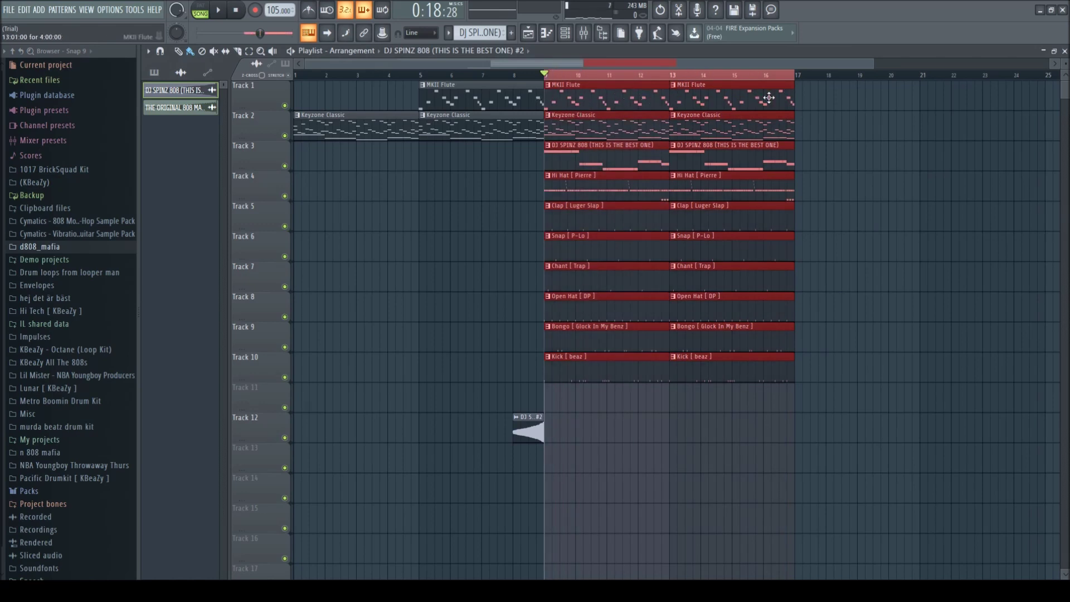
pyautogui.moveTo(873, 473); pyautogui.dragTo(553, 83)
pyautogui.hotkey('ctrl', 'd')
pyautogui.moveTo(907, 412); pyautogui.dragTo(618, 83)
pyautogui.hotkey('ctrl', 'b')
pyautogui.scroll(3, 770, 259)
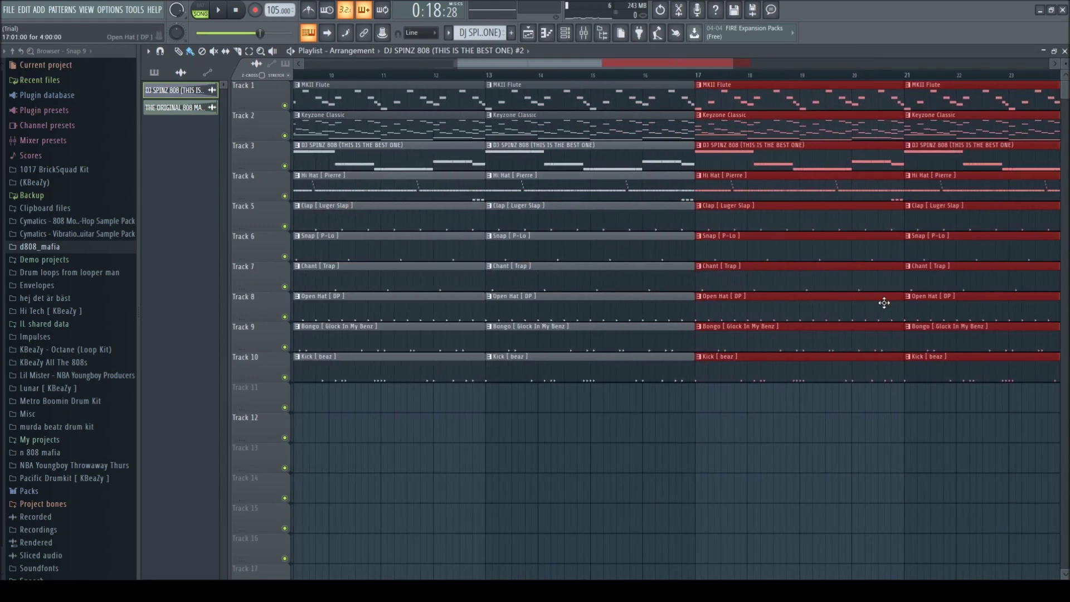
pyautogui.scroll(-3, 931, 351)
pyautogui.moveTo(1028, 430); pyautogui.dragTo(807, 95)
pyautogui.hotkey('ctrl', 'b')
pyautogui.scroll(-3, 831, 223)
# - Move all patterns from bar 17 onward down one track, to tracks 2 to 11
pyautogui.moveTo(890, 430); pyautogui.dragTo(578, 83)
pyautogui.moveTo(569, 92); pyautogui.dragTo(565, 122)
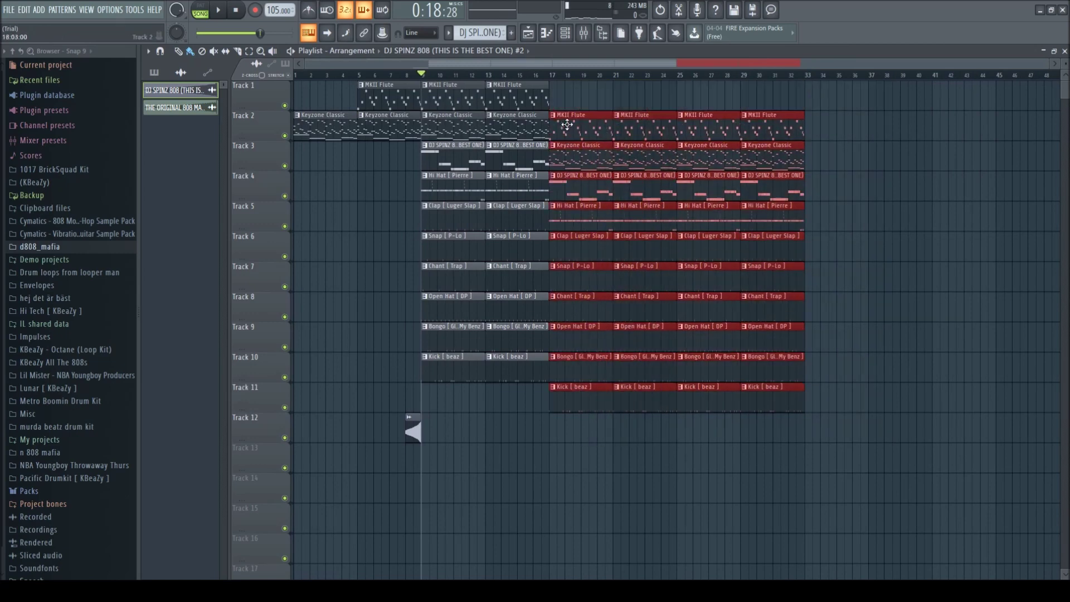
pyautogui.rightClick(570, 92)
pyautogui.scroll(4, 440, 70)
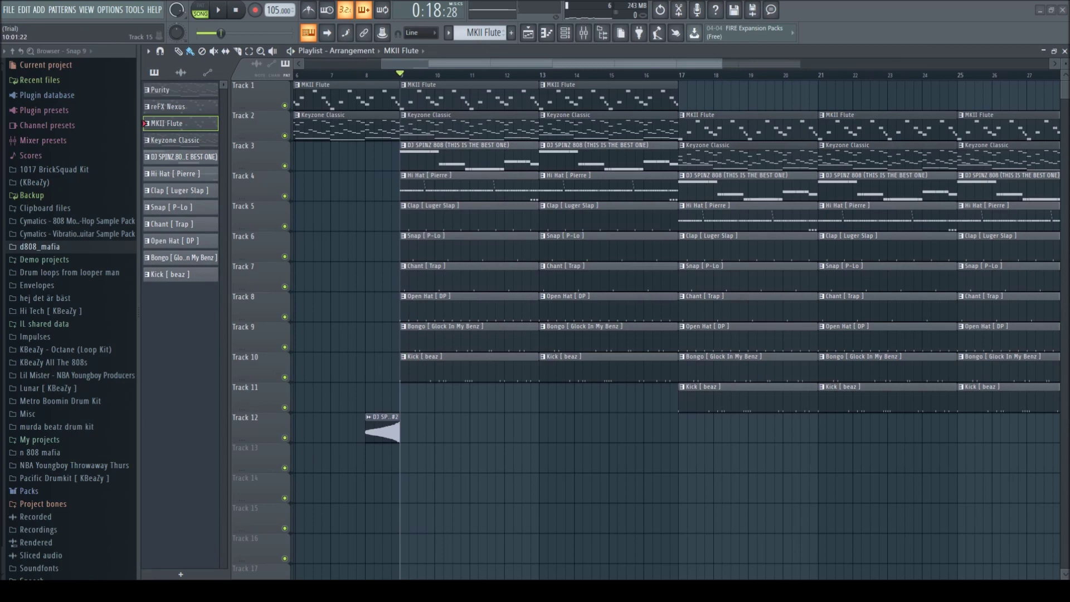
# - Audition the crashes in the Metro Boomin Drum Kit and add MB Crash (4) on track 13 at bar 9, with a playback check
pyautogui.click(356, 77)
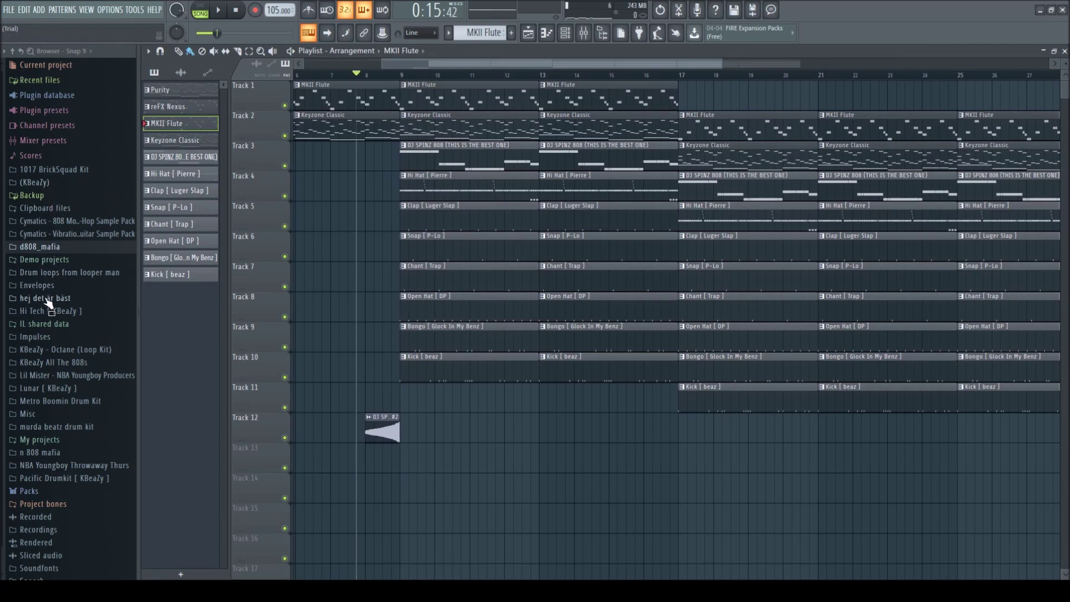
pyautogui.click(62, 401)
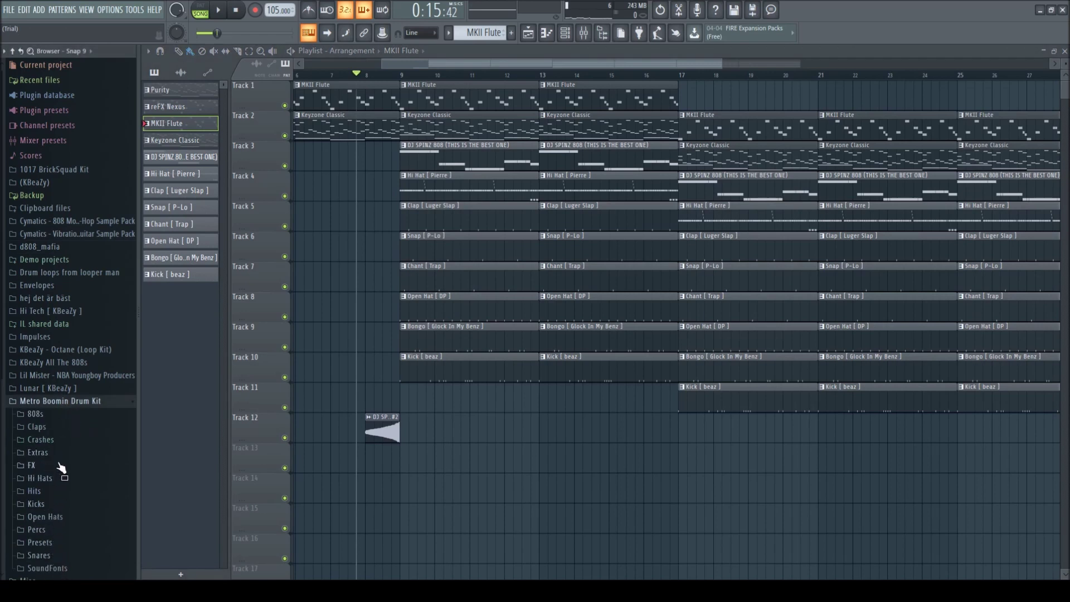
pyautogui.click(58, 439)
pyautogui.click(64, 466)
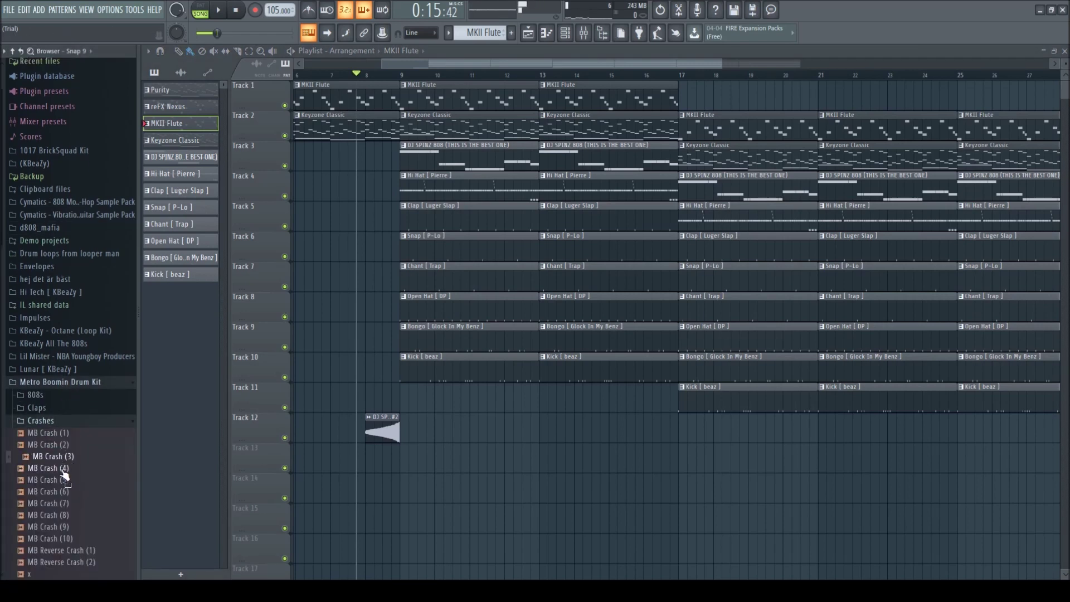
pyautogui.moveTo(63, 474); pyautogui.dragTo(422, 463)
pyautogui.press('space')
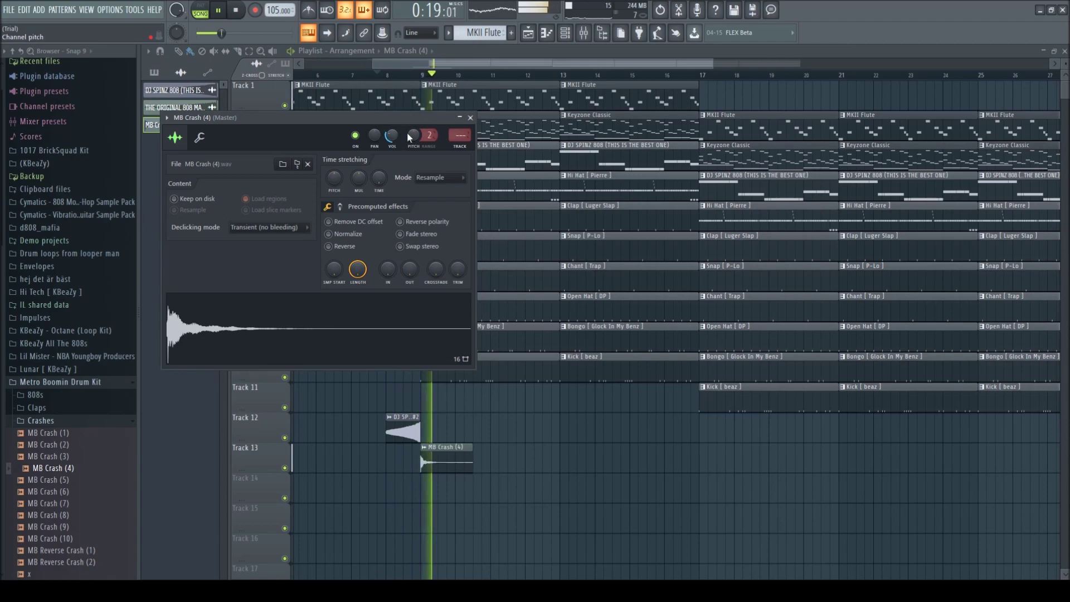
pyautogui.click(470, 118)
# - Delete the Kick [ beaz ] clip at bar 9 on track 10 and replay the drop from bar 9
pyautogui.scroll(-3, 544, 507)
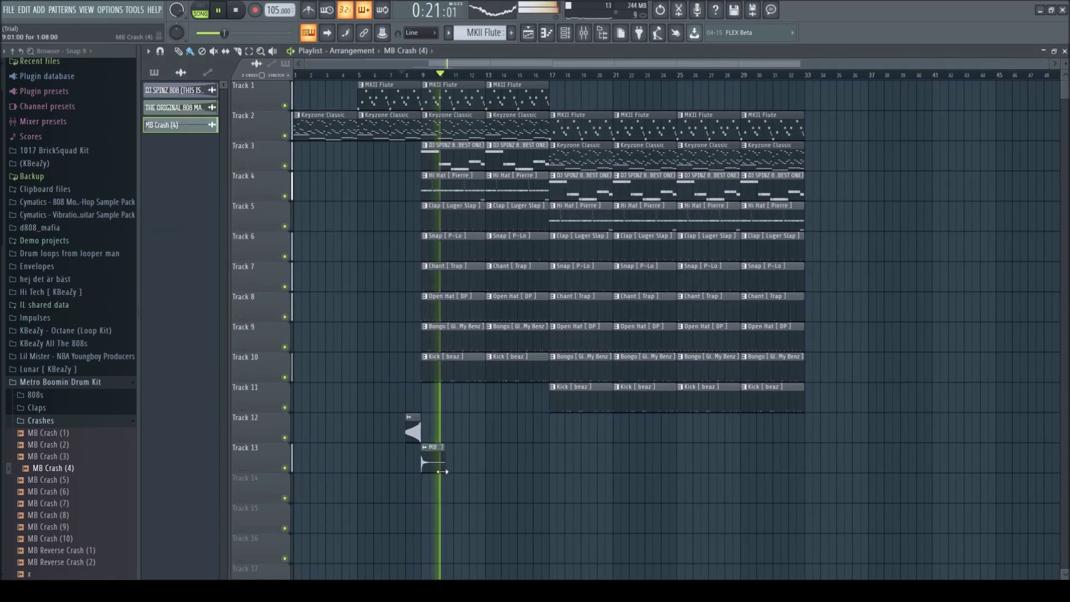
pyautogui.press('space')
pyautogui.click(427, 75)
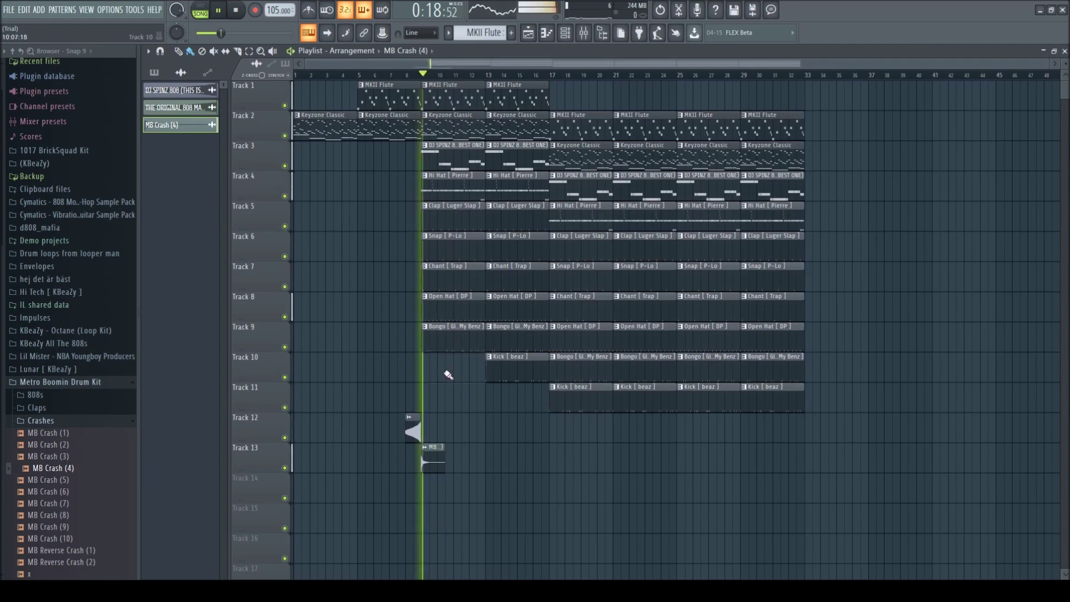
# - Lower the first two notes of the DJ SPINZ 808 pattern to C#5, keep the other notes in octave 5, and play it back
pyautogui.doubleClick(456, 161)
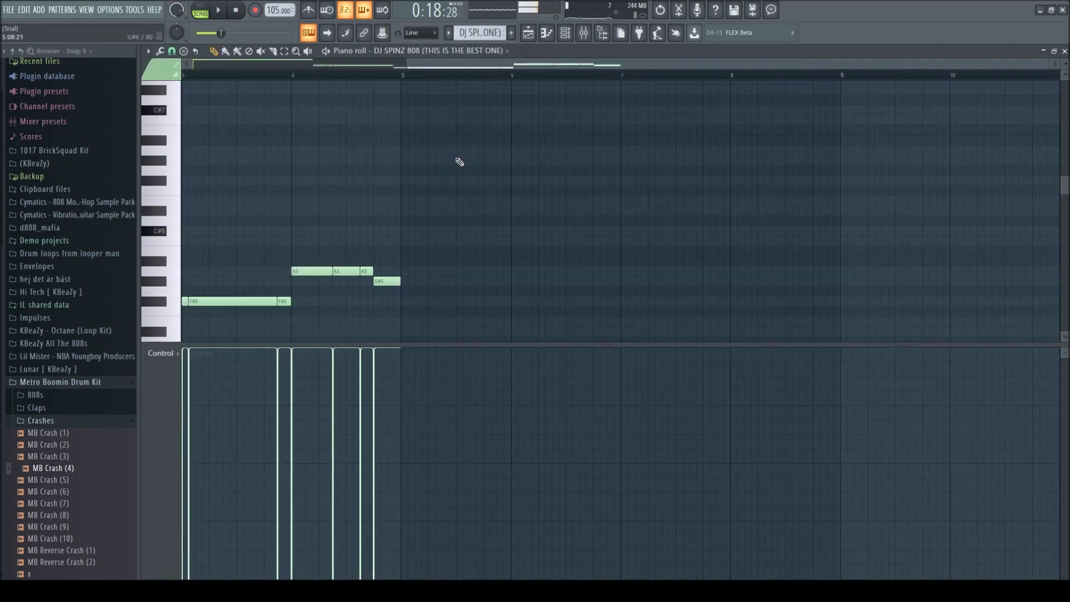
pyautogui.press('space')
pyautogui.moveTo(700, 263); pyautogui.dragTo(274, 109)
pyautogui.press('space')
pyautogui.moveTo(651, 276); pyautogui.dragTo(274, 100)
pyautogui.press('Delete')
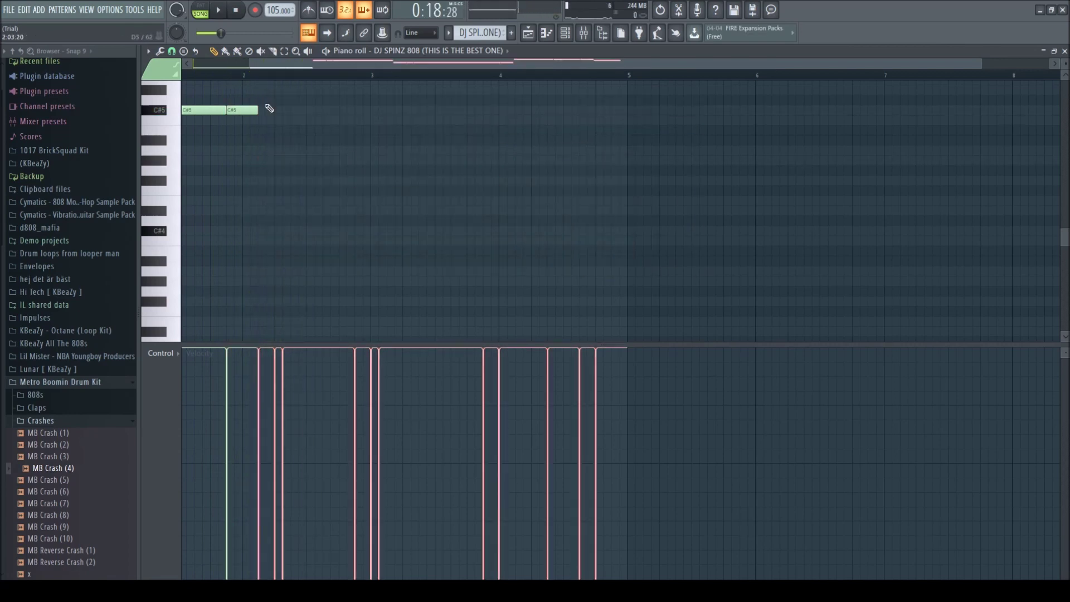
pyautogui.press('space')
pyautogui.scroll(-1, 305, 202)
pyautogui.scroll(2, 313, 216)
pyautogui.scroll(-1, 322, 229)
pyautogui.scroll(1, 345, 250)
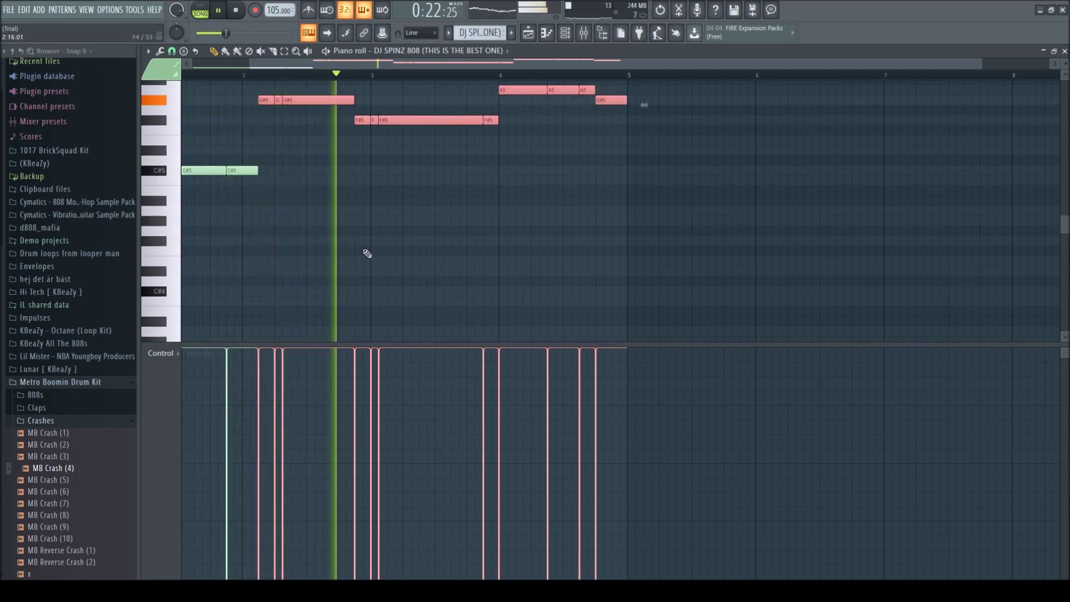
# - Lower the DJ SPINZ 808 notes that follow the first two C#5 notes by one octave
pyautogui.scroll(1, 376, 267)
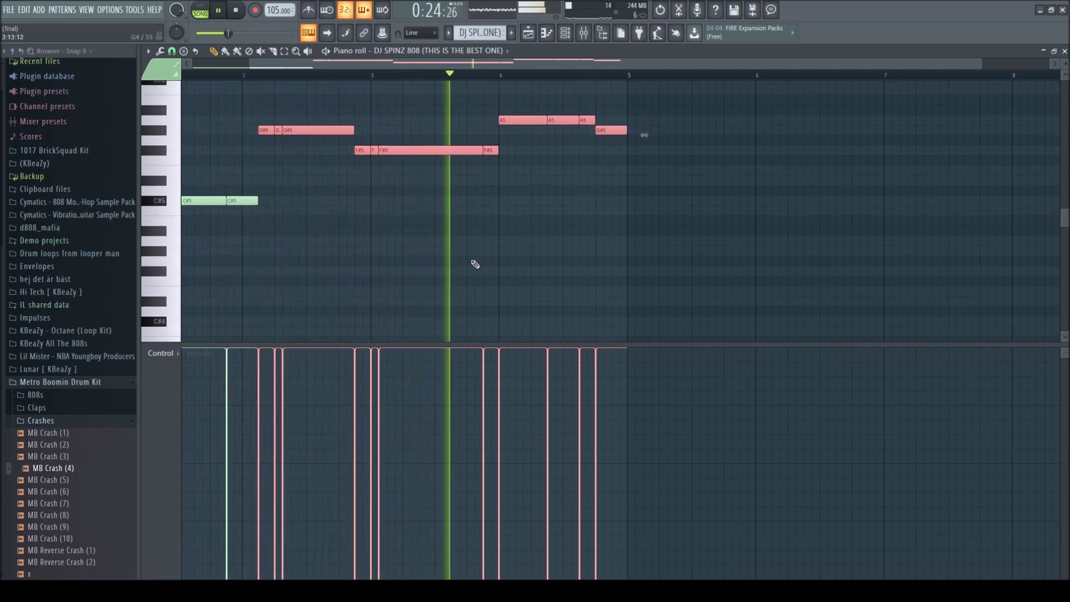
pyautogui.keyDown('ctrl'); pyautogui.click(472, 262); pyautogui.keyUp('ctrl')
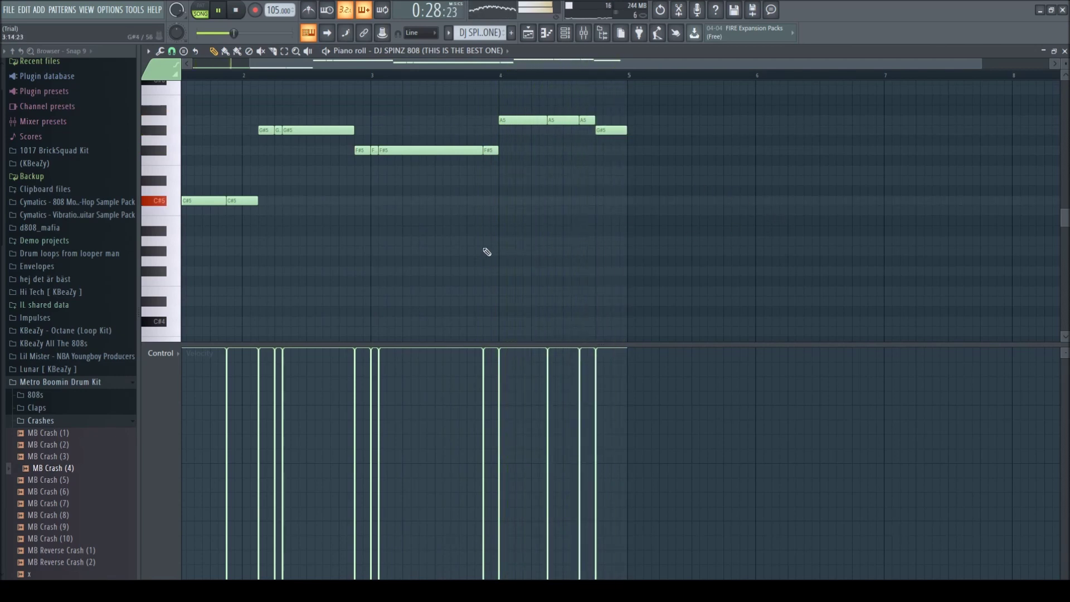
pyautogui.scroll(-1, 484, 250)
pyautogui.moveTo(713, 178); pyautogui.dragTo(317, 85)
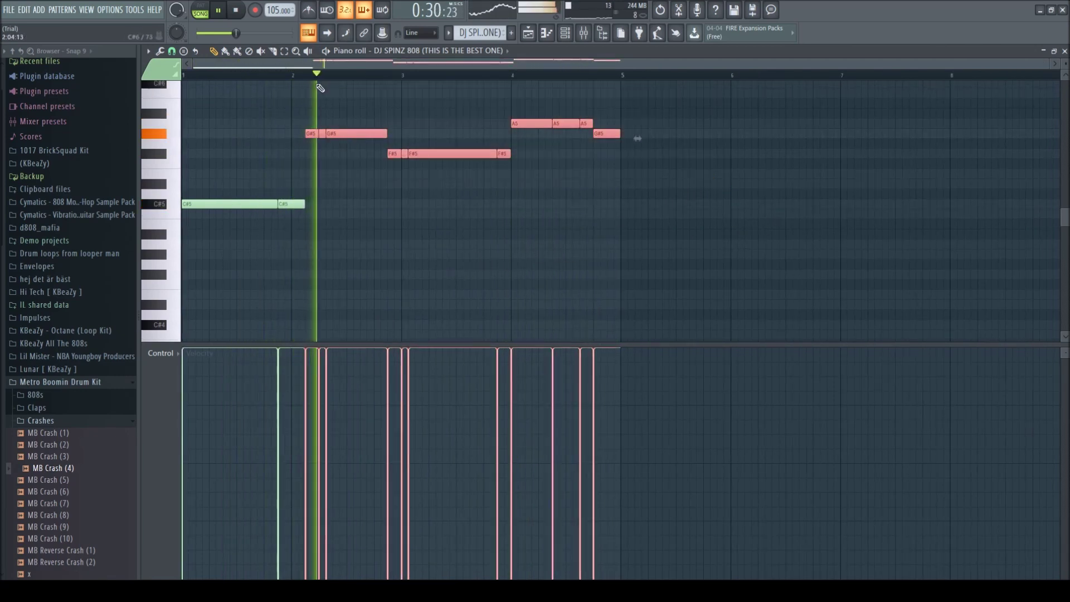
pyautogui.hotkey('ctrl', 'Down')
pyautogui.keyDown('ctrl'); pyautogui.click(468, 150); pyautogui.keyUp('ctrl')
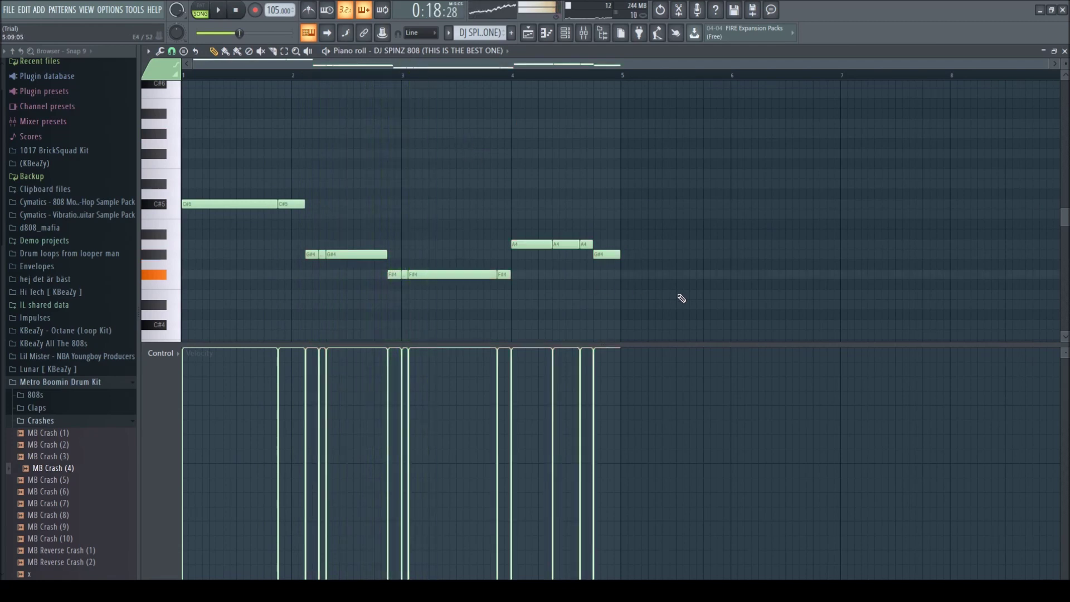
# - Raise all notes of the DJ SPINZ 808 pattern by one octave and return to the playlist
pyautogui.moveTo(682, 300); pyautogui.dragTo(268, 181)
pyautogui.hotkey('ctrl', 'Up')
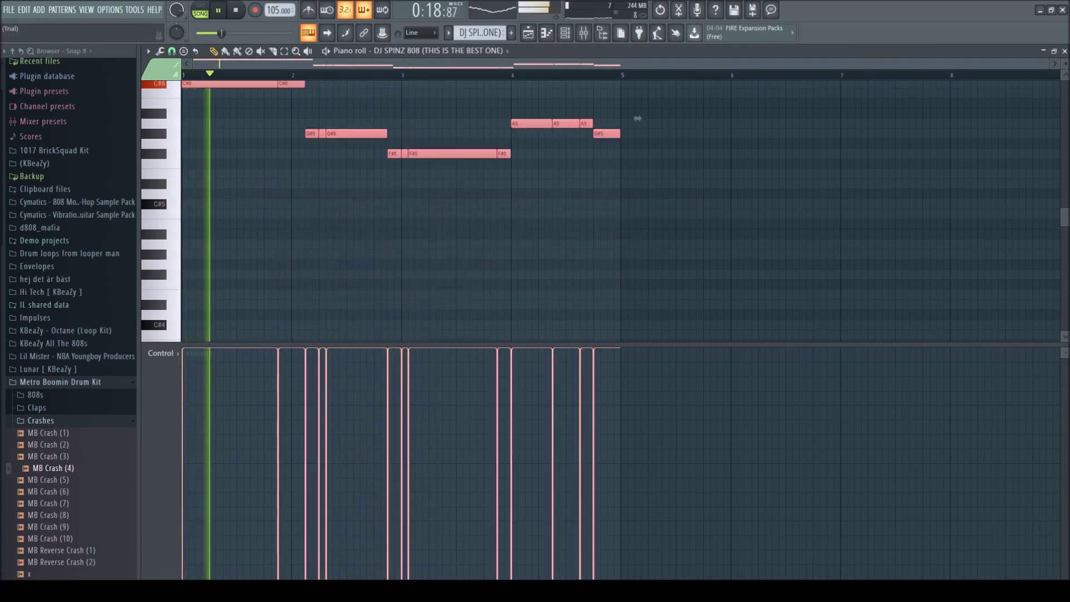
pyautogui.press('Escape')
pyautogui.press('Escape')
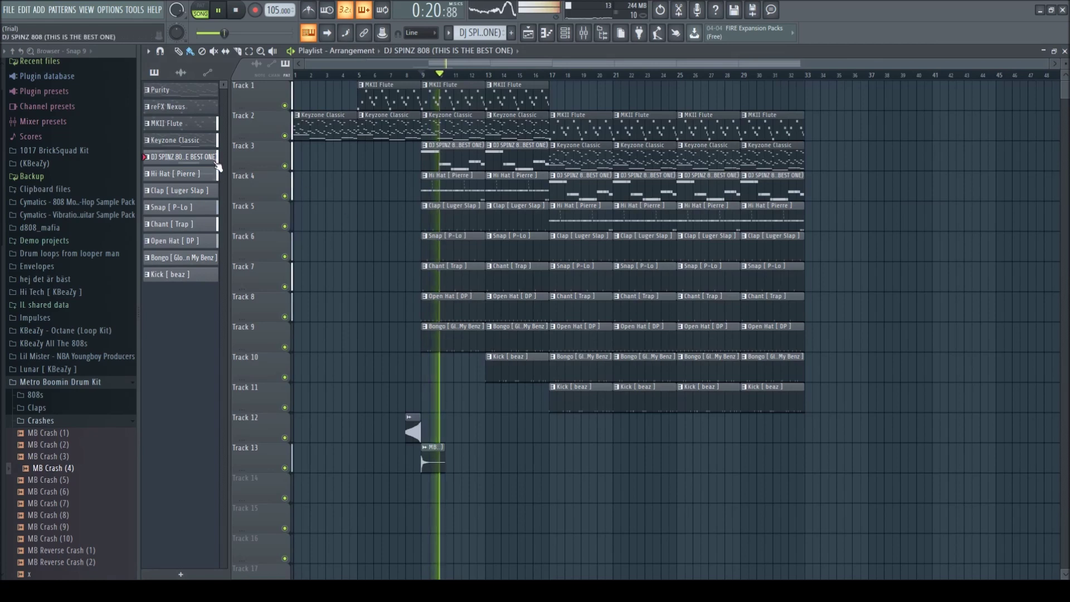
# - Collapse the Crashes and Metro Boomin Drum Kit folders and set mixer insert 10's volume to -8.5 dB
pyautogui.click(69, 421)
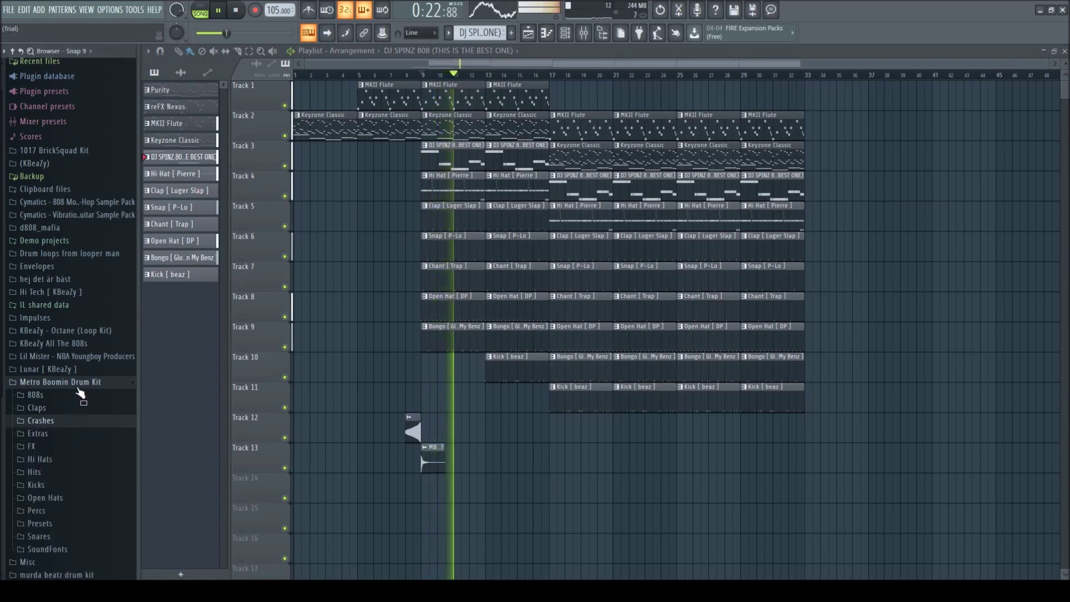
pyautogui.click(78, 382)
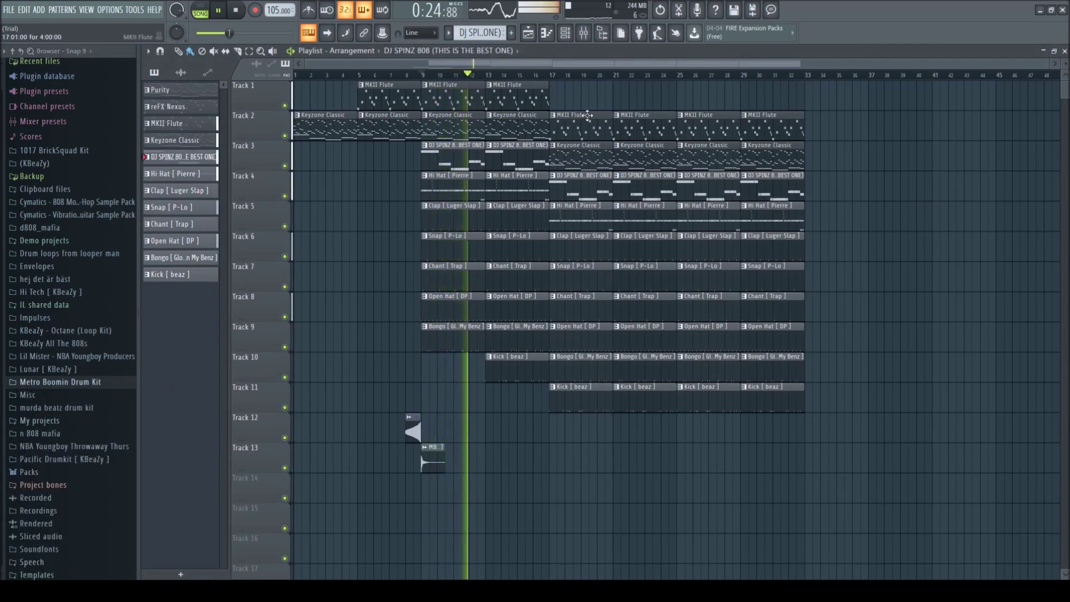
pyautogui.click(584, 32)
pyautogui.moveTo(440, 449); pyautogui.dragTo(440, 470)
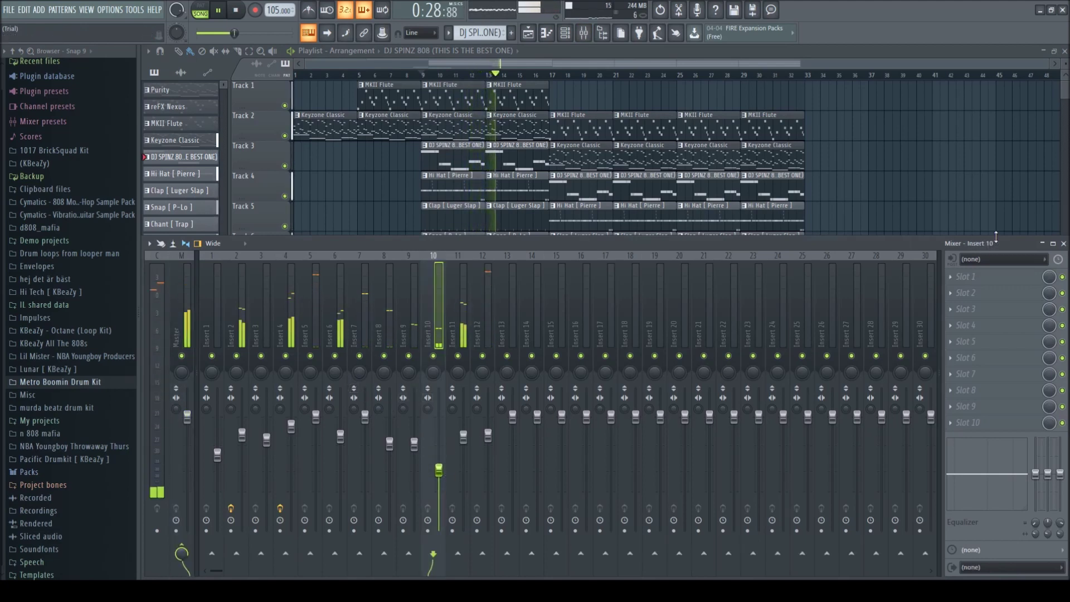
pyautogui.moveTo(439, 470); pyautogui.dragTo(440, 456)
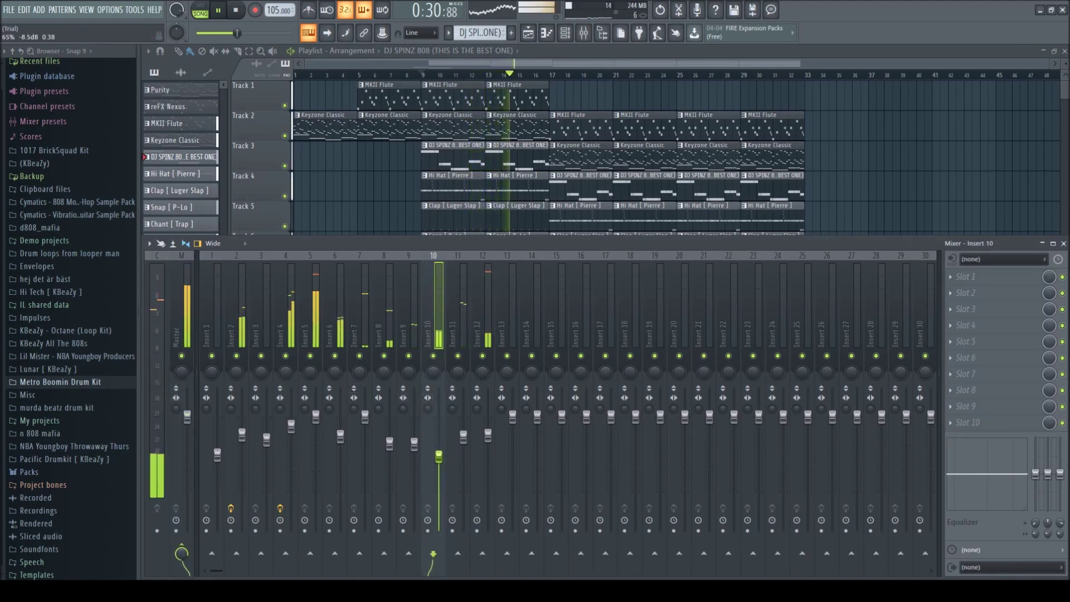
pyautogui.press('F9')
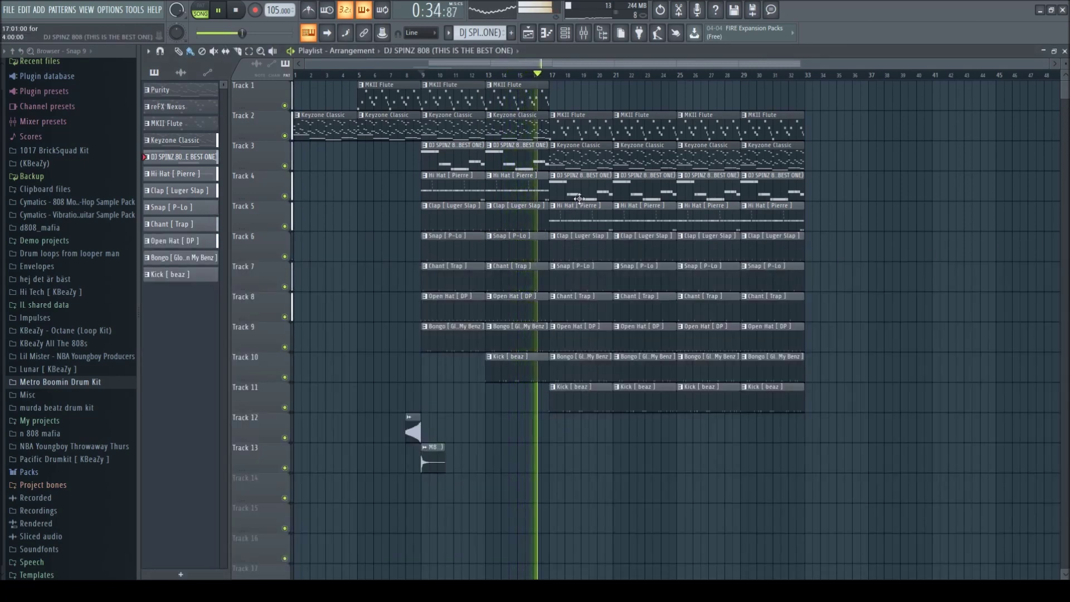
# - Stop playback and delete the MKII Flute and Keyzone Classic clips on tracks 2 and 3 from bar 17 to the end
pyautogui.press('space')
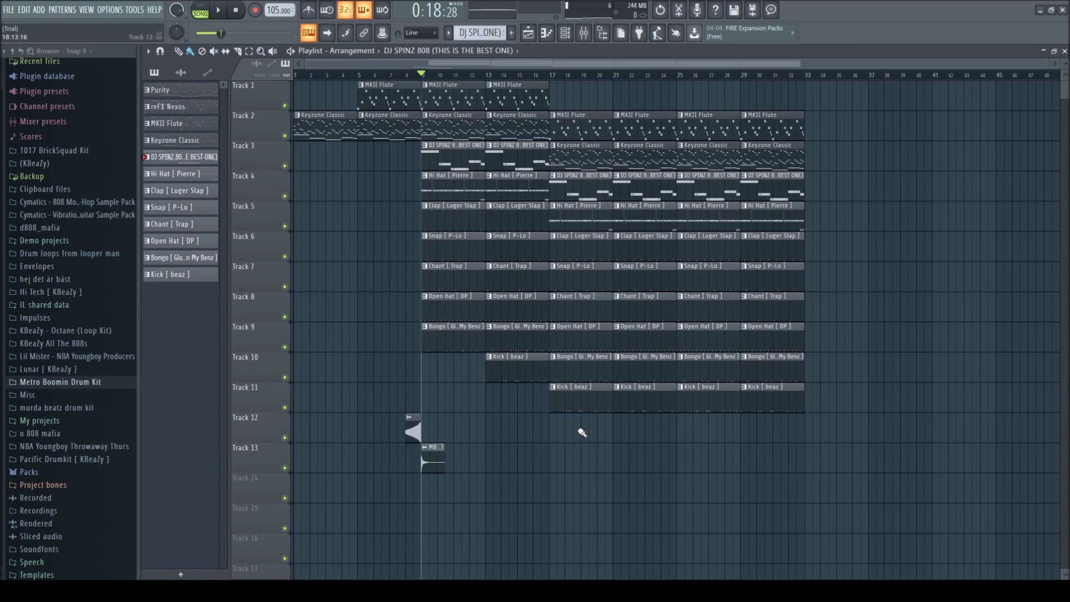
pyautogui.click(552, 75)
pyautogui.rightClick(573, 124)
pyautogui.rightClick(583, 157)
pyautogui.rightClick(645, 160)
pyautogui.rightClick(700, 160)
pyautogui.rightClick(772, 157)
pyautogui.rightClick(772, 134)
pyautogui.rightClick(708, 132)
pyautogui.rightClick(645, 131)
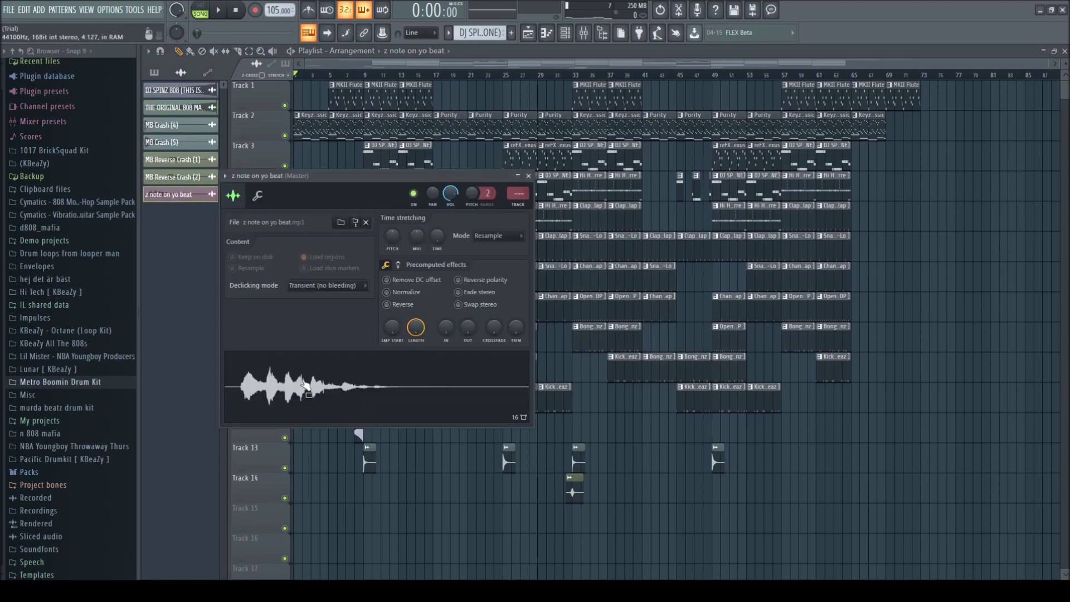
# - Trim the start of the "z note on yo beat" sample, raise its pitch and set its volume to 55% (-11.3 dB)
pyautogui.moveTo(393, 327); pyautogui.dragTo(392, 322)
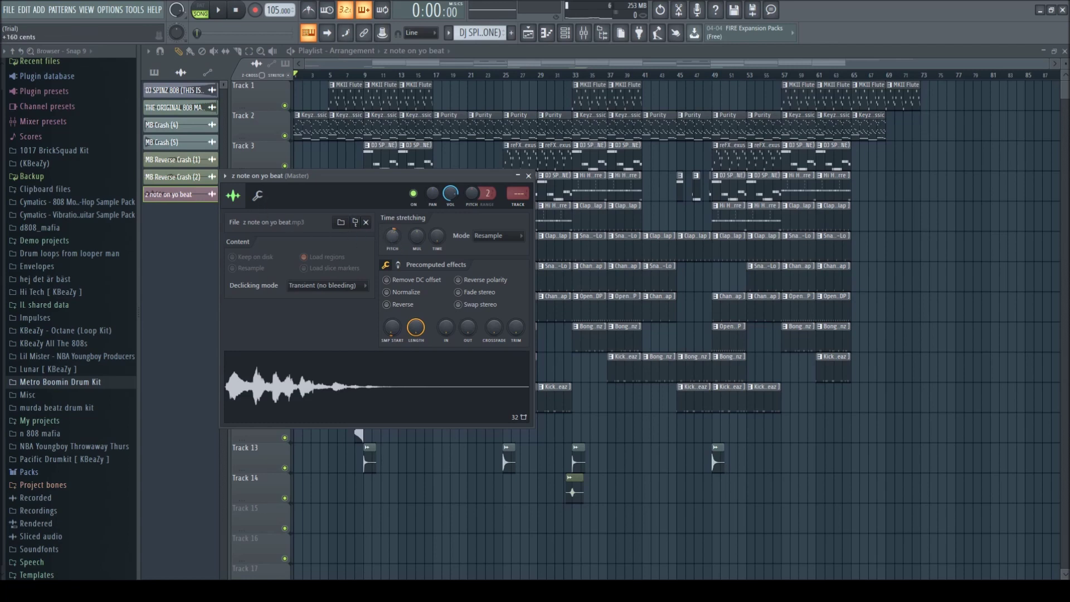
pyautogui.press('space')
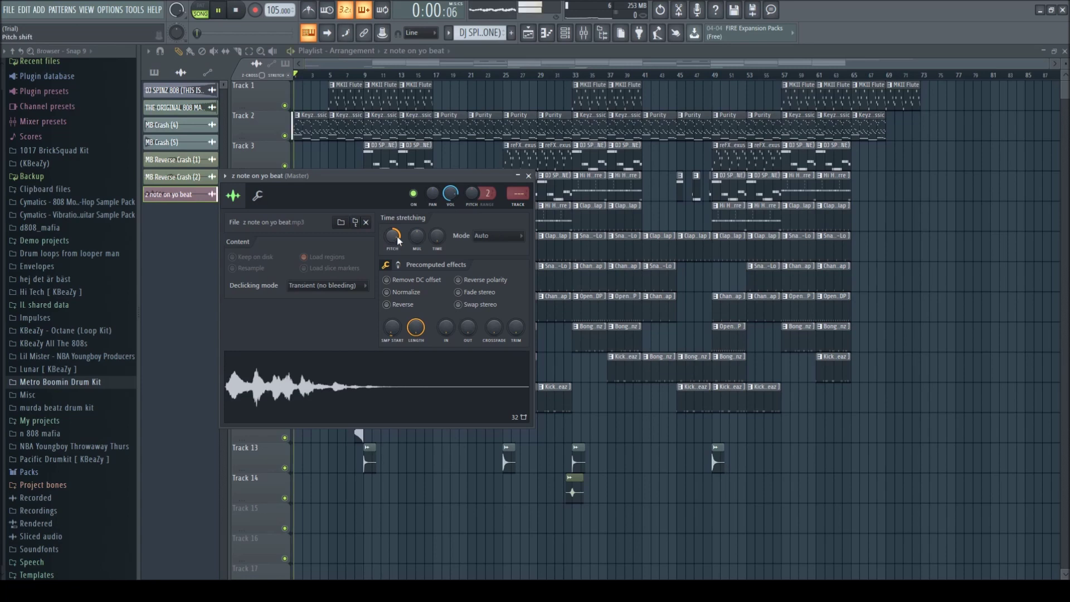
pyautogui.press('space')
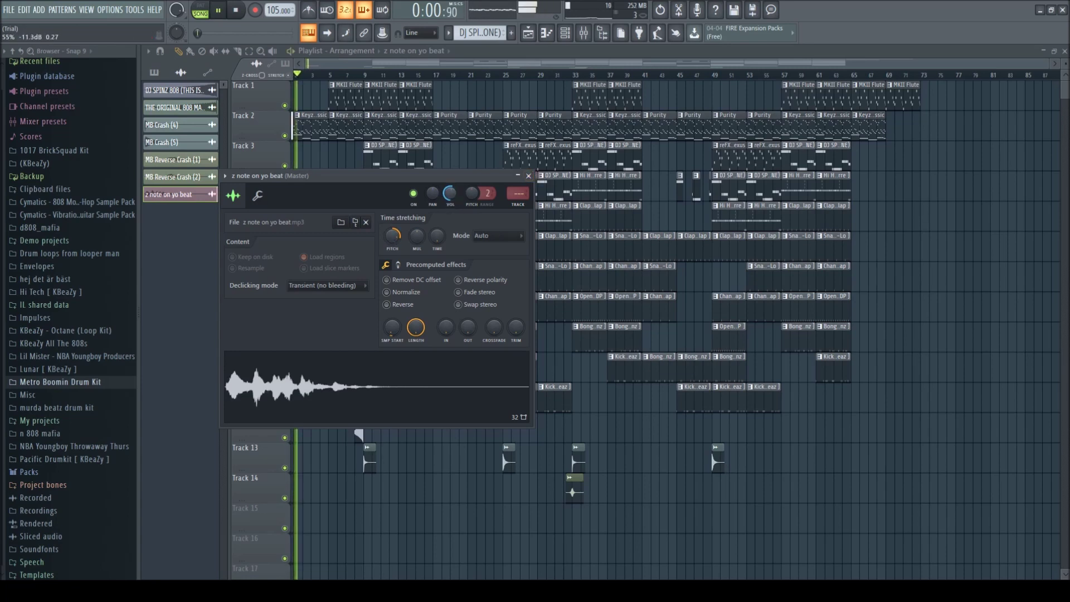
pyautogui.click(528, 176)
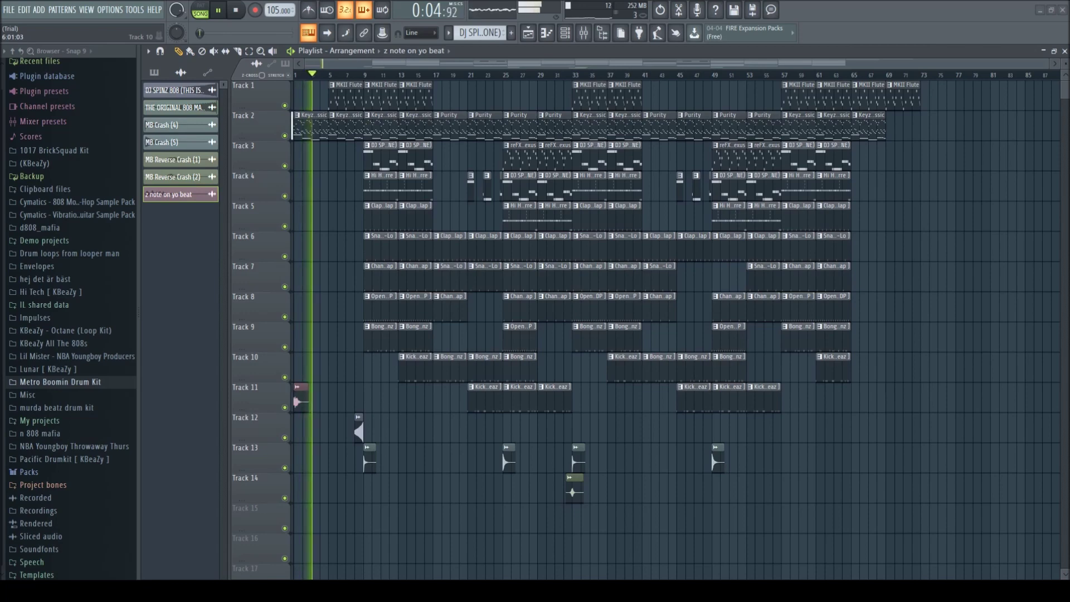
# - Position the NEW TAG ALERT clip on track 10 at bar 8 and lower the sample's volume
pyautogui.moveTo(342, 368); pyautogui.dragTo(363, 374)
pyautogui.scroll(2, 363, 388)
pyautogui.doubleClick(362, 370)
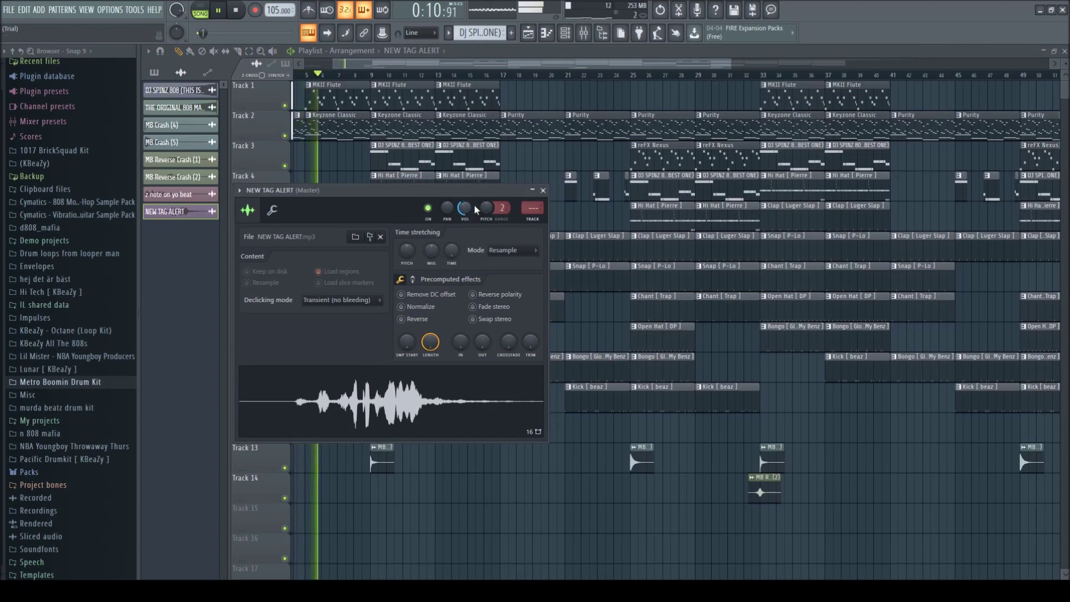
pyautogui.click(543, 191)
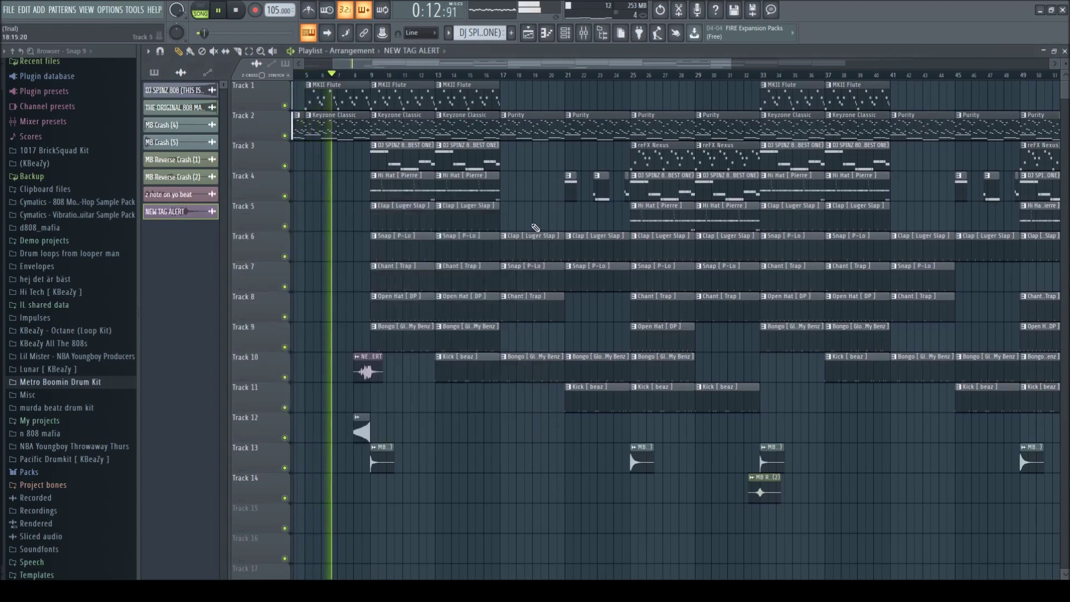
# - Create a Master volume automation clip on track 15 and shape it to fade out from bar 65 to the end
pyautogui.scroll(-2, 468, 412)
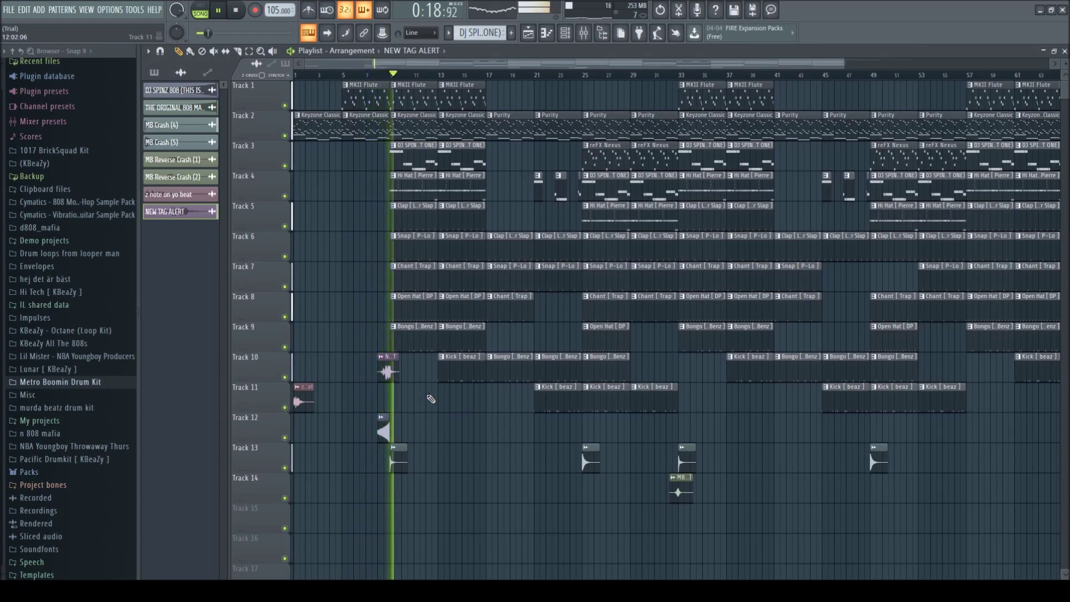
pyautogui.scroll(-1, 427, 399)
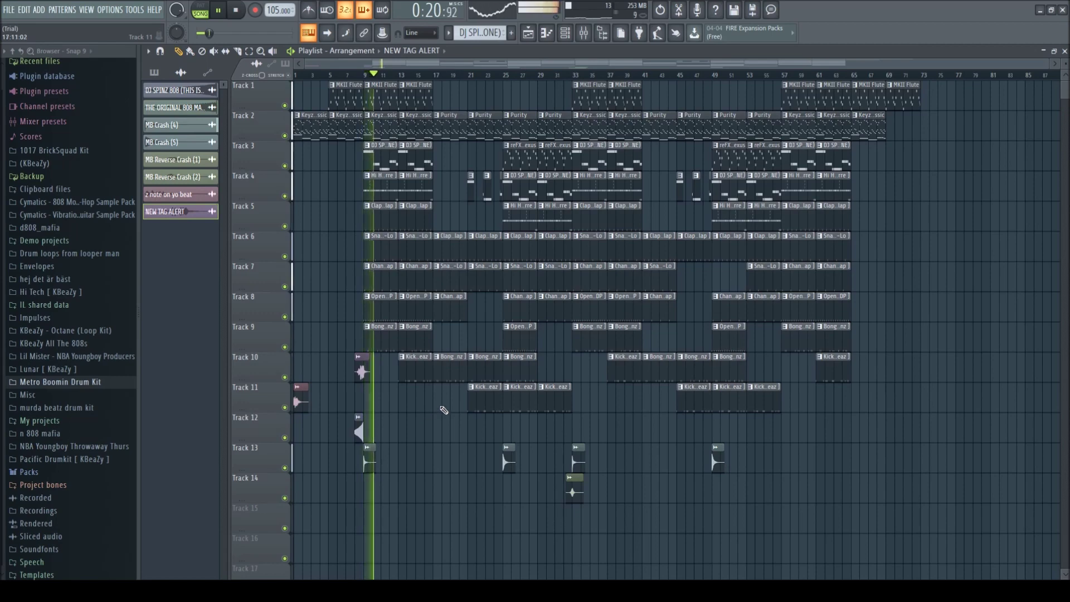
pyautogui.click(583, 34)
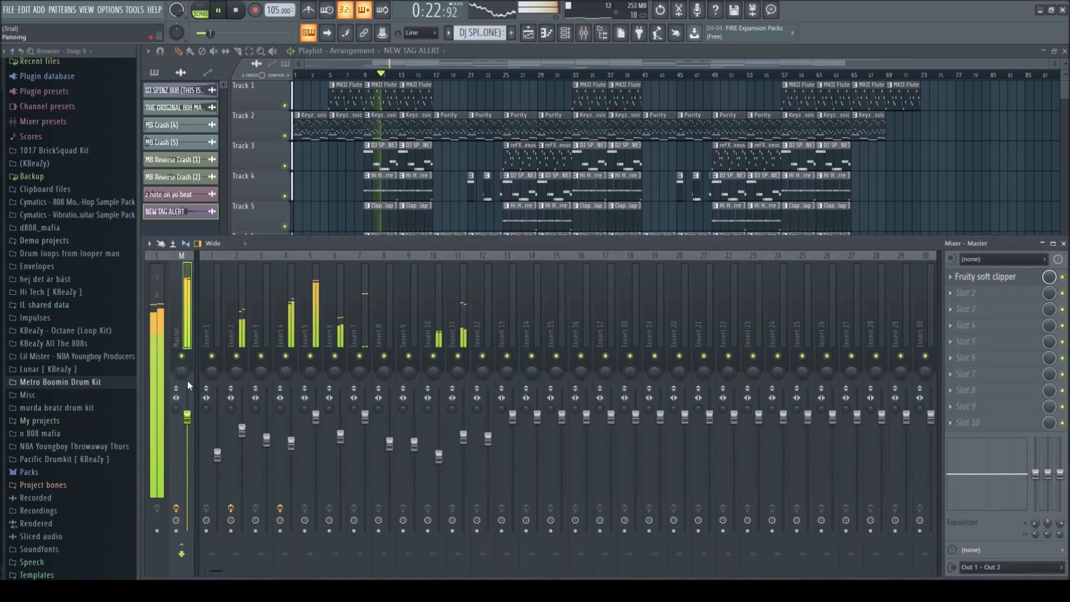
pyautogui.press('space')
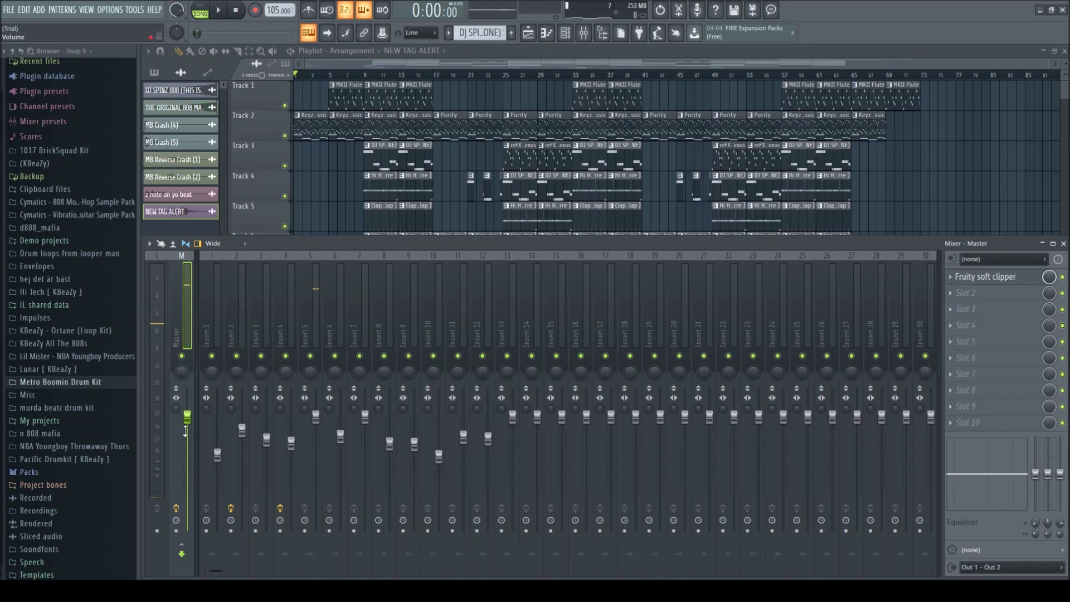
pyautogui.click(223, 477)
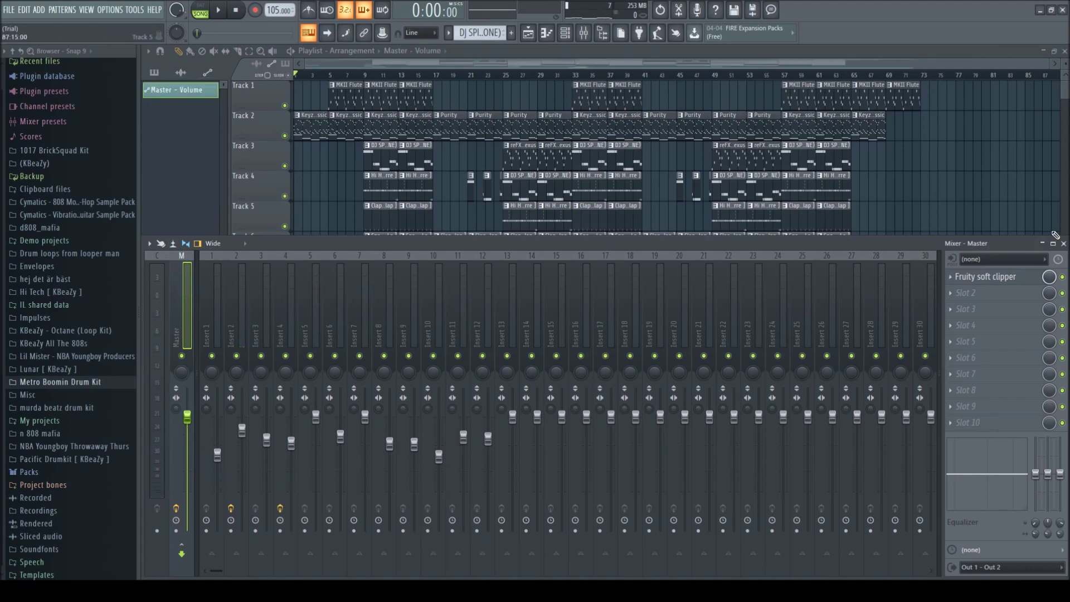
pyautogui.click(1064, 244)
pyautogui.rightClick(853, 517)
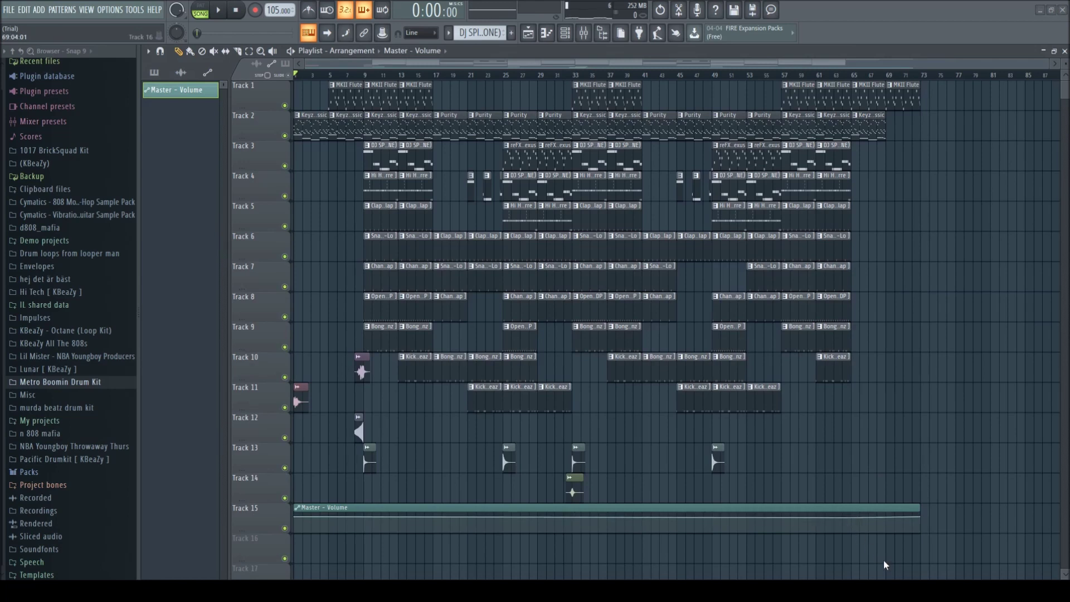
pyautogui.moveTo(920, 518); pyautogui.dragTo(922, 534)
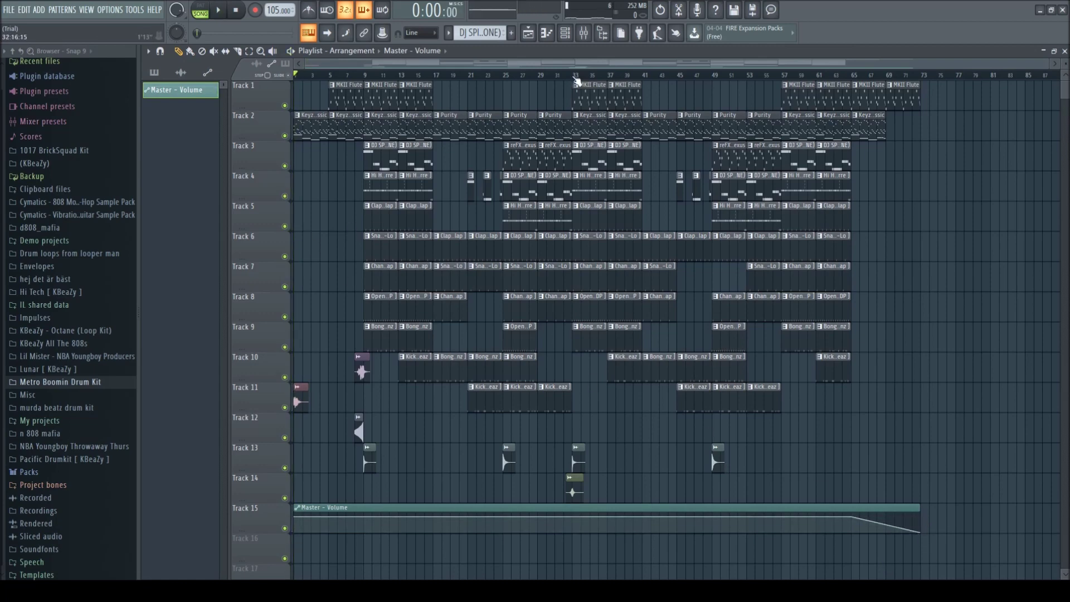
# - Add Fruity parametric EQ 2 with the Old Telephone preset to the Master's second effect slot and check it in playback
pyautogui.press('F9')
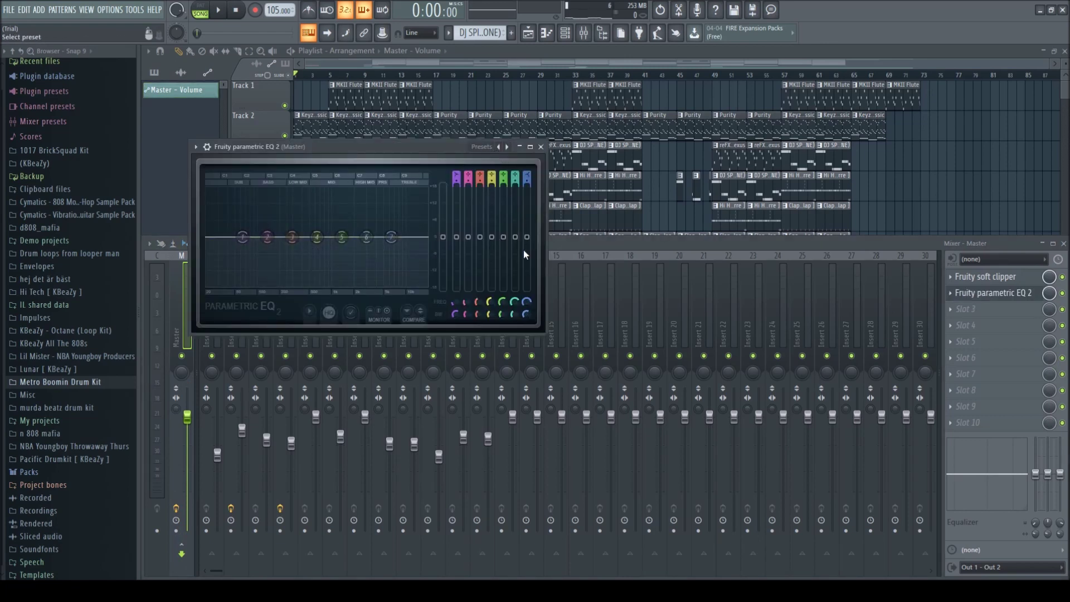
pyautogui.click(520, 237)
pyautogui.press('space')
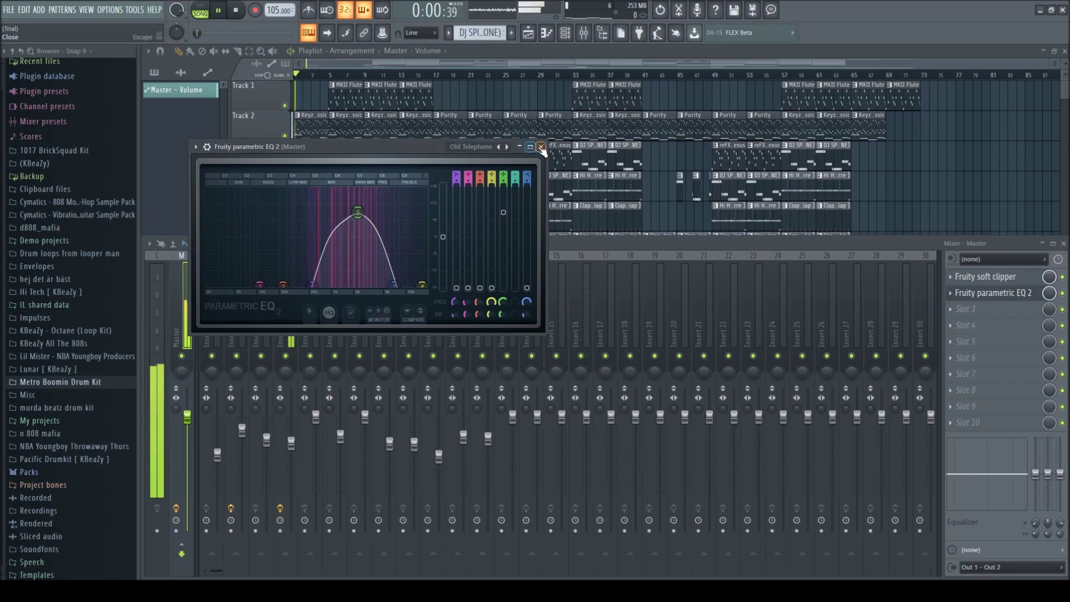
pyautogui.click(541, 147)
pyautogui.press('space')
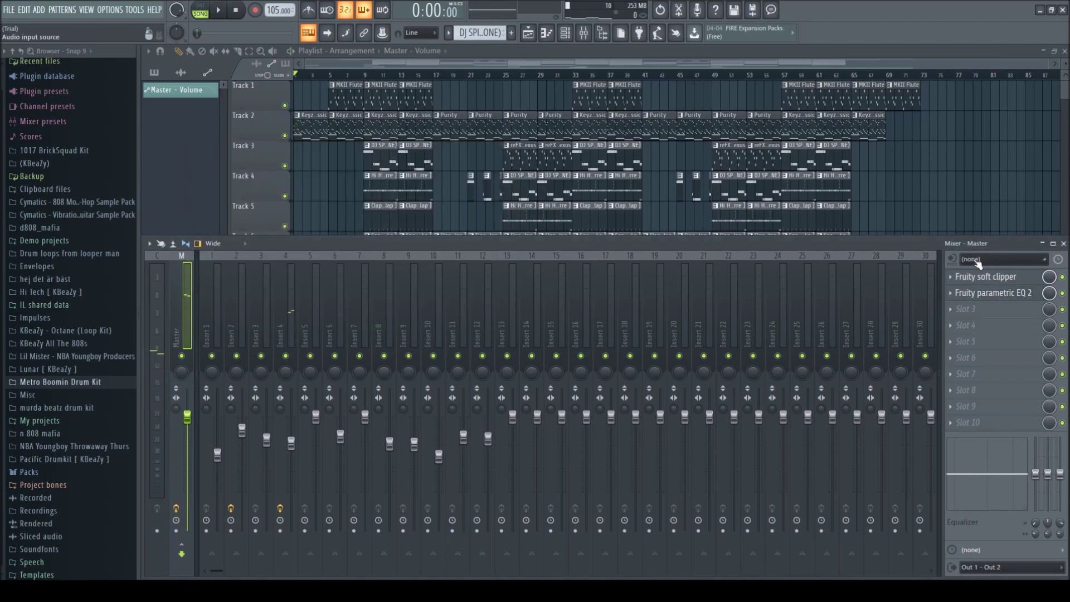
pyautogui.click(1064, 244)
# - Select bars 1 to 9 and create an automation clip for the Master parametric EQ 2 mix level on track 3
pyautogui.scroll(-2, 465, 464)
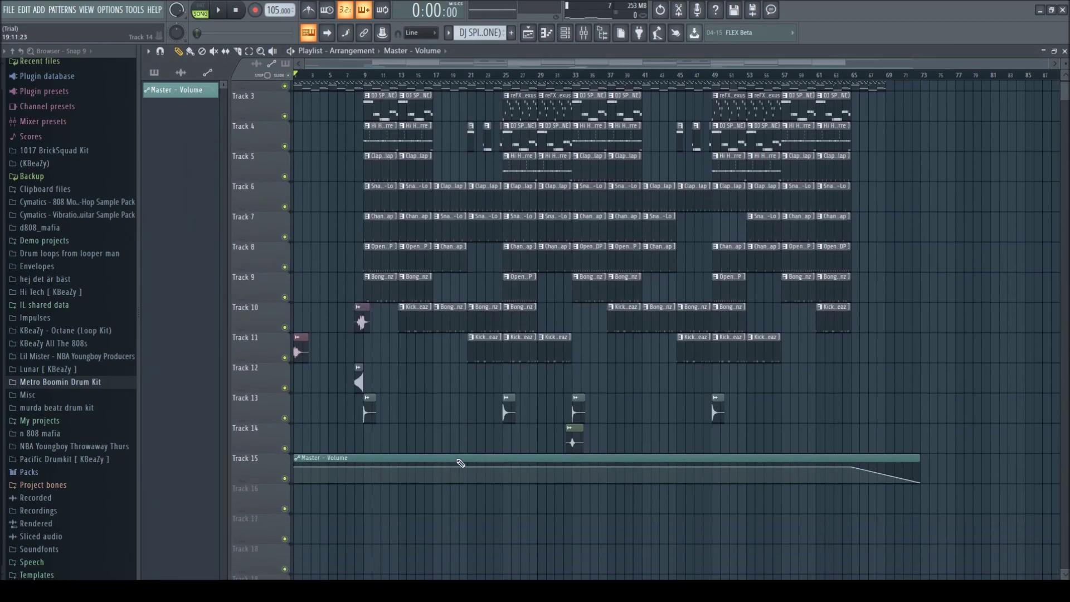
pyautogui.scroll(2, 469, 254)
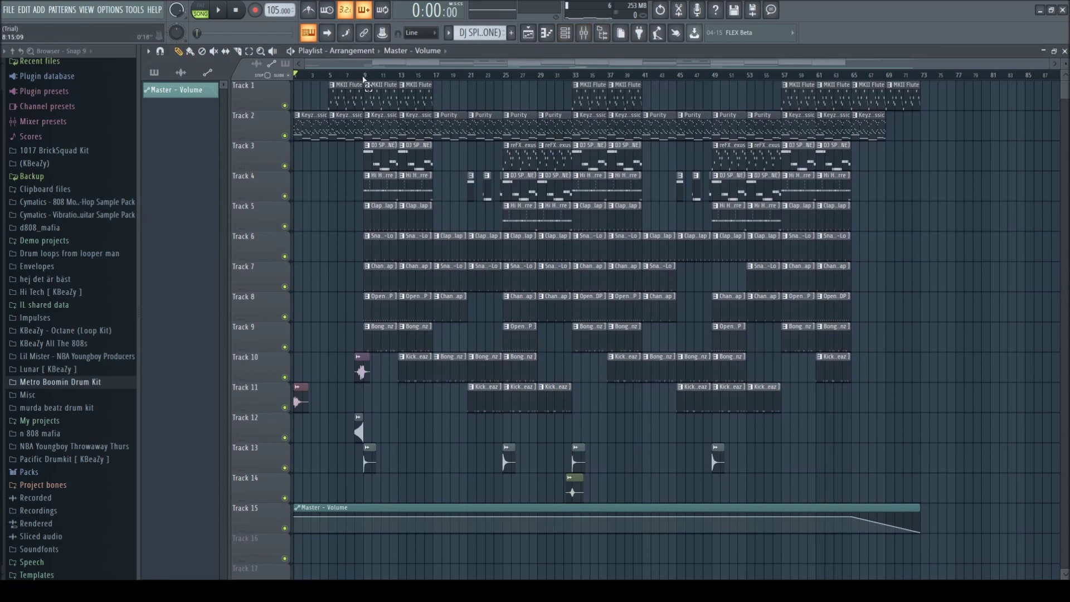
pyautogui.moveTo(365, 76); pyautogui.dragTo(295, 76)
pyautogui.click(588, 36)
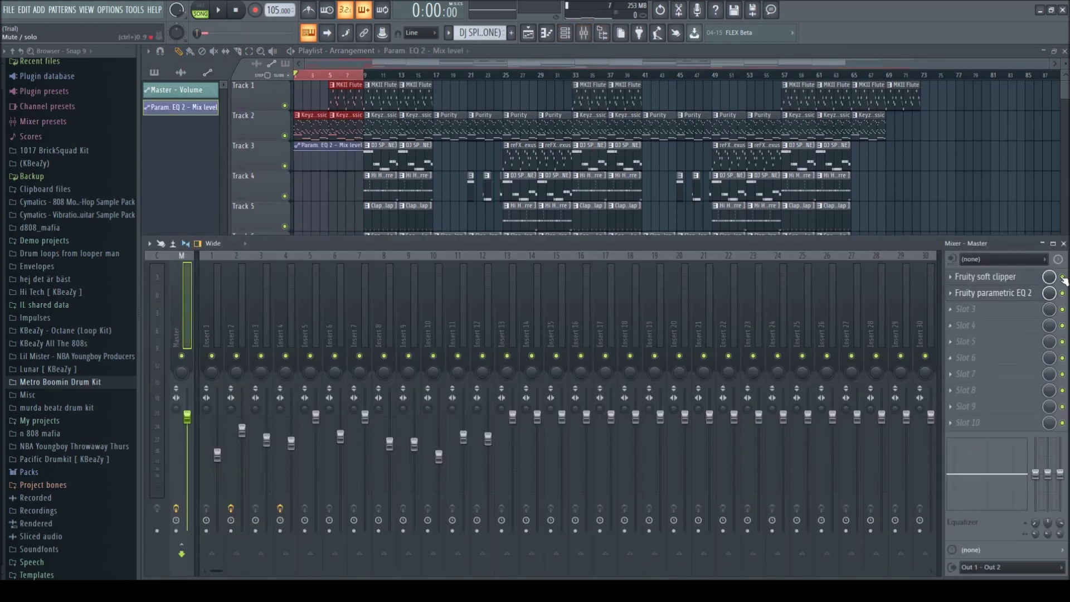
pyautogui.click(1064, 243)
# - Shape the EQ mix level automation to stay high through the intro and curve down to 0% at bar 9
pyautogui.scroll(2, 337, 280)
pyautogui.scroll(1, 389, 169)
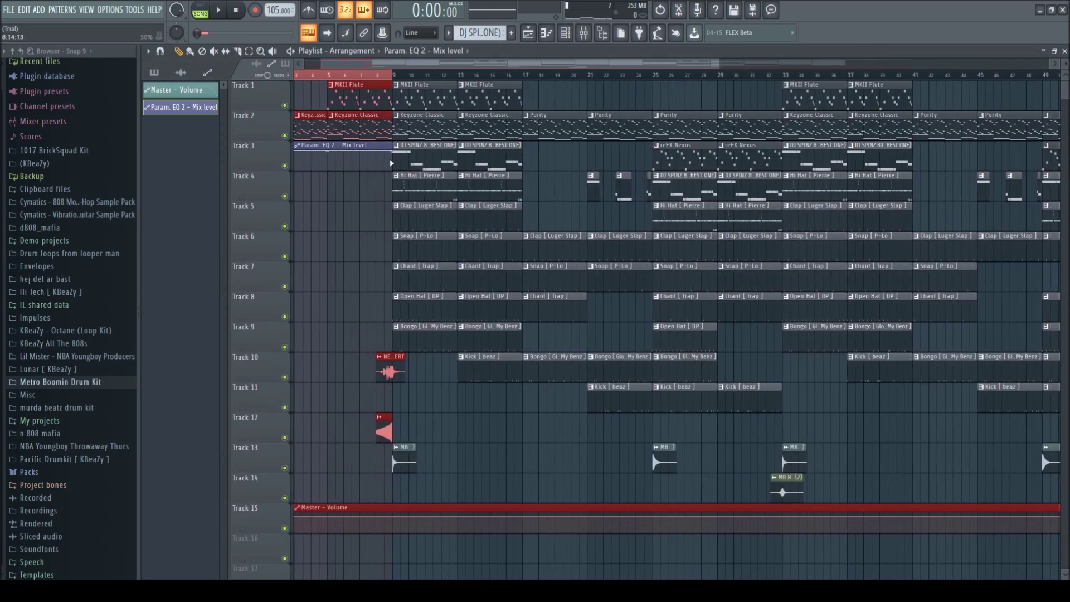
pyautogui.click(388, 155)
pyautogui.moveTo(387, 167); pyautogui.dragTo(384, 146)
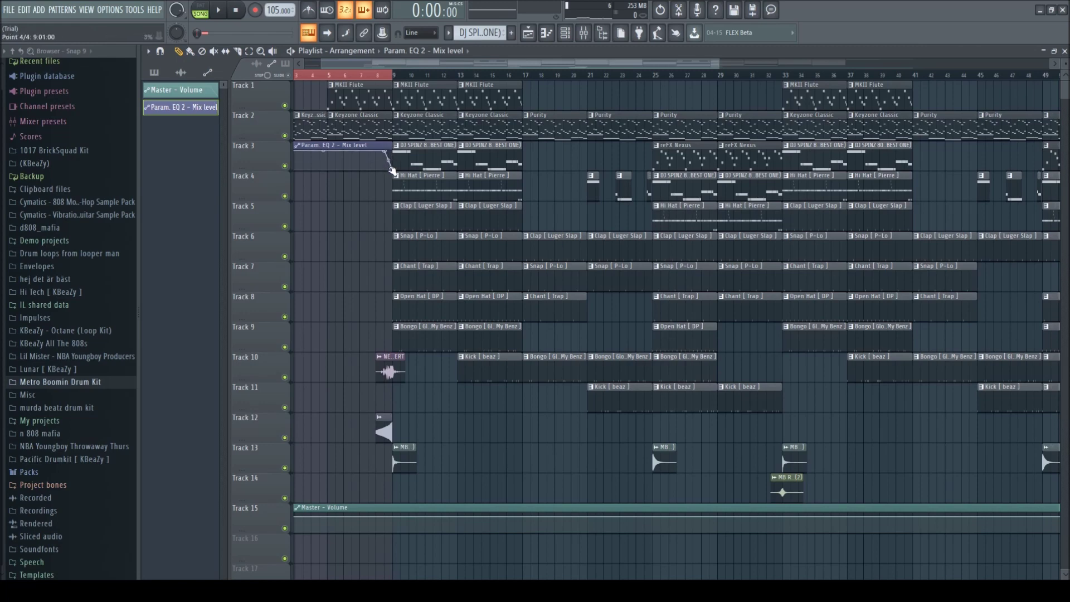
pyautogui.scroll(5, 382, 223)
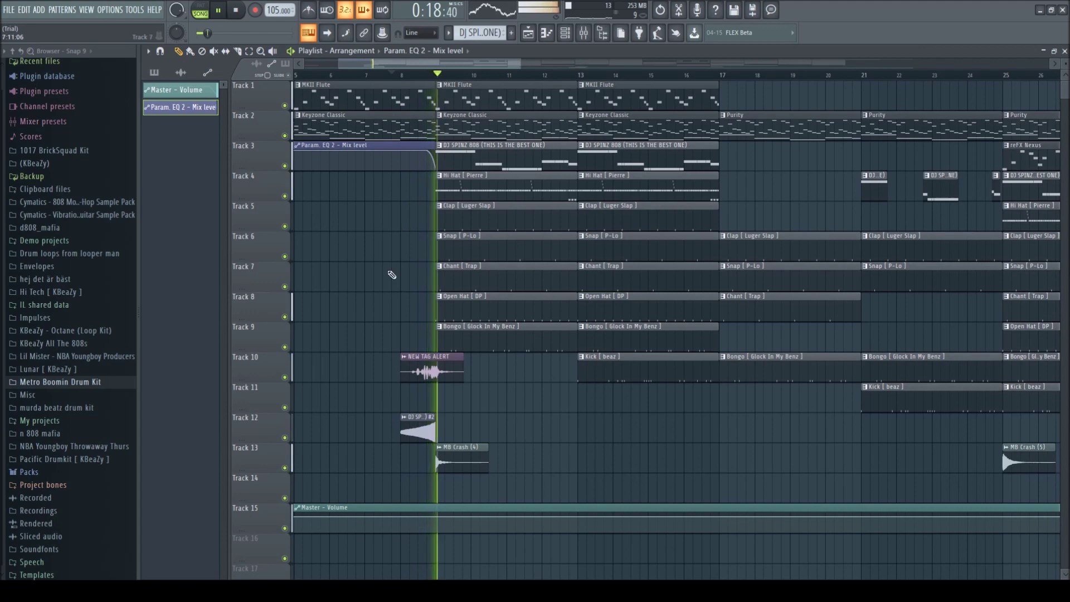
# - Place a Kick [ beaz ] clip on track 11 at bar 9 and trim it to about one beat at the drop
pyautogui.scroll(-5, 388, 275)
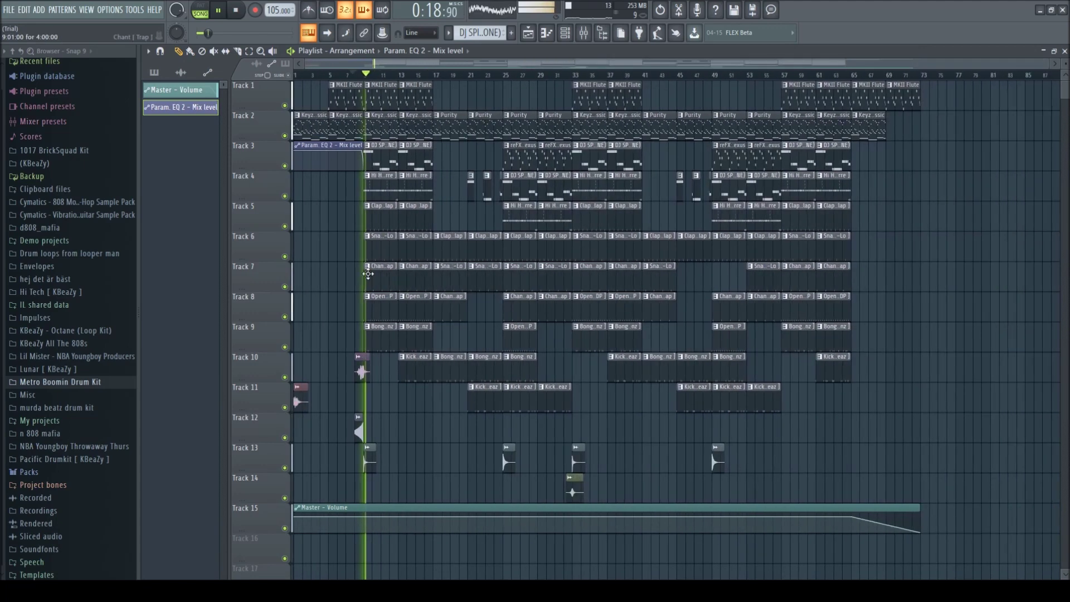
pyautogui.press('space')
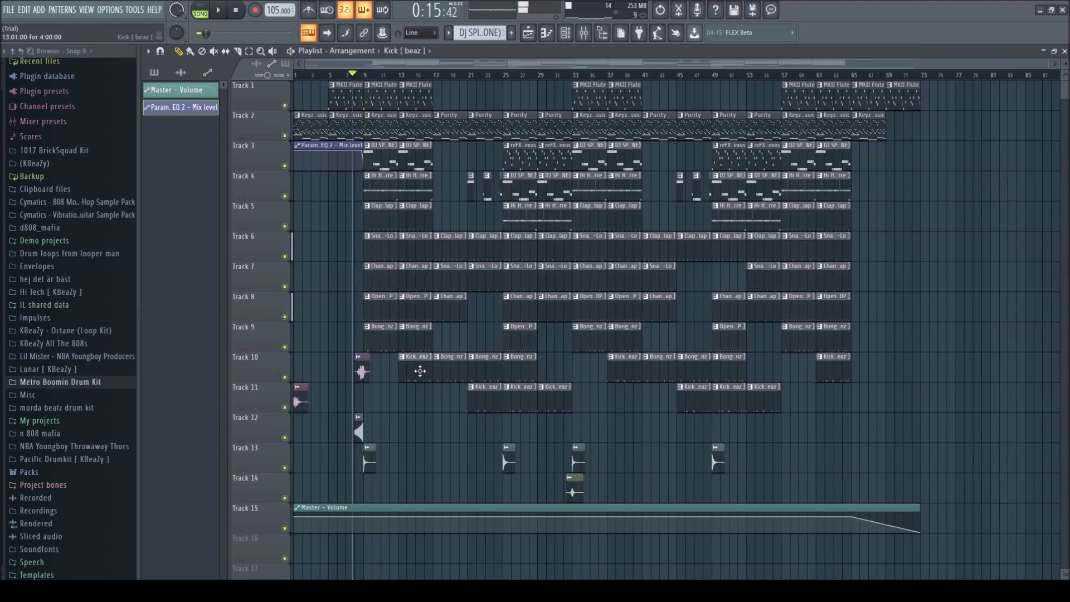
pyautogui.scroll(5, 420, 371)
pyautogui.press('space')
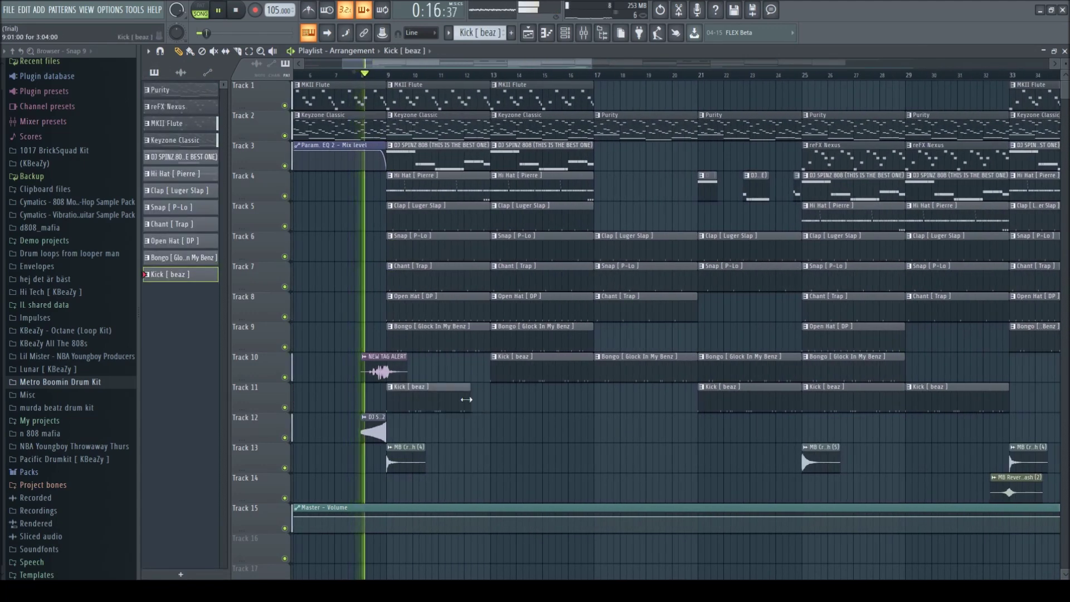
pyautogui.moveTo(467, 399); pyautogui.dragTo(393, 399)
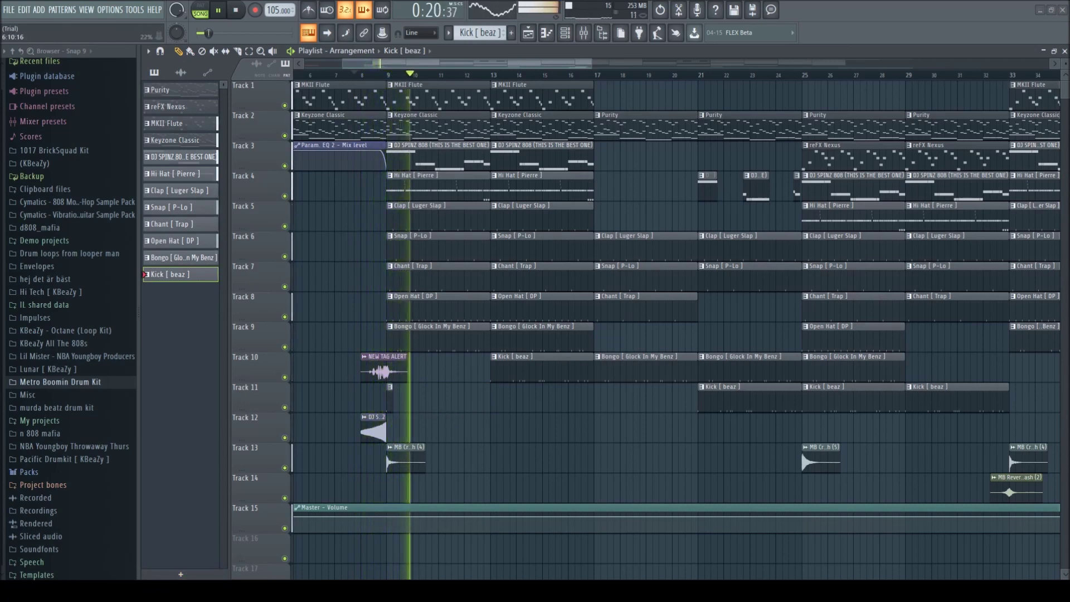
# - Return the playhead to the start of the song and play the full arrangement from the intro
pyautogui.press('space')
pyautogui.scroll(-5, 369, 292)
pyautogui.moveTo(361, 78); pyautogui.dragTo(283, 89)
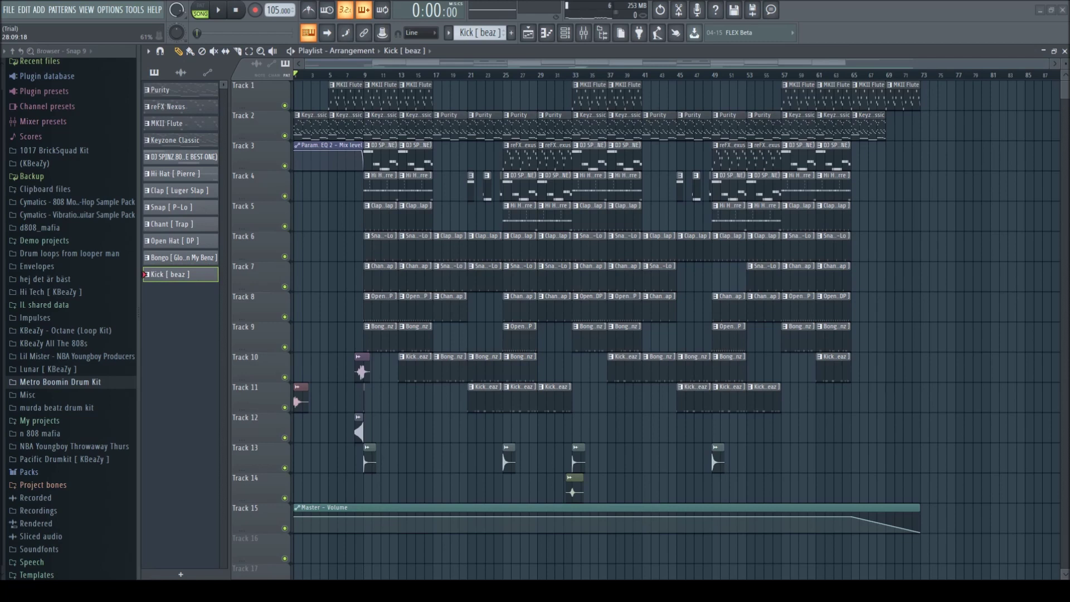
pyautogui.press('space')
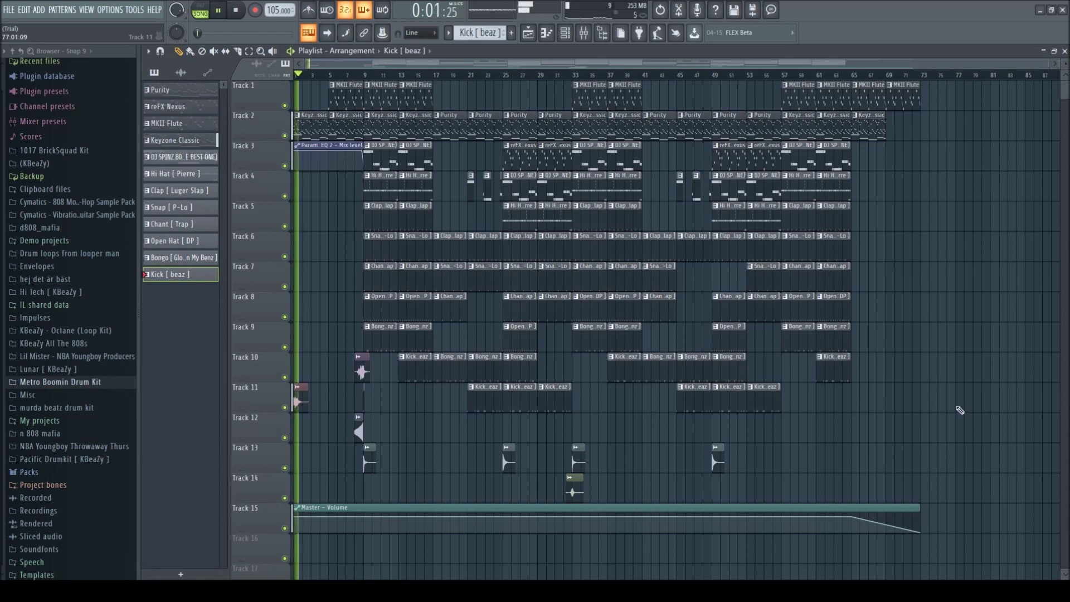